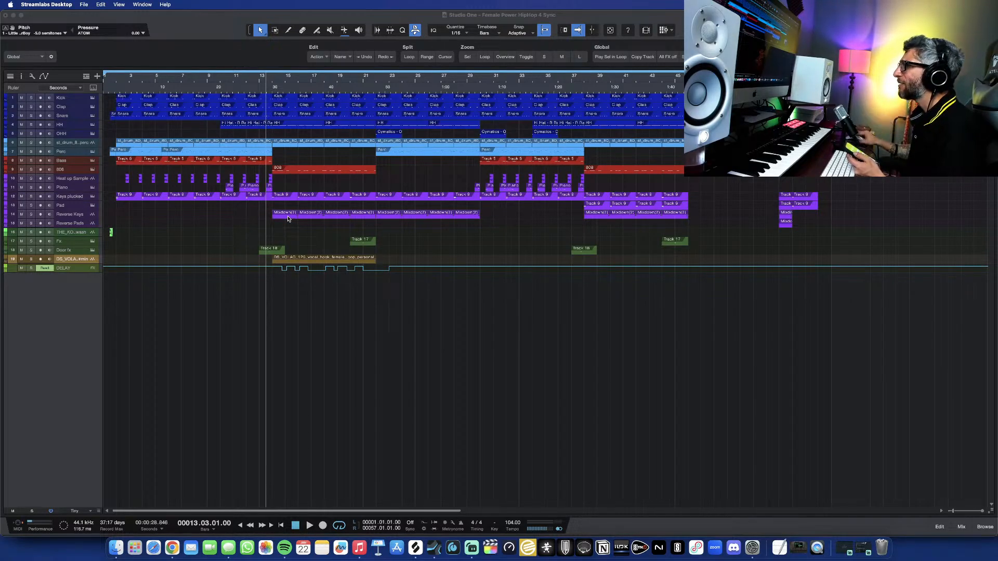
# Switch to Spotify, view Coi Leray's artist page as a musical reference, and return to the song in Studio One
pyautogui.click(285, 547)
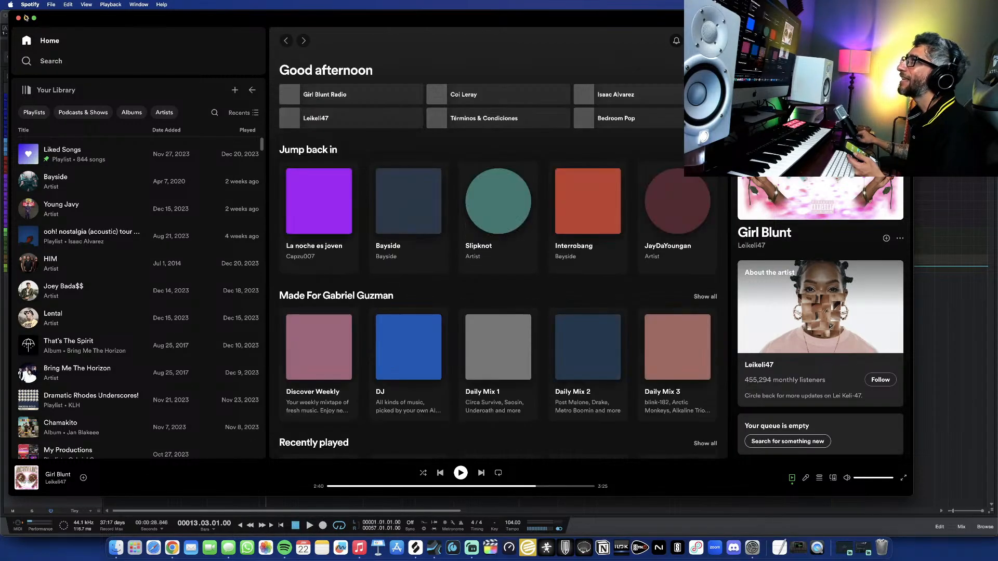
pyautogui.click(20, 19)
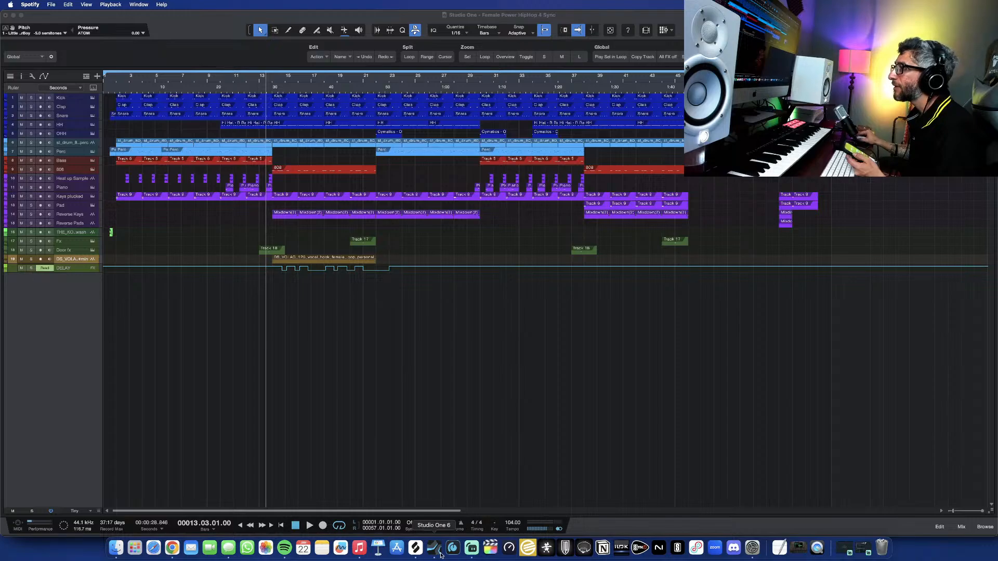
pyautogui.click(284, 549)
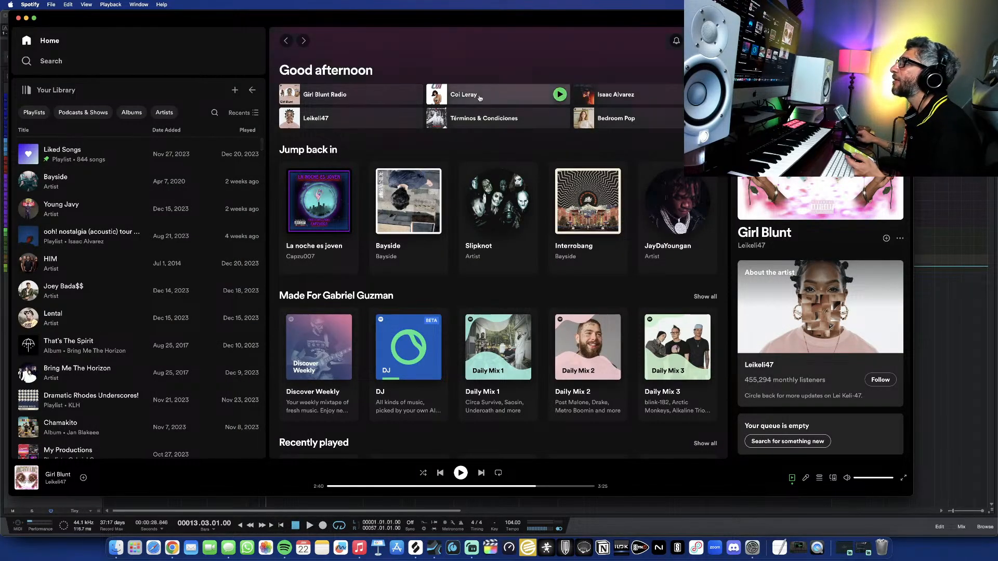
pyautogui.click(479, 98)
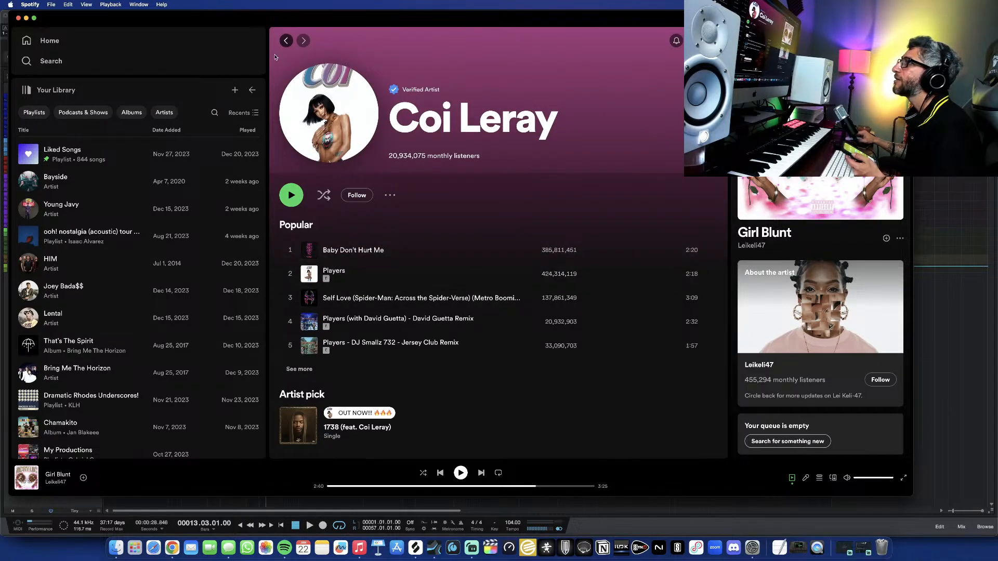
pyautogui.click(19, 18)
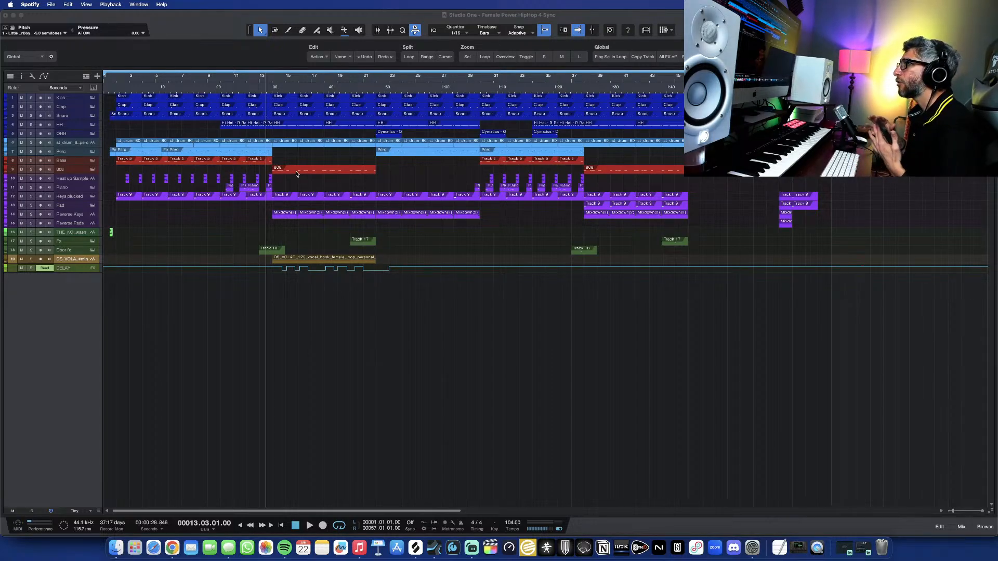
# Mute the vocal hook and DELAY tracks and return the playhead to the start of the song
pyautogui.click(21, 268)
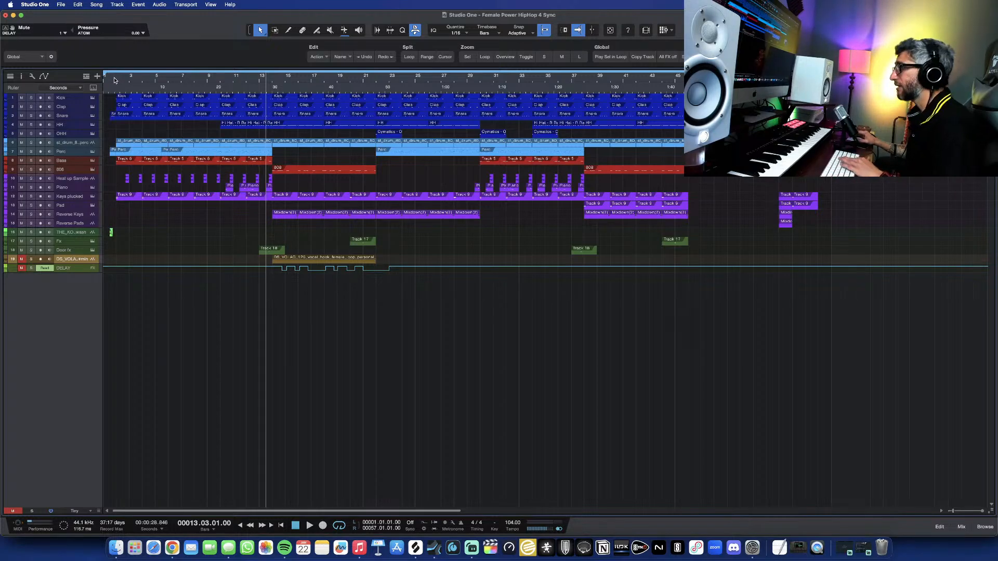
pyautogui.press('Home')
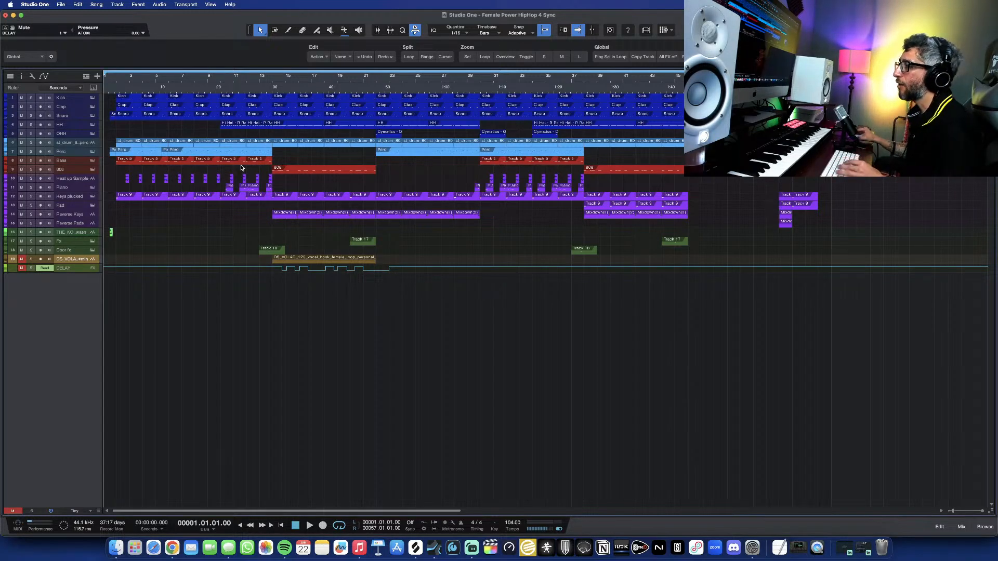
# Examine the arrangement from the vocal hook section through to the ending, and play the song from the beginning
pyautogui.scroll(2, 245, 181)
pyautogui.scroll(-1, 245, 181)
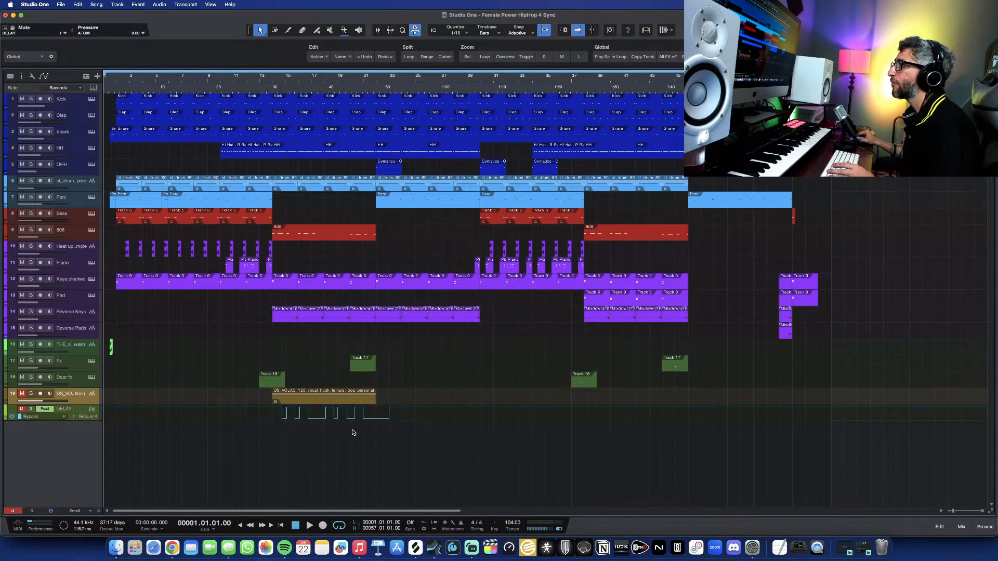
pyautogui.scroll(3, 310, 396)
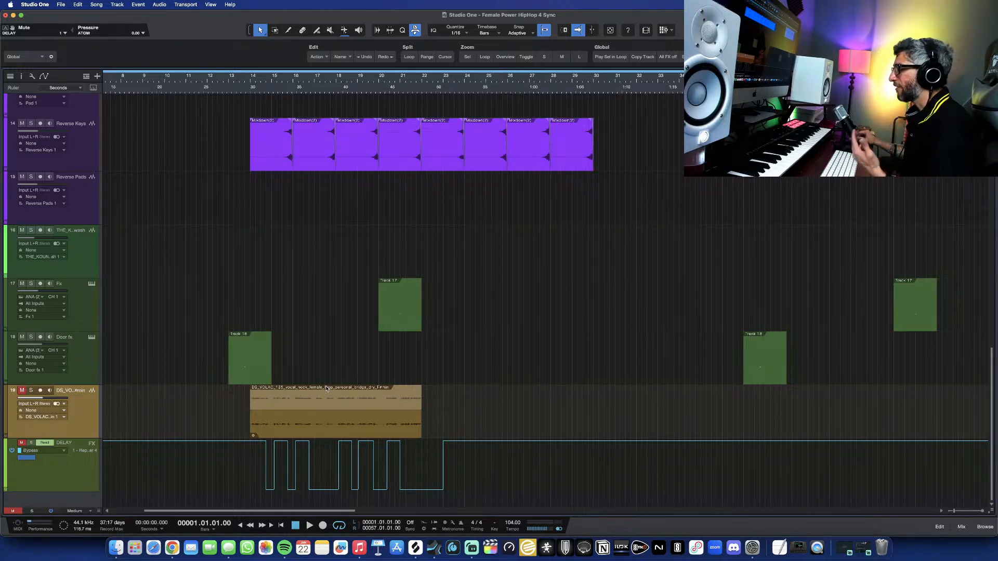
pyautogui.scroll(-8, 328, 387)
pyautogui.scroll(-1, 328, 388)
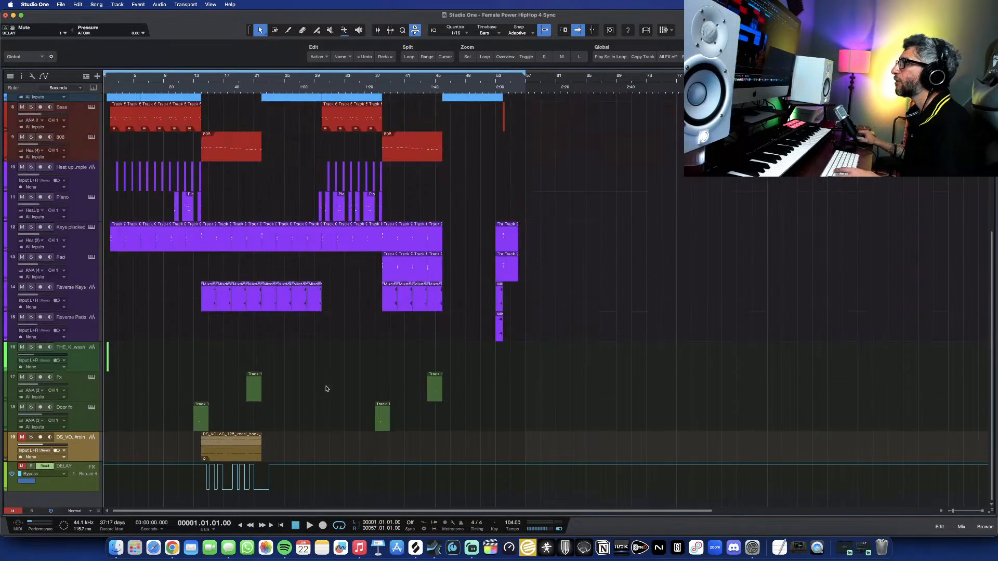
pyautogui.scroll(-1, 328, 387)
pyautogui.scroll(3, 474, 145)
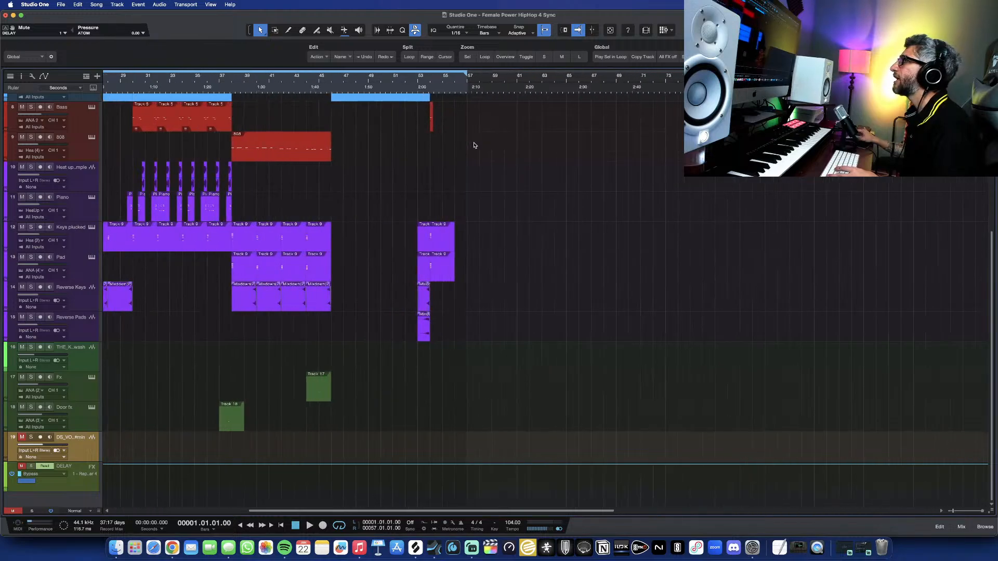
pyautogui.scroll(-3, 452, 127)
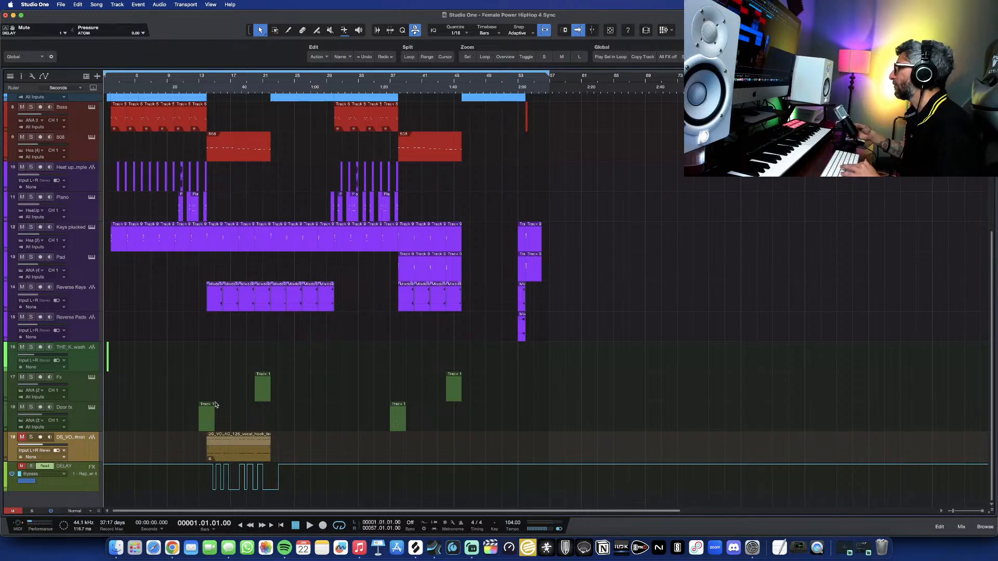
pyautogui.press('space')
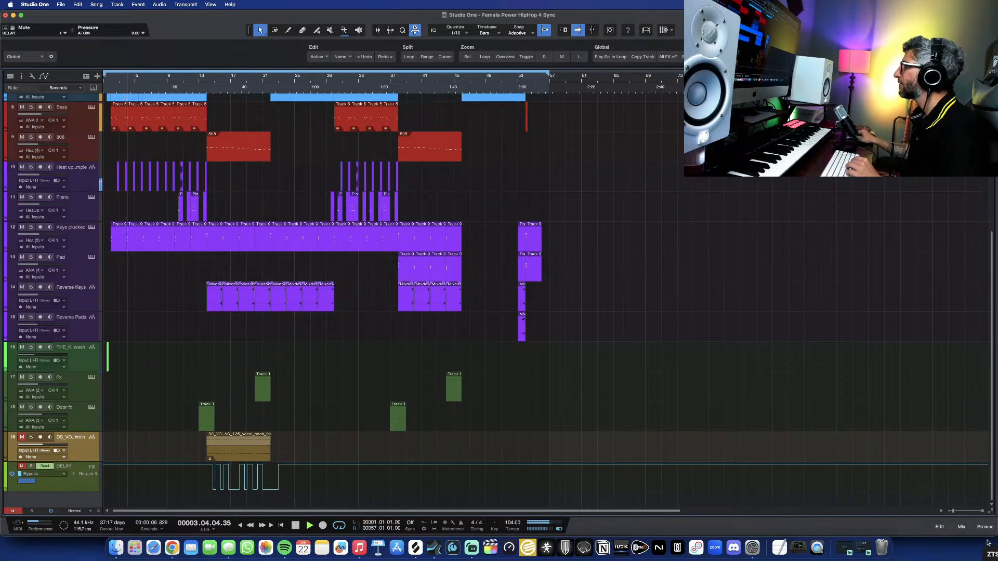
# Raise the FG-X 2 limiter's input gain on the Main output to 9.82 dB and return to the arrangement
pyautogui.click(961, 527)
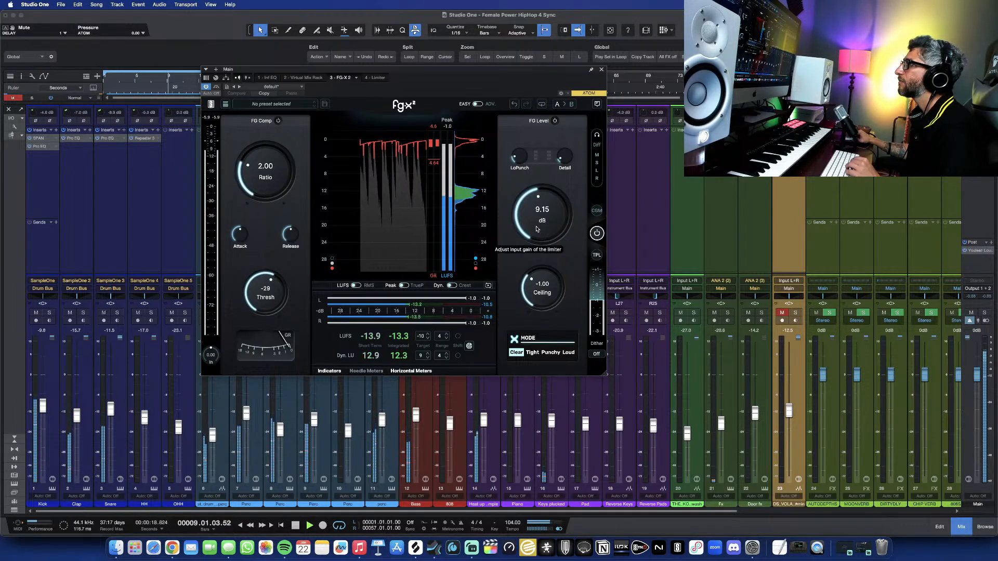
pyautogui.moveTo(537, 228); pyautogui.dragTo(538, 225)
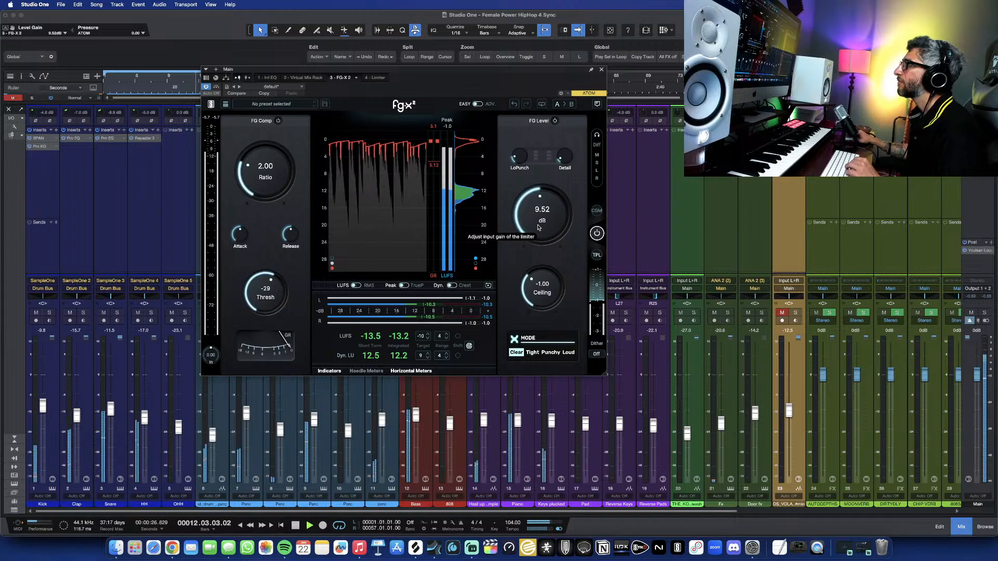
pyautogui.moveTo(538, 227); pyautogui.dragTo(539, 225)
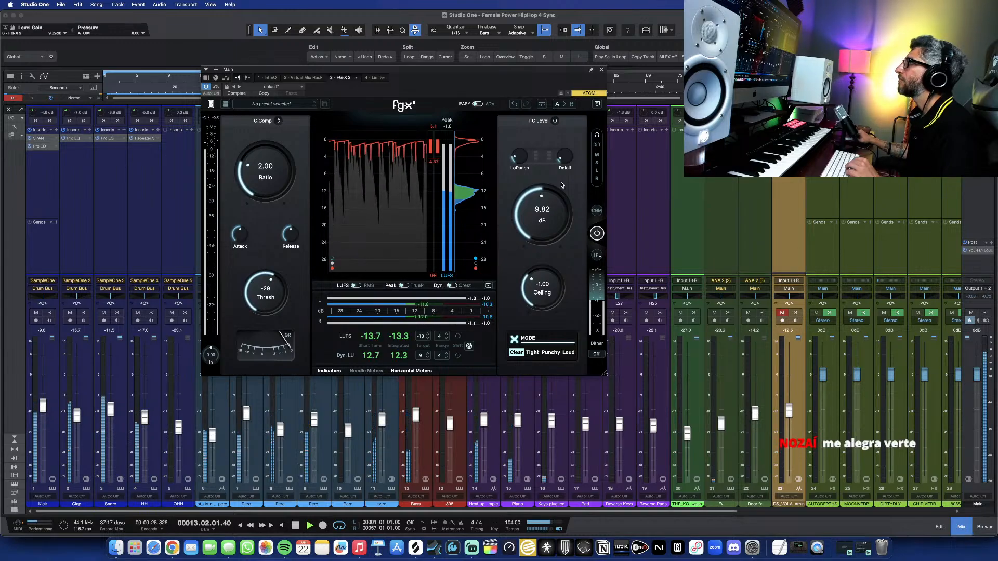
pyautogui.click(602, 70)
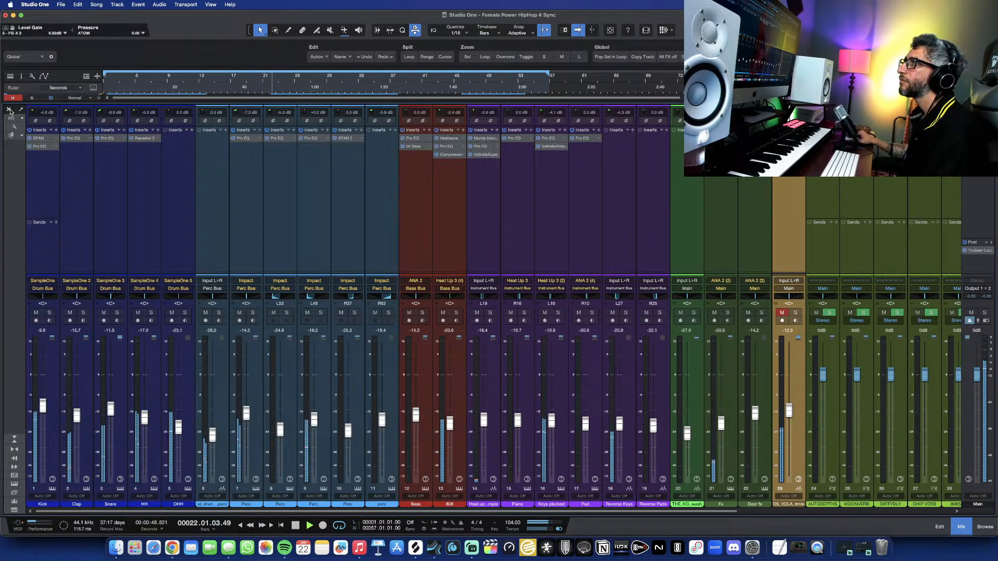
pyautogui.press('F3')
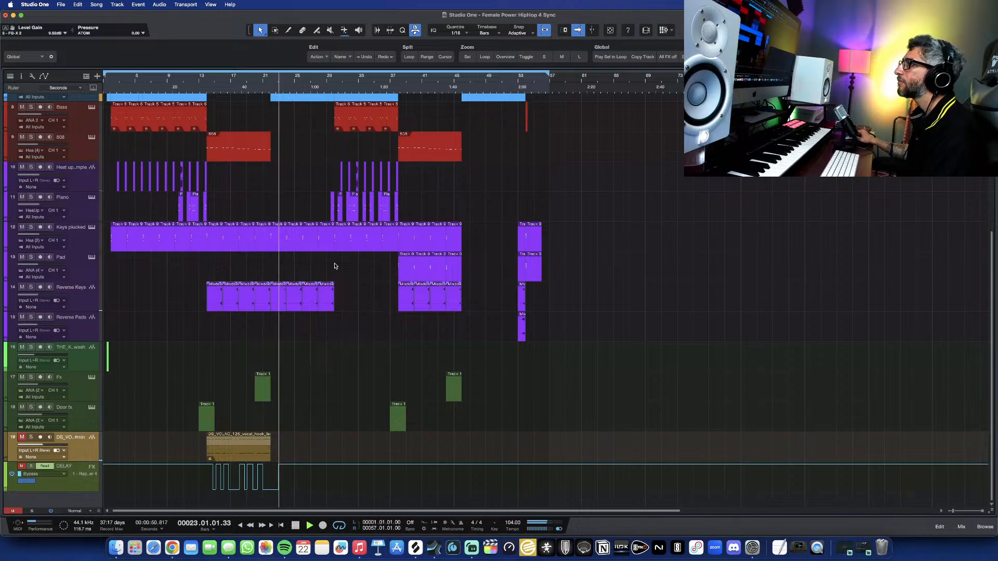
# Locate the Perc part in the middle of the arrangement and view its notes in the editor
pyautogui.scroll(2, 337, 352)
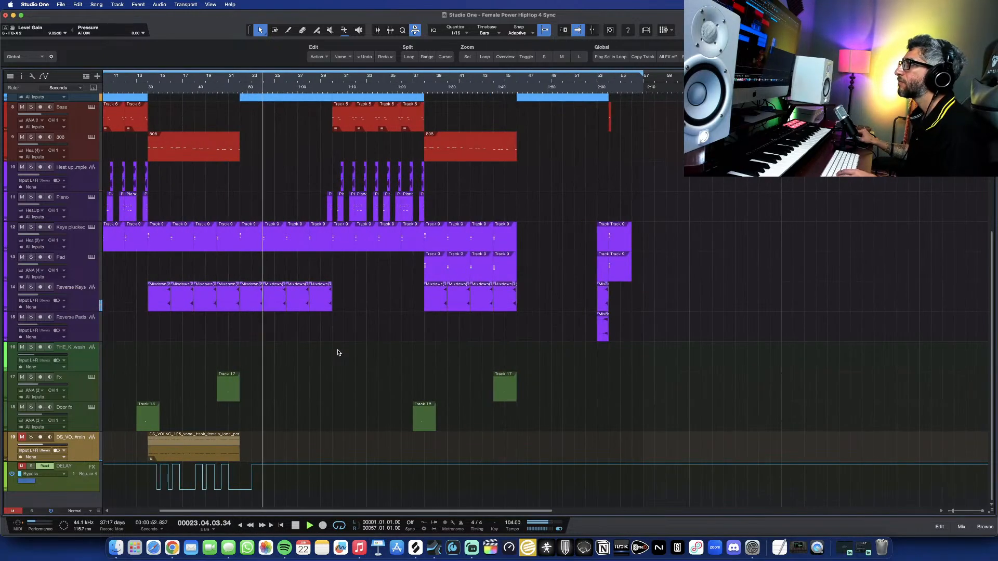
pyautogui.hscroll(-3, 338, 353)
pyautogui.scroll(5, 337, 353)
pyautogui.scroll(5, 364, 352)
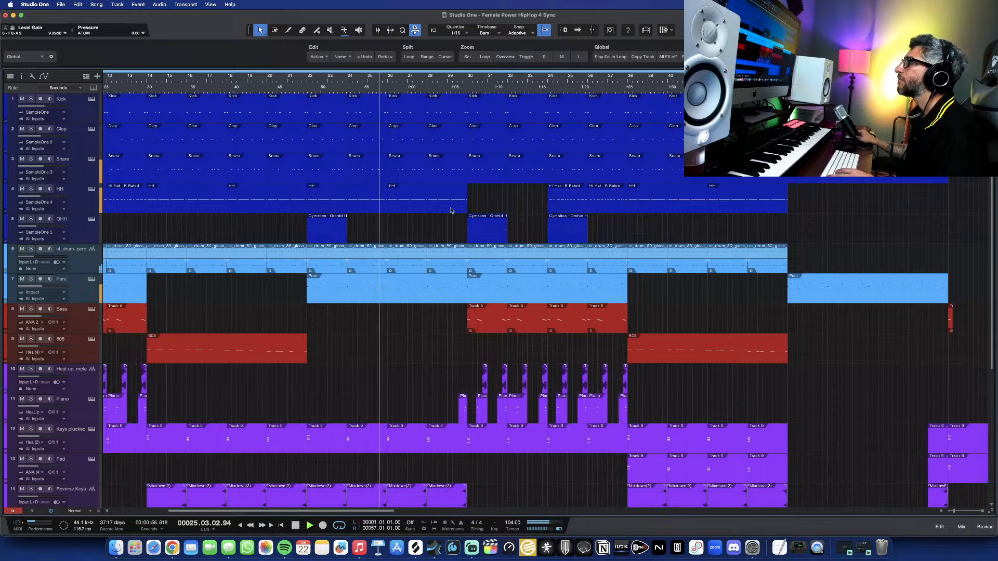
pyautogui.click(415, 288)
pyautogui.doubleClick(416, 291)
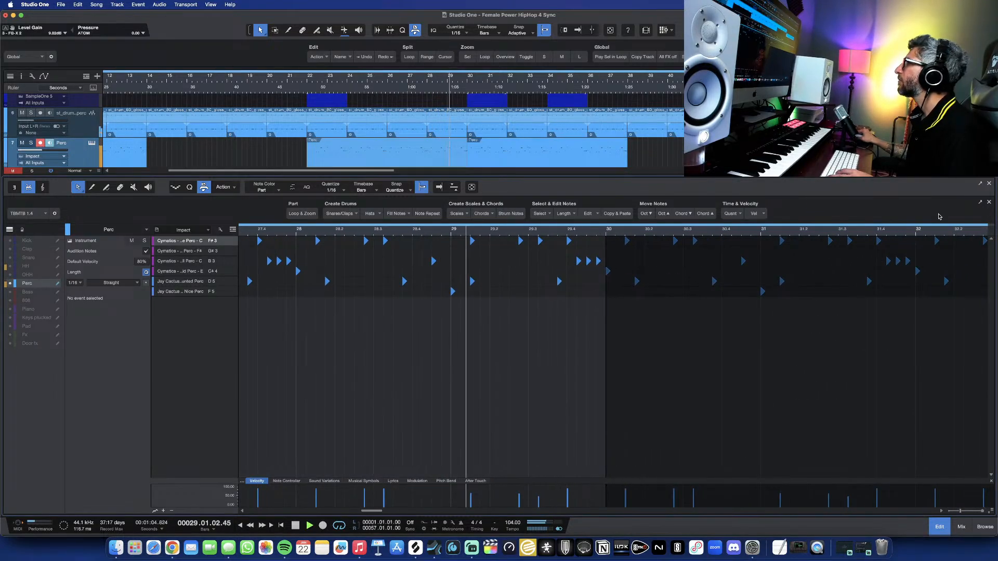
pyautogui.click(989, 185)
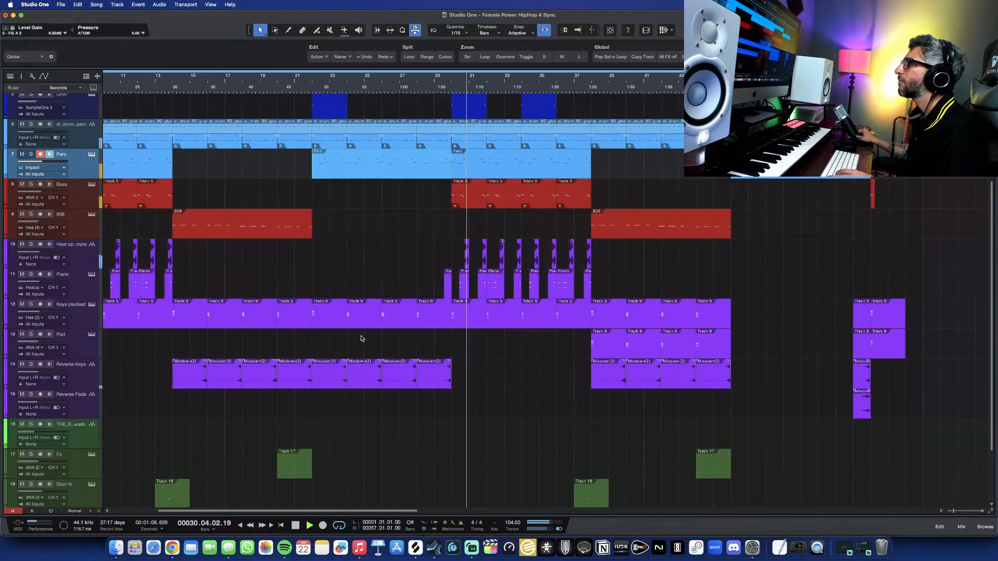
# View the Heat Up 3 instrument on the Piano track and the ANA 2 instrument on the Bass track
pyautogui.click(91, 279)
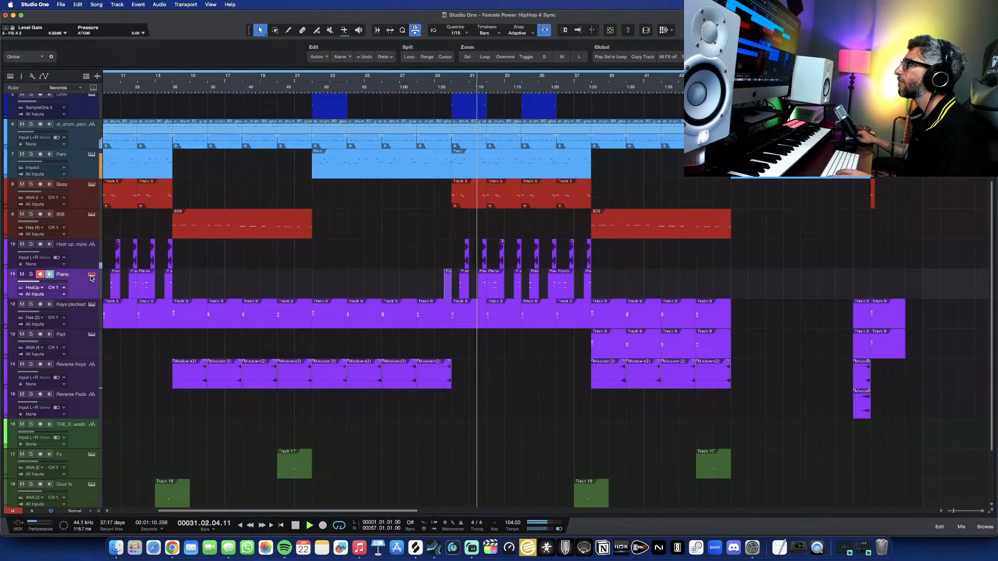
pyautogui.click(92, 275)
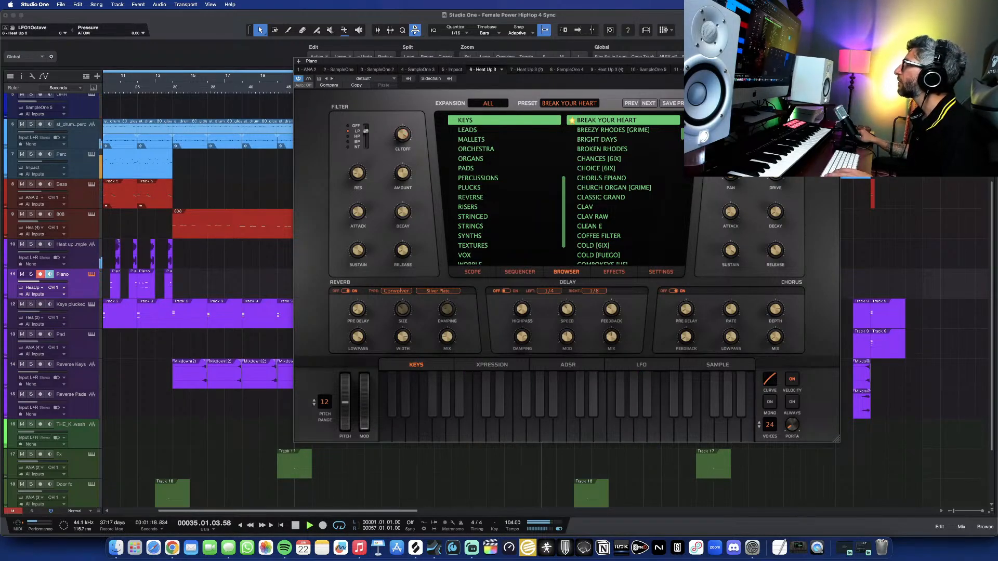
pyautogui.click(834, 61)
pyautogui.scroll(-1, 90, 182)
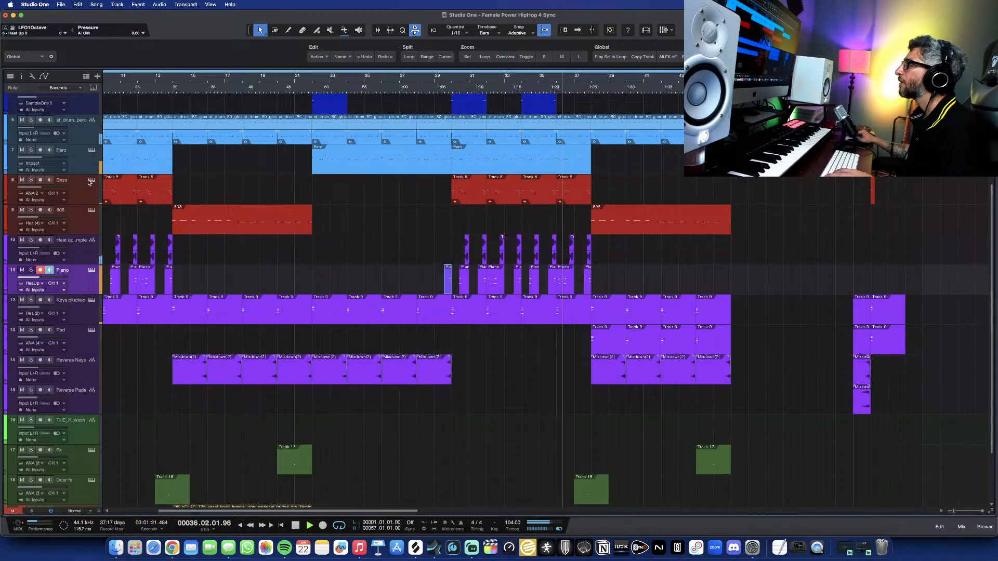
pyautogui.click(91, 181)
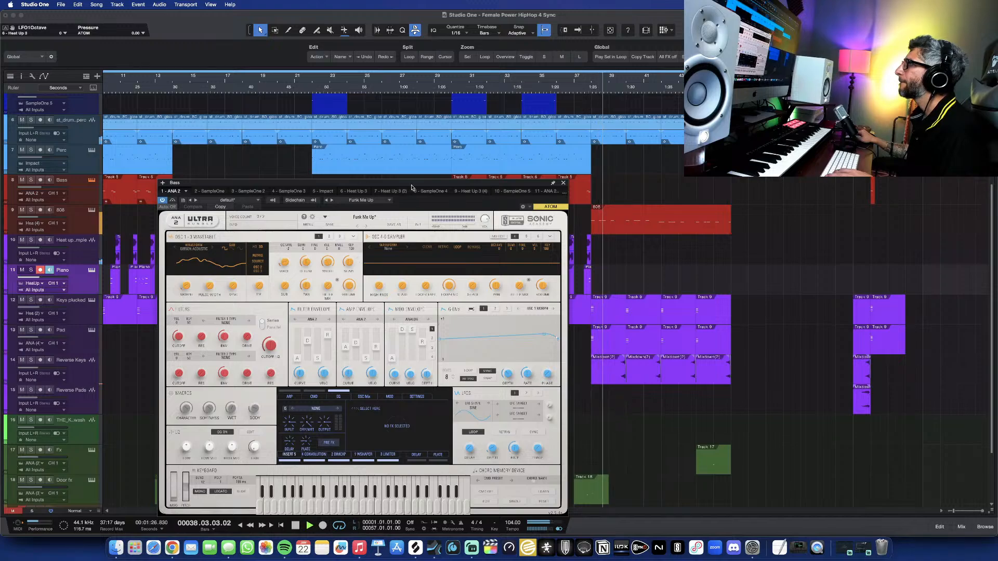
pyautogui.click(563, 183)
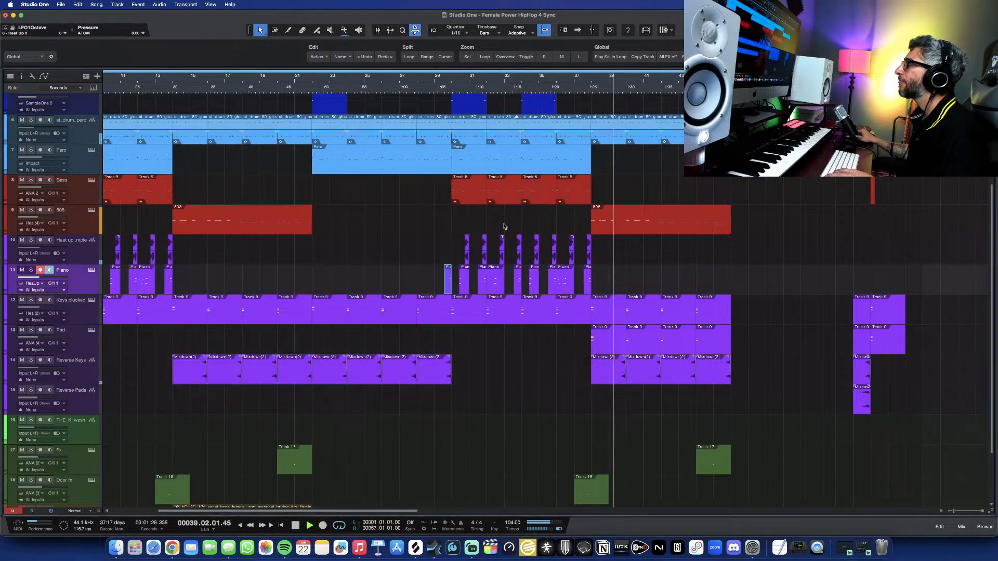
# Inspect the second 808 part's notes and the Heat Up 3 preset used on the 808 track
pyautogui.doubleClick(638, 227)
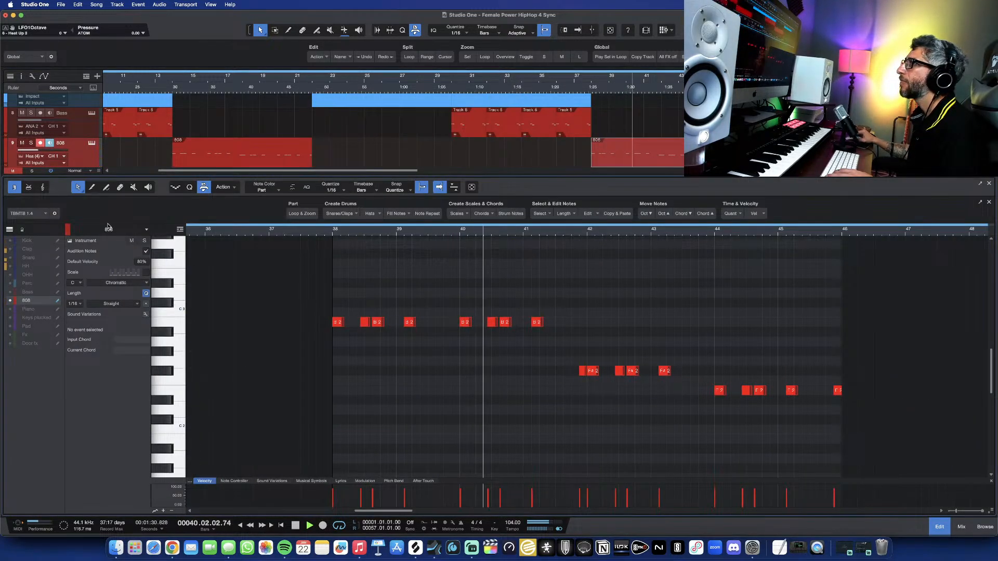
pyautogui.click(91, 144)
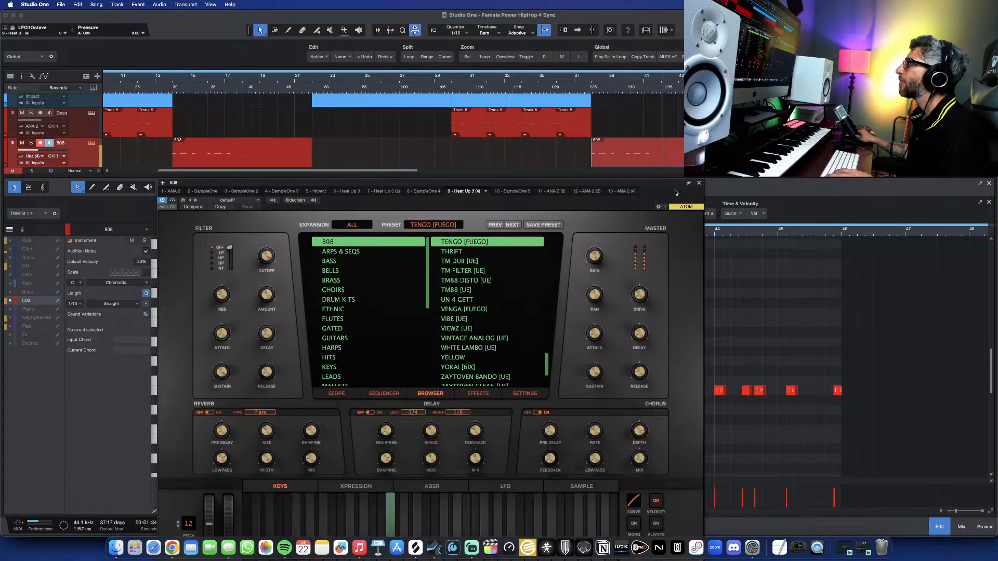
pyautogui.moveTo(675, 192); pyautogui.dragTo(540, 141)
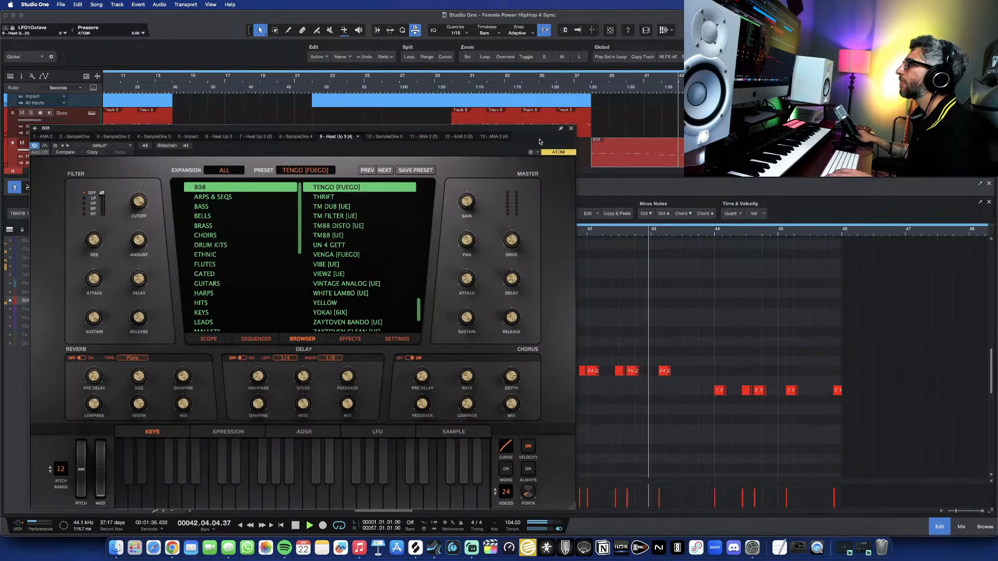
pyautogui.click(570, 129)
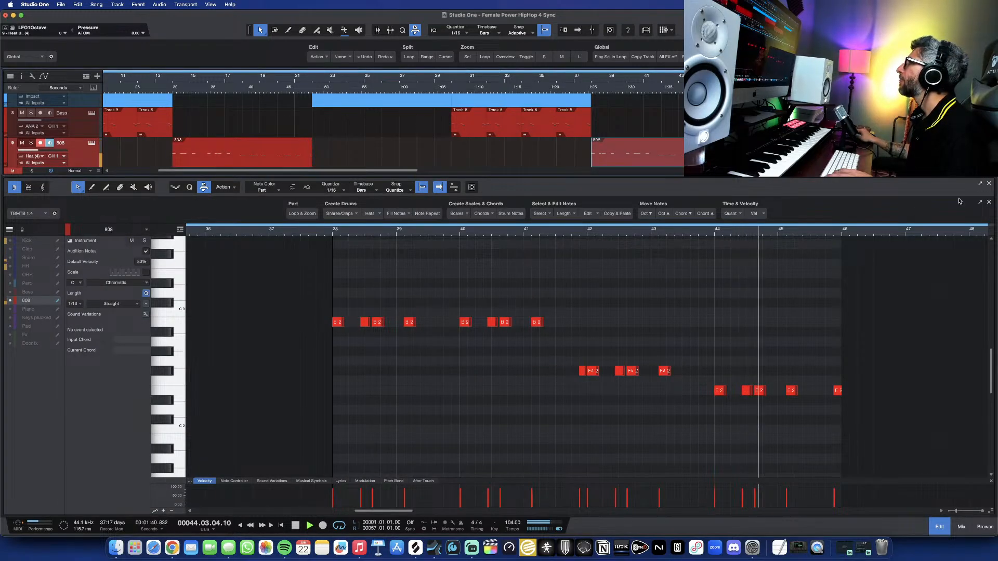
pyautogui.click(979, 186)
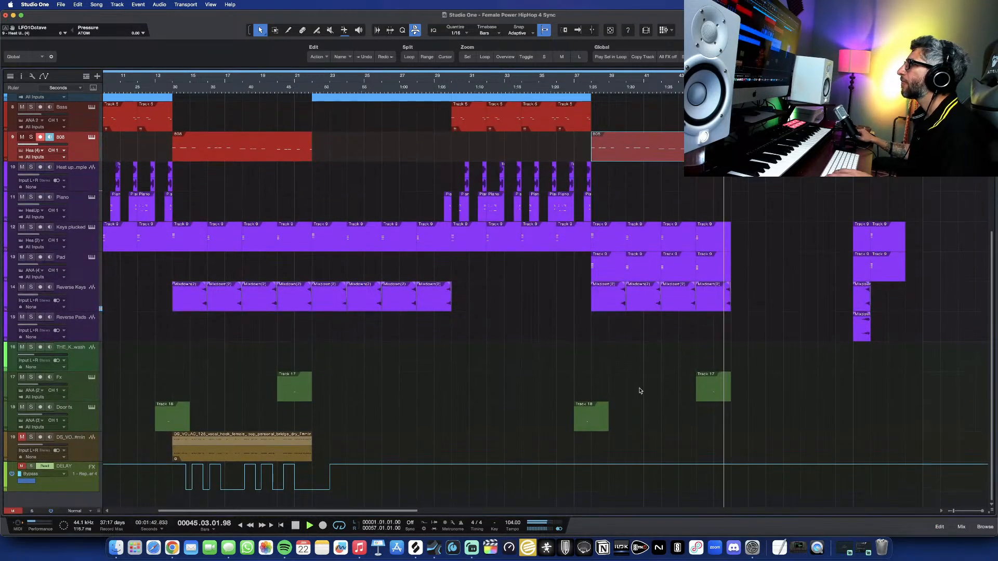
# Look over the drum and percussion parts near the song's end, and bring the whole arrangement into view
pyautogui.scroll(5, 674, 337)
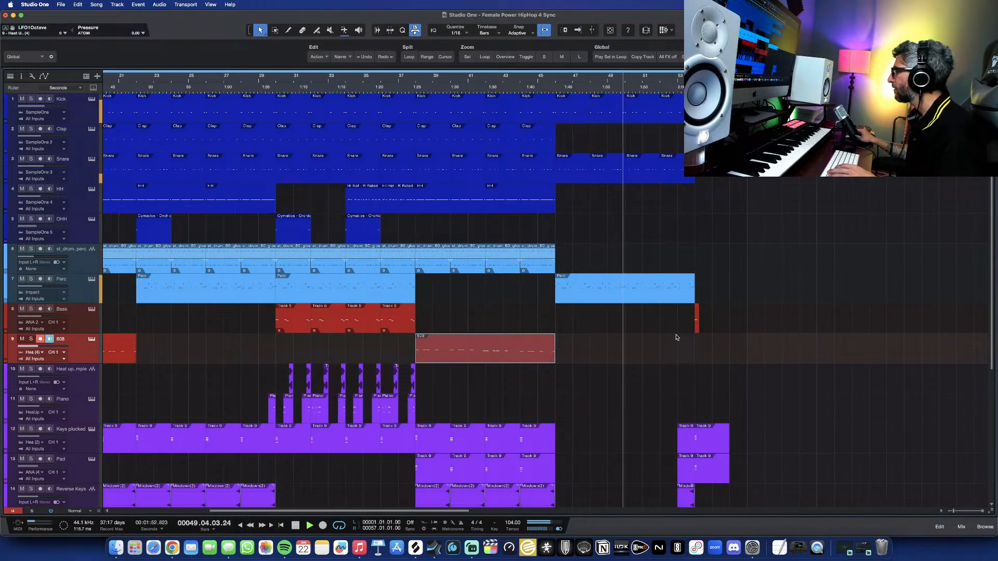
pyautogui.scroll(-2, 677, 337)
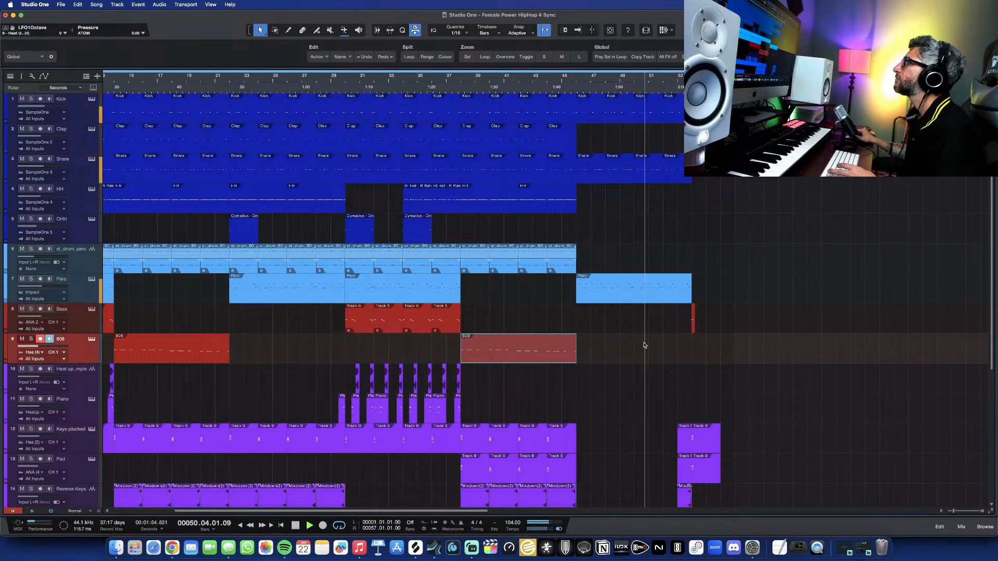
pyautogui.hscroll(-3, 644, 345)
pyautogui.scroll(-4, 645, 345)
pyautogui.scroll(-2, 645, 345)
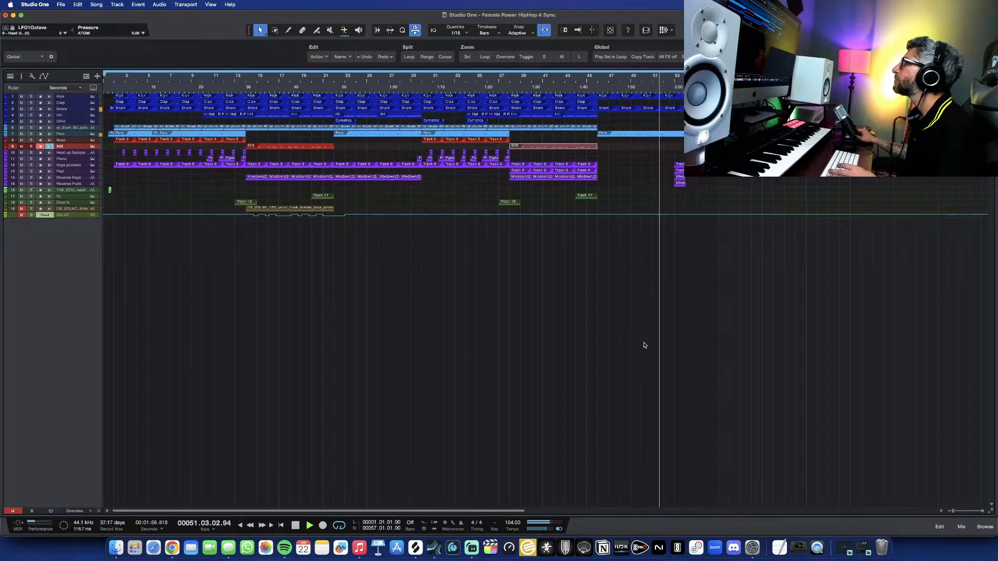
# Stop playback and resize the track lanes and timeline until the tracks from Kick to Door fx fill the arrangement view
pyautogui.scroll(4, 644, 345)
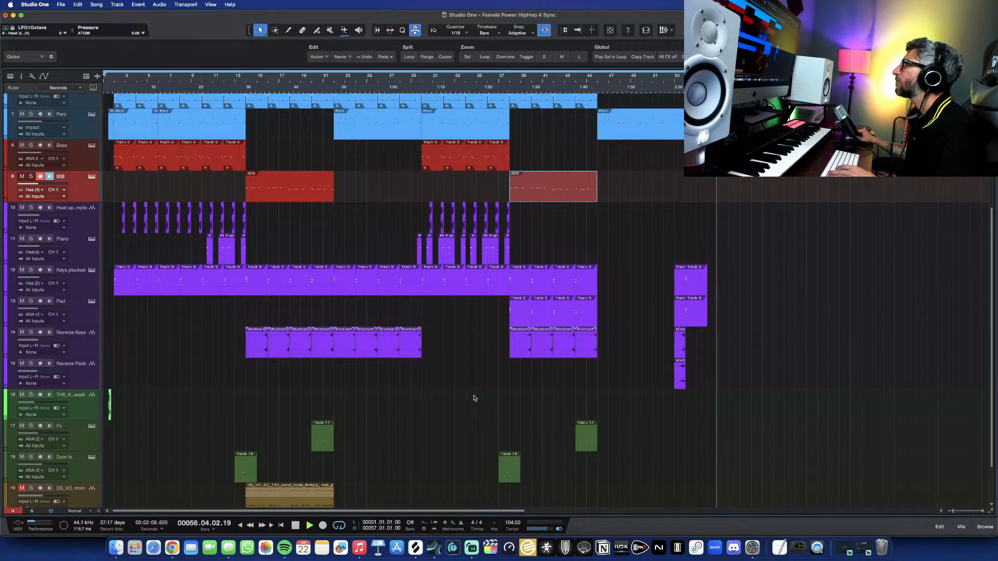
pyautogui.press('space')
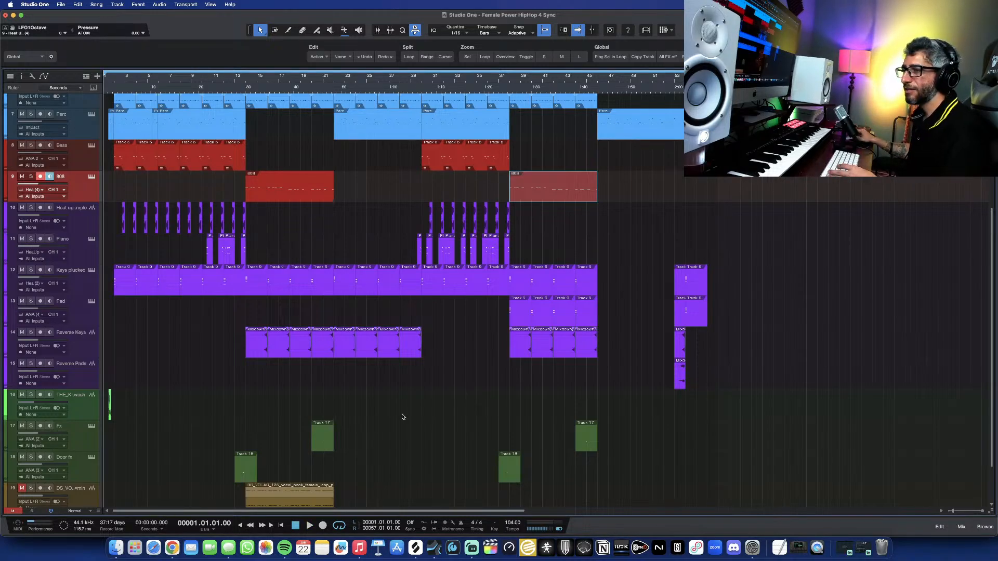
pyautogui.hotkey('shift', 'w')
pyautogui.hotkey('shift', 'w')
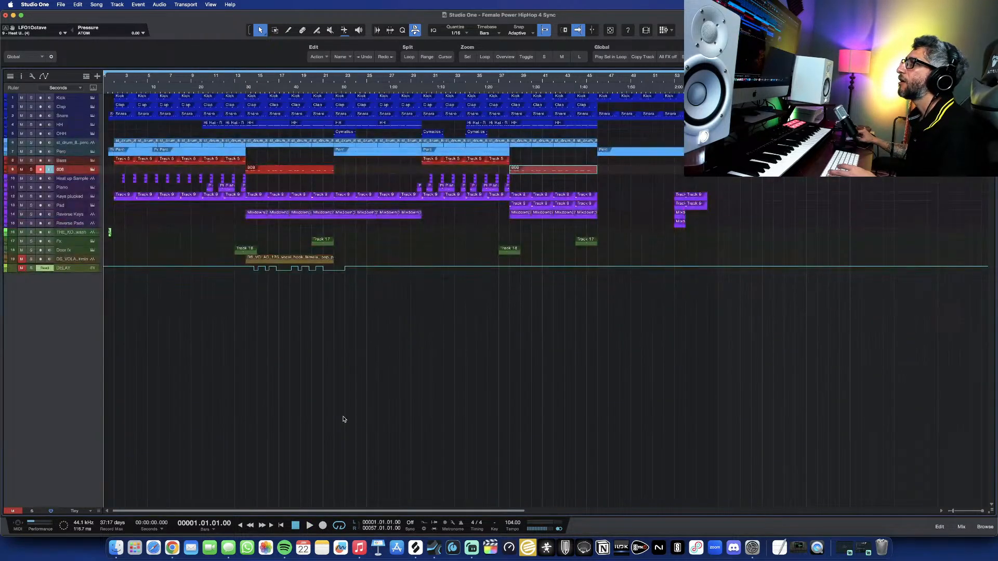
pyautogui.hotkey('shift', 'e')
pyautogui.hotkey('shift', 'e')
pyautogui.hotkey('shift', 'e')
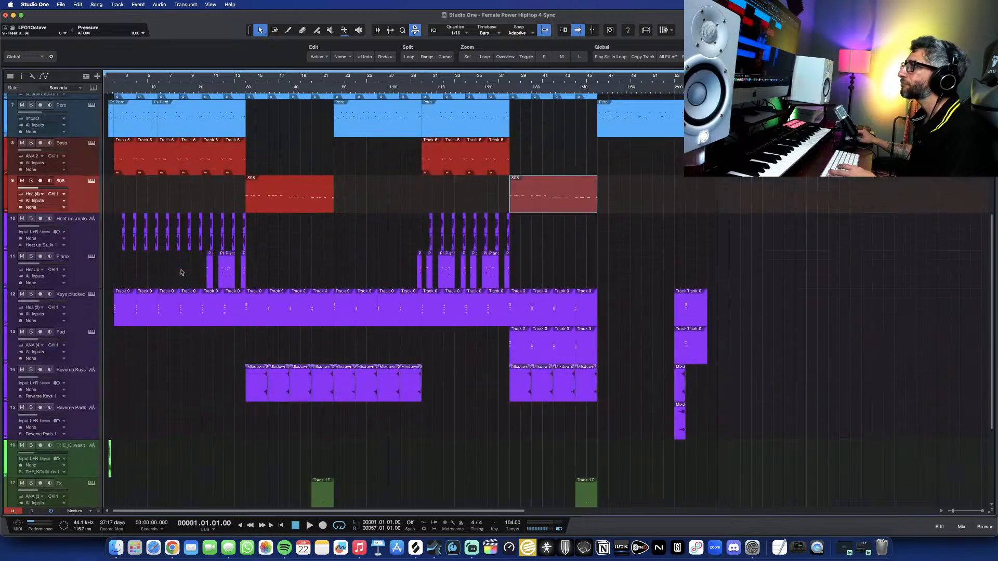
pyautogui.scroll(5, 198, 283)
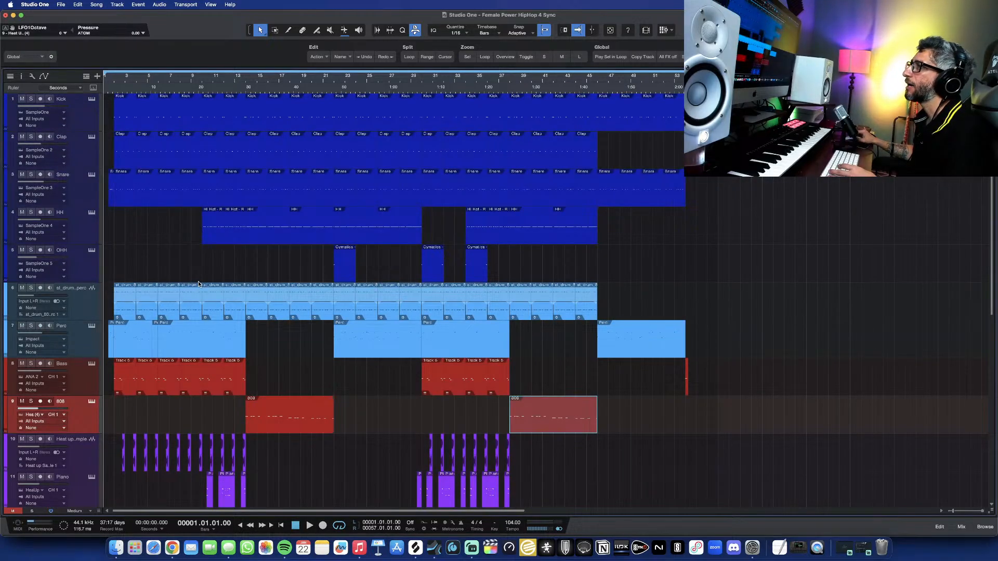
pyautogui.press('e')
pyautogui.press('e')
pyautogui.hotkey('shift', 'w')
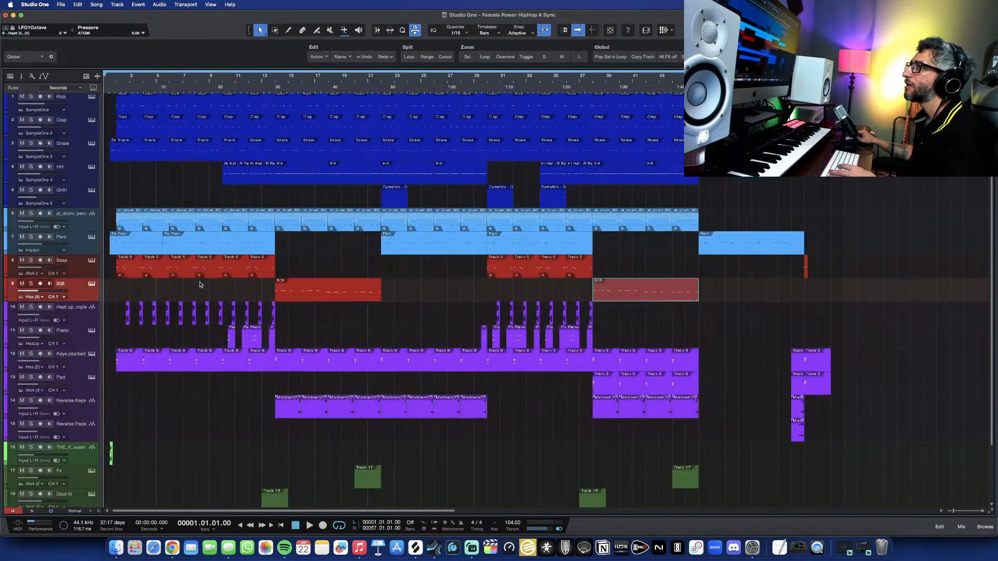
pyautogui.scroll(1, 201, 284)
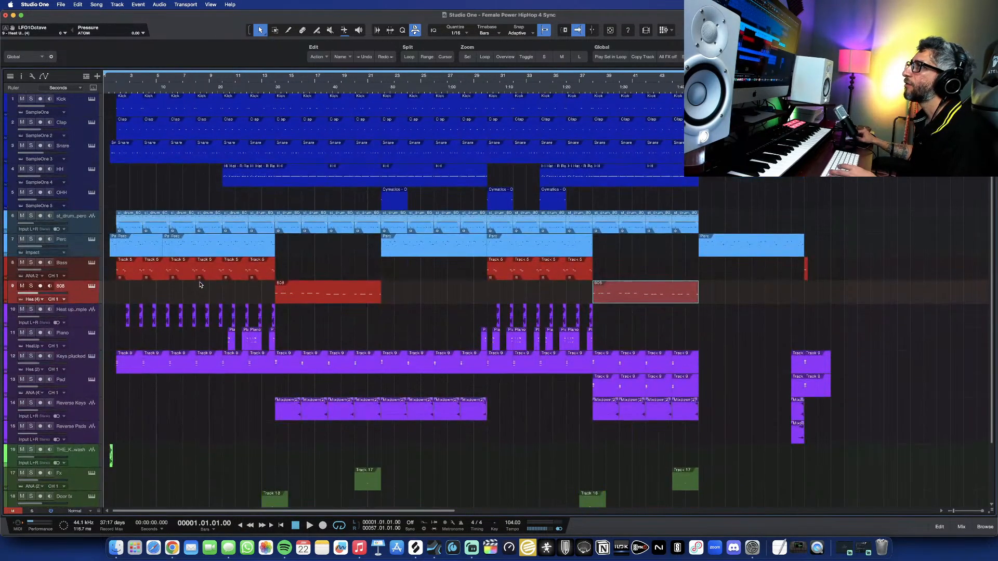
# Solo the Kick track and listen to its opening pattern with the first Kick part's notes open in the editor
pyautogui.click(30, 99)
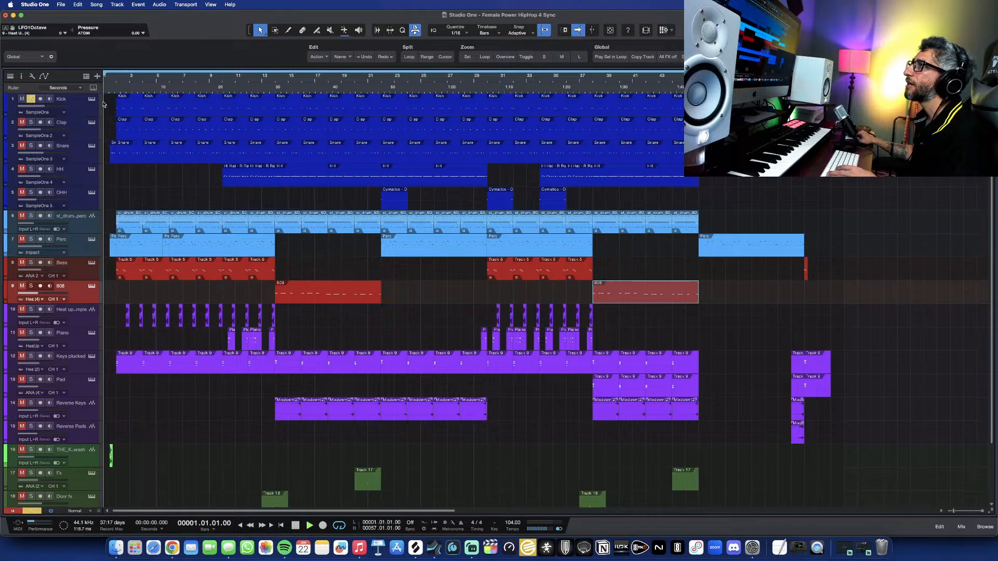
pyautogui.doubleClick(130, 109)
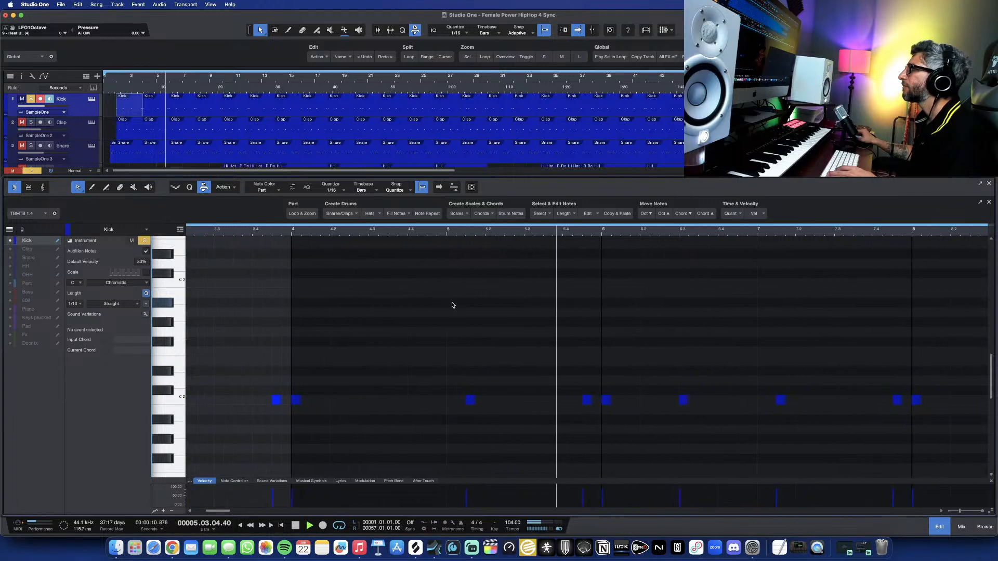
pyautogui.press('space')
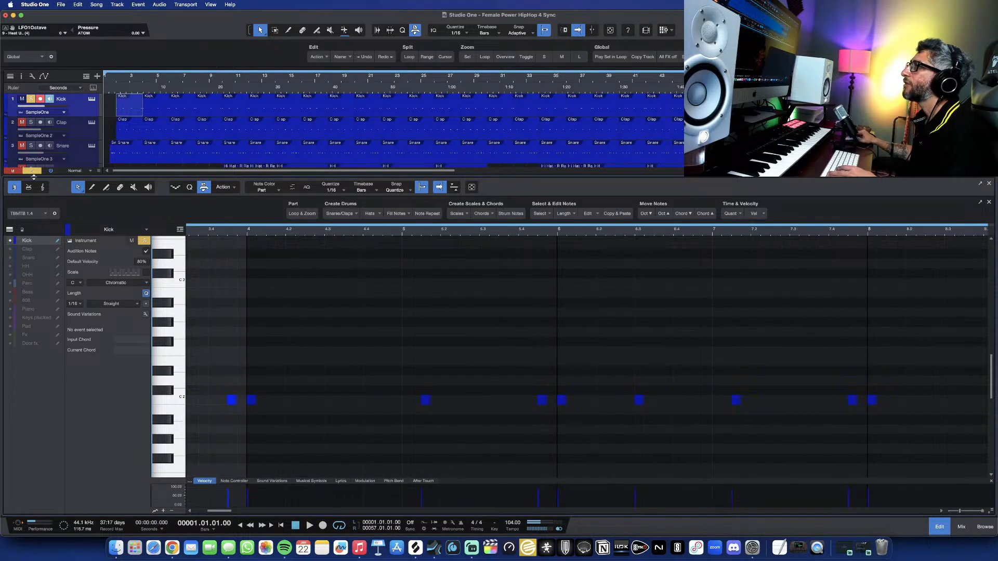
pyautogui.click(990, 184)
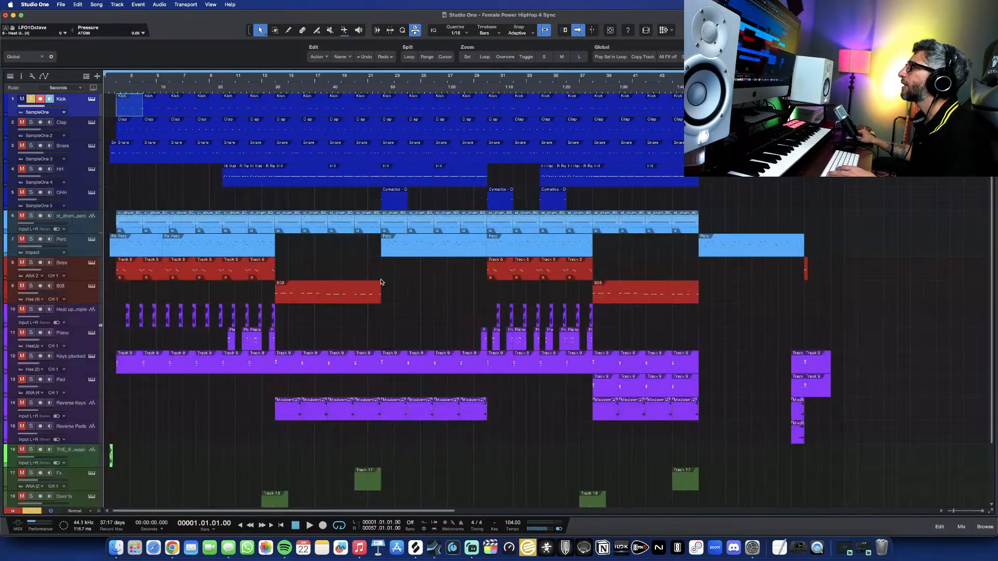
# Audition the Kick part at bar 14 with its notes open, and view the sample loaded in the Kick's SampleOne XT
pyautogui.click(275, 77)
pyautogui.doubleClick(287, 102)
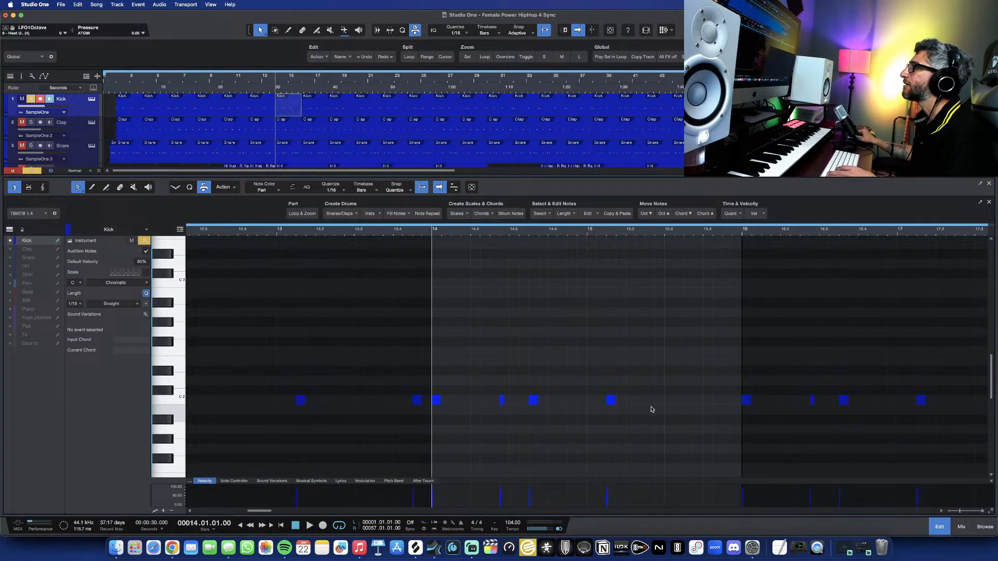
pyautogui.press('space')
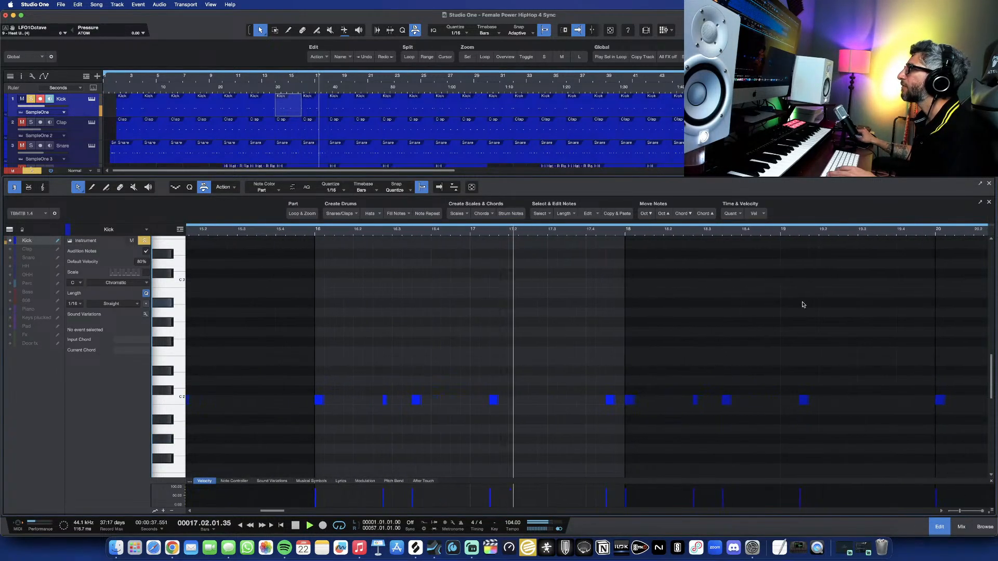
pyautogui.click(989, 184)
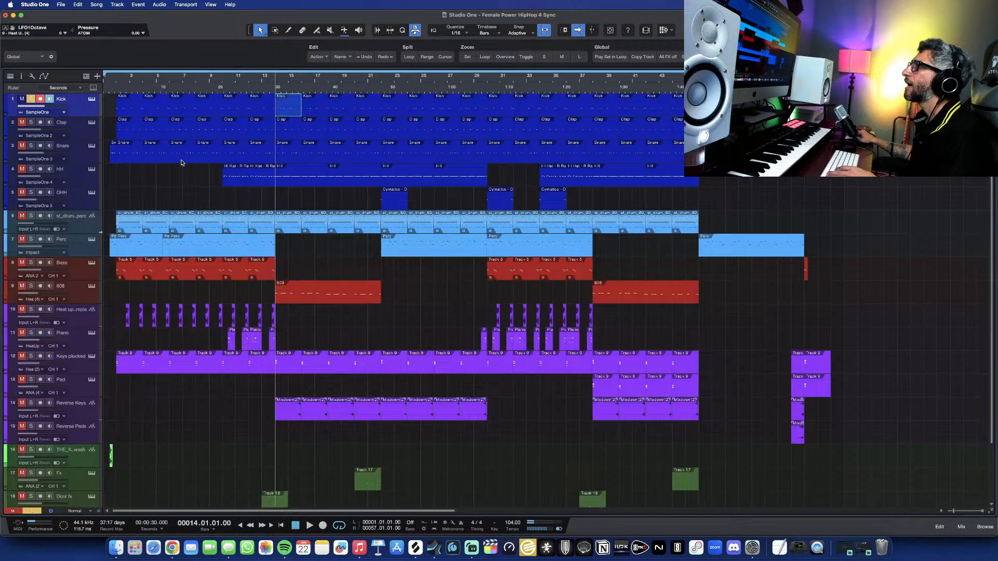
pyautogui.click(92, 100)
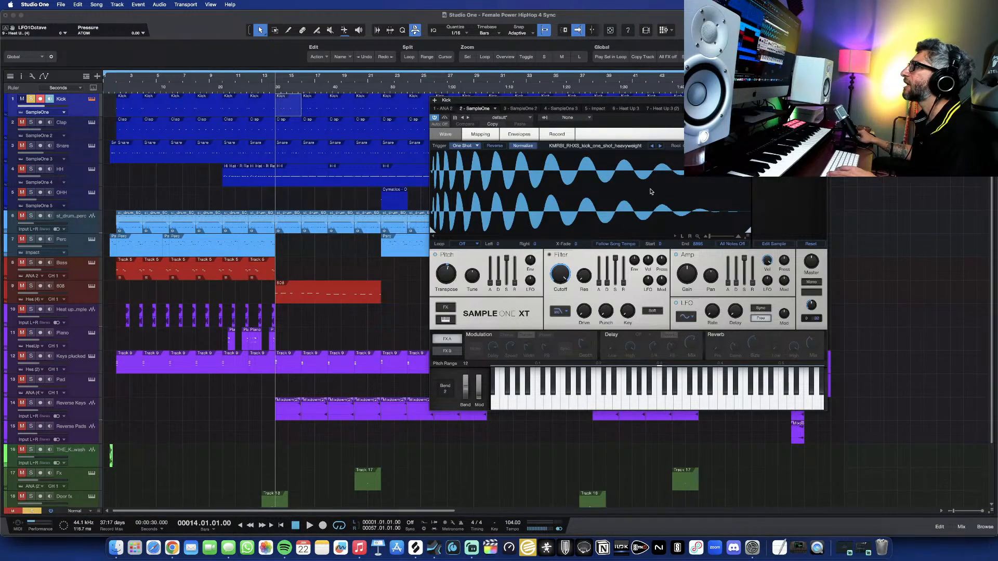
pyautogui.click(821, 100)
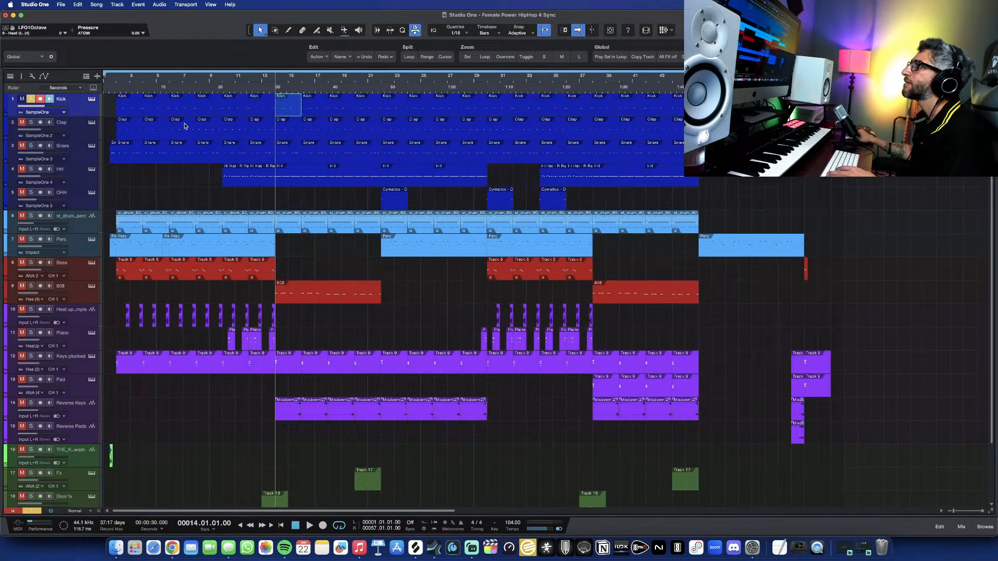
# Inspect the Clap part's notes at bar 14 and audition the clap soloed, with the kick's solo switched off
pyautogui.doubleClick(283, 130)
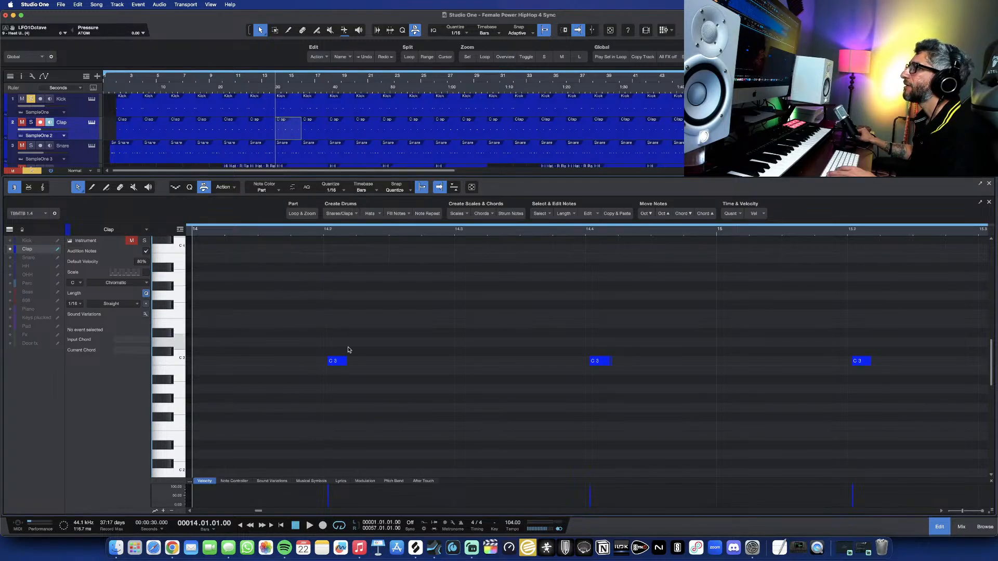
pyautogui.click(30, 123)
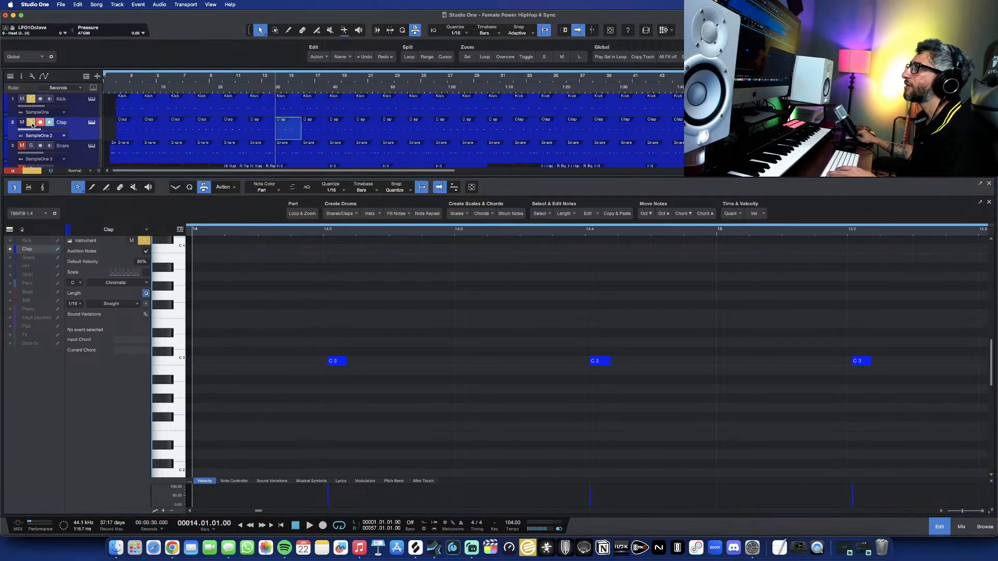
pyautogui.press('space')
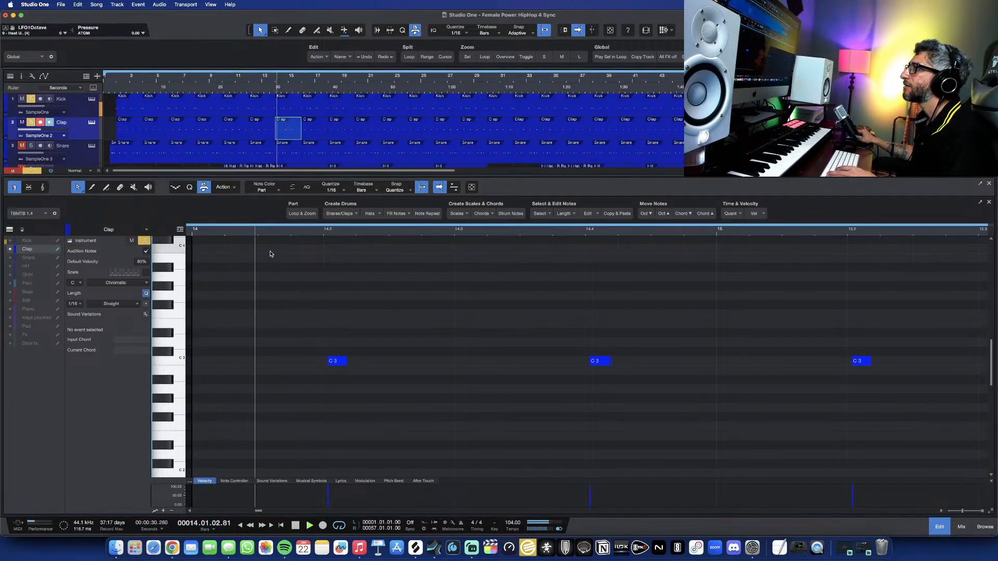
pyautogui.click(31, 99)
pyautogui.press('space')
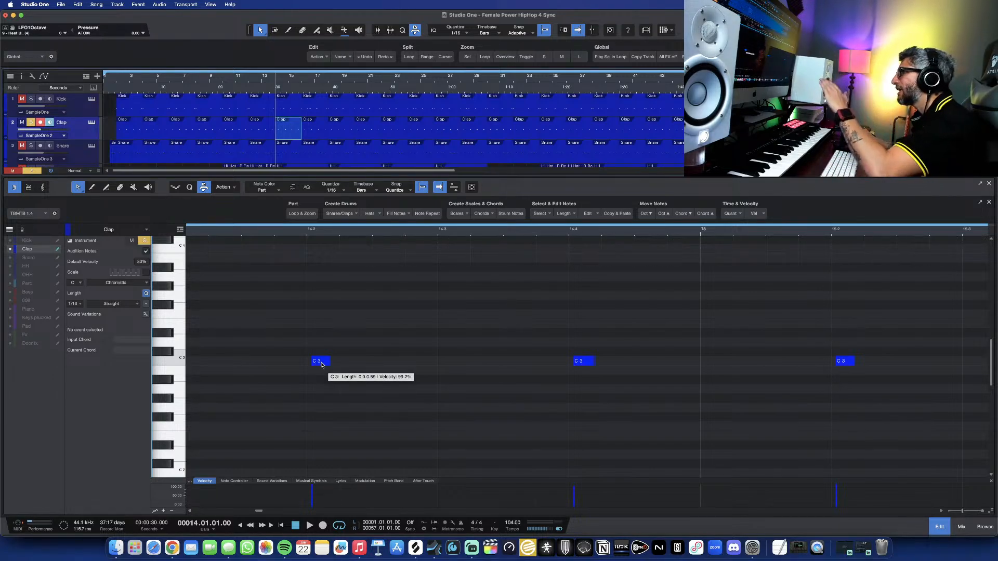
pyautogui.click(990, 184)
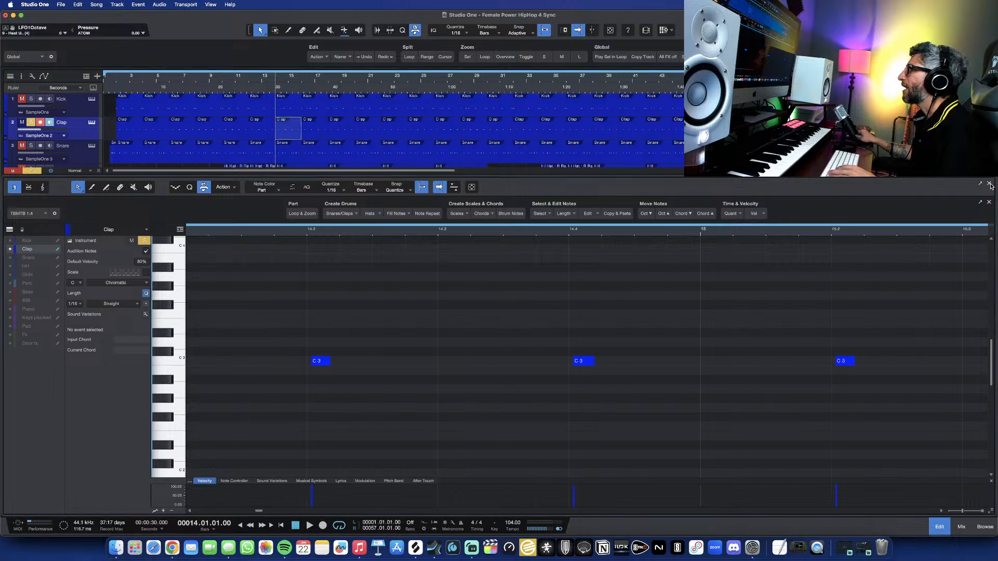
# Play the Snare together with the clap from bar 14, viewing its SampleOne XT sample and the part's notes
pyautogui.click(284, 156)
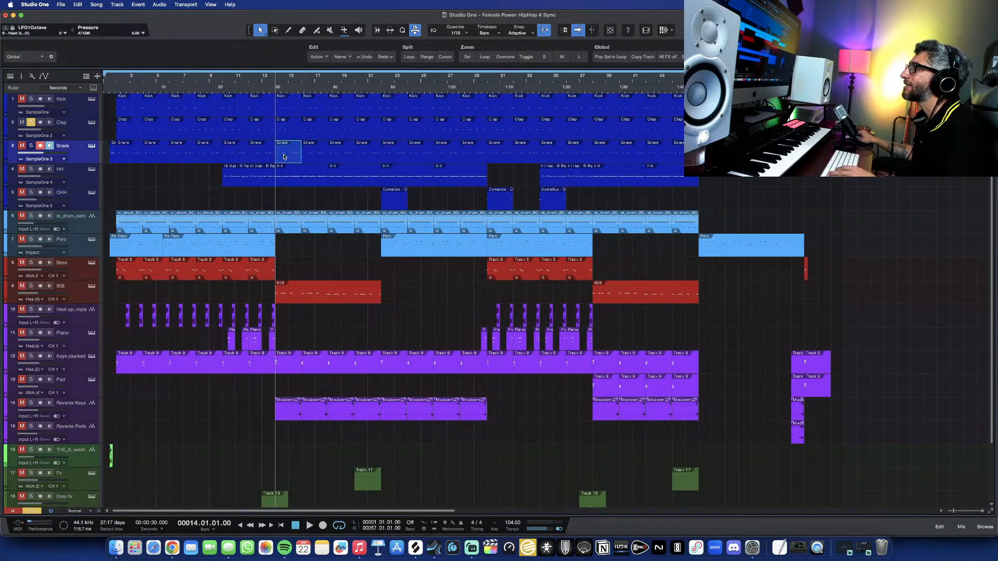
pyautogui.click(92, 146)
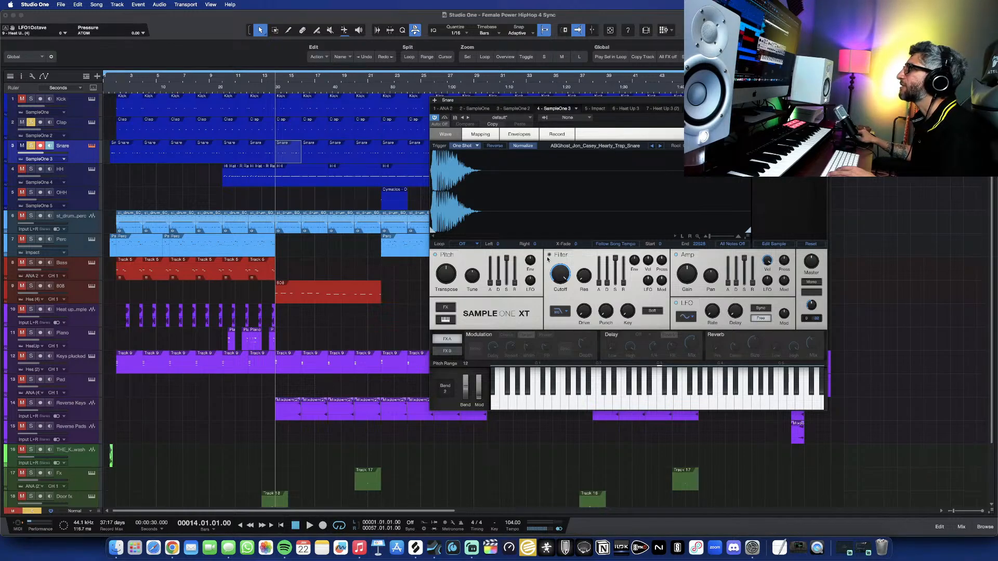
pyautogui.press('space')
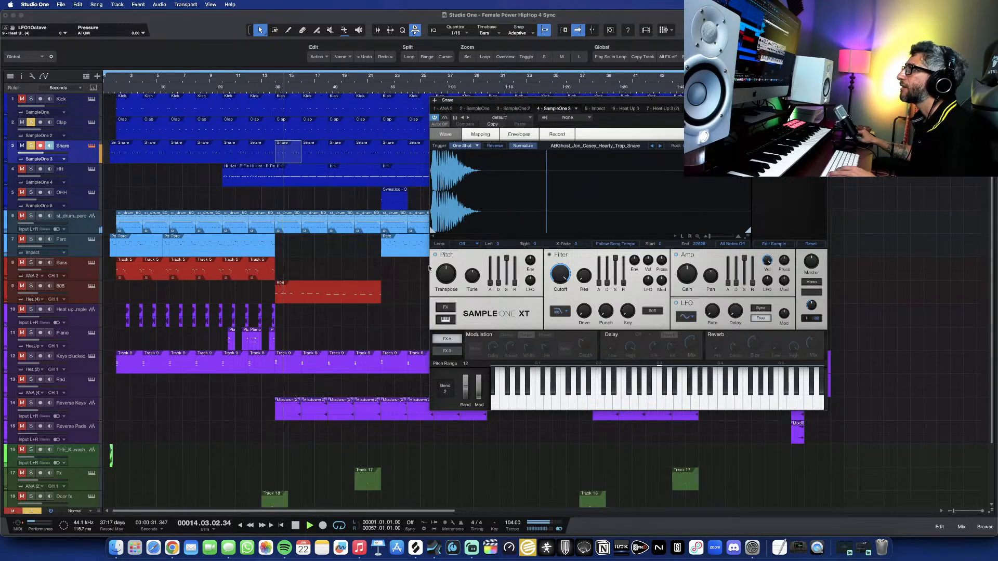
pyautogui.doubleClick(296, 162)
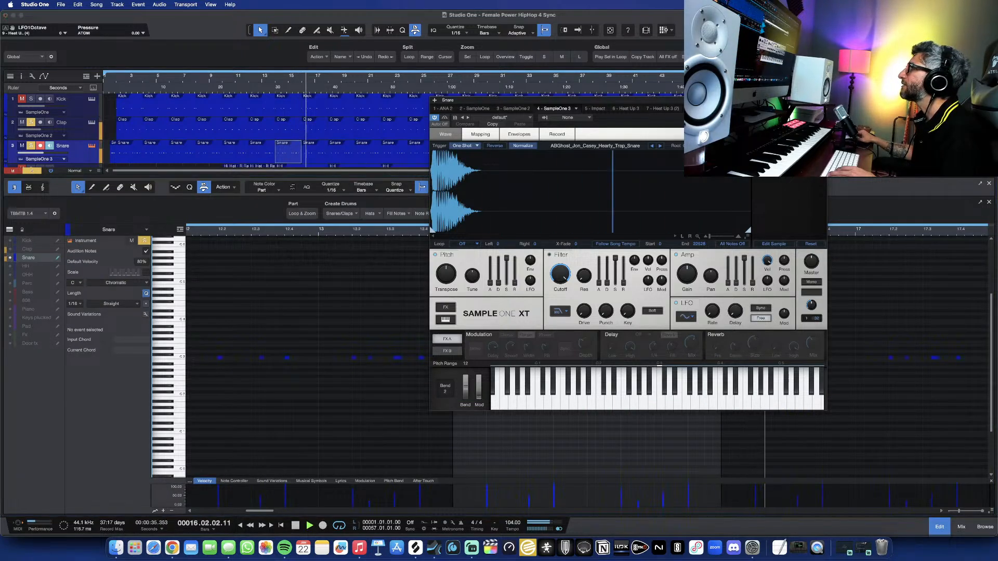
pyautogui.click(821, 100)
pyautogui.click(793, 400)
pyautogui.hscroll(5, 793, 400)
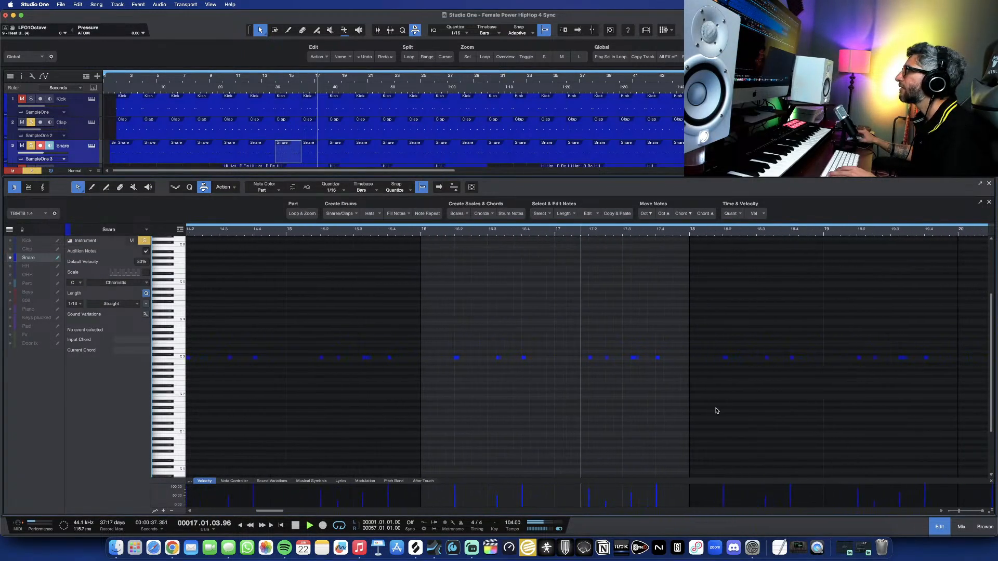
# Examine the Snare notes around bars 16 and 17 up close while replaying them, and close the note editor
pyautogui.press('space')
pyautogui.scroll(5, 490, 374)
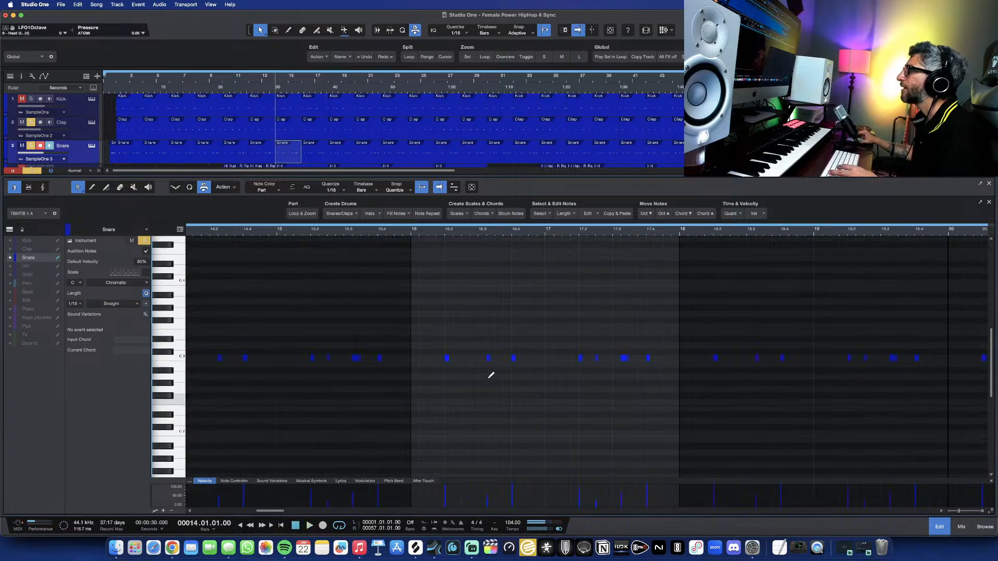
pyautogui.scroll(5, 491, 374)
pyautogui.scroll(-3, 597, 384)
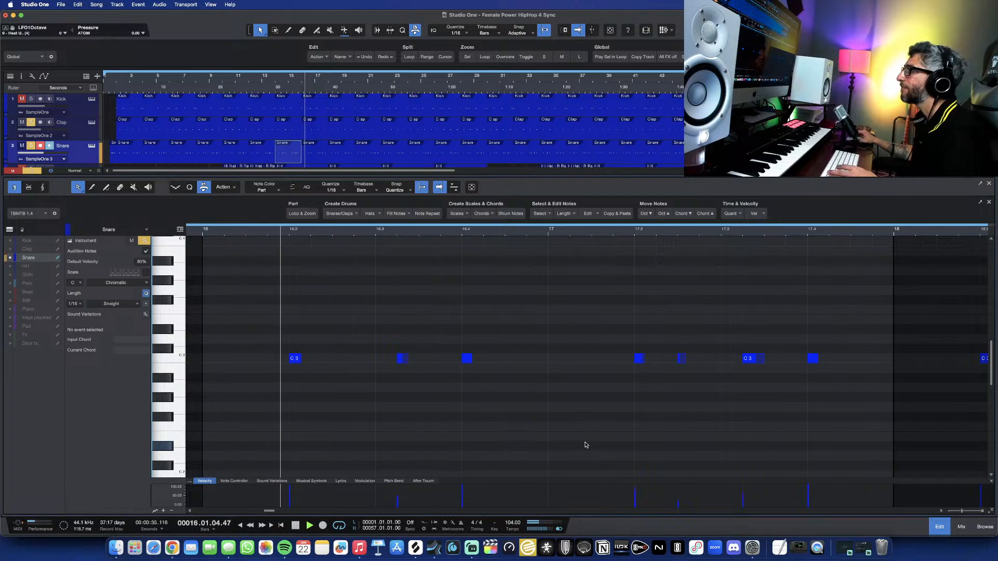
pyautogui.scroll(-2, 586, 446)
pyautogui.scroll(-1, 597, 445)
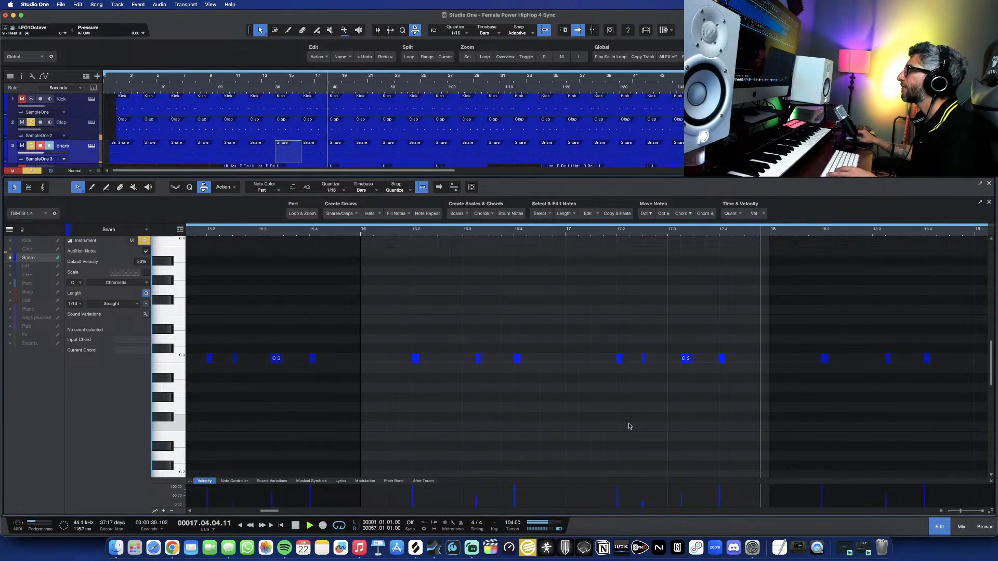
pyautogui.press('space')
pyautogui.click(989, 184)
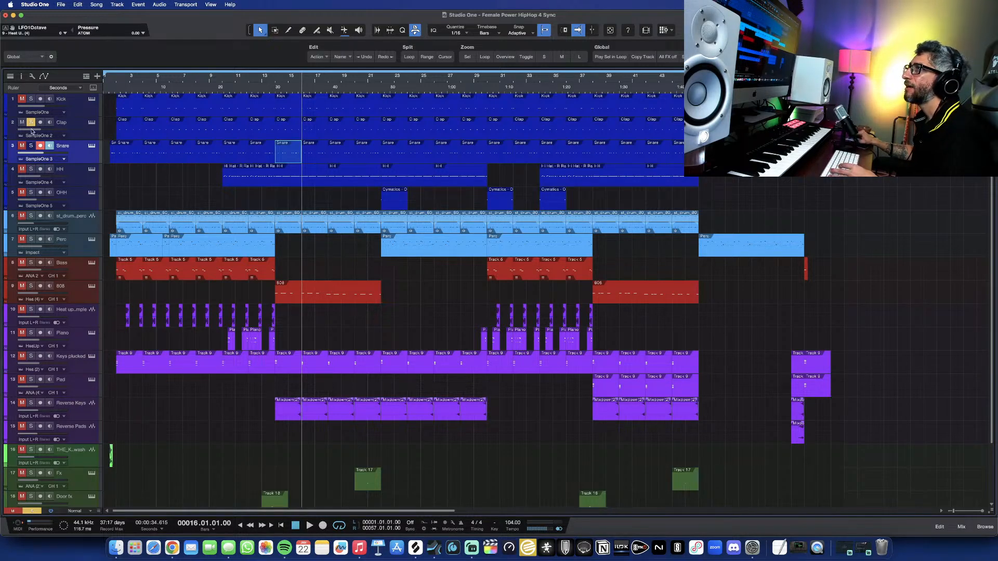
# Place the playhead at bar 10 and select the first HH part in an enlarged view of the soloed HH track
pyautogui.click(222, 80)
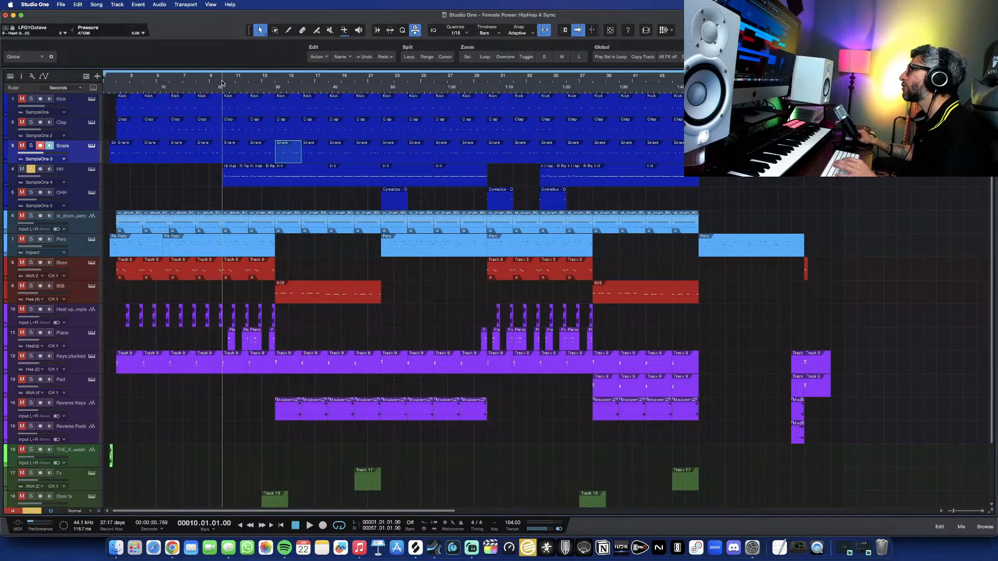
pyautogui.press('e')
pyautogui.press('e')
pyautogui.press('e')
pyautogui.press('e')
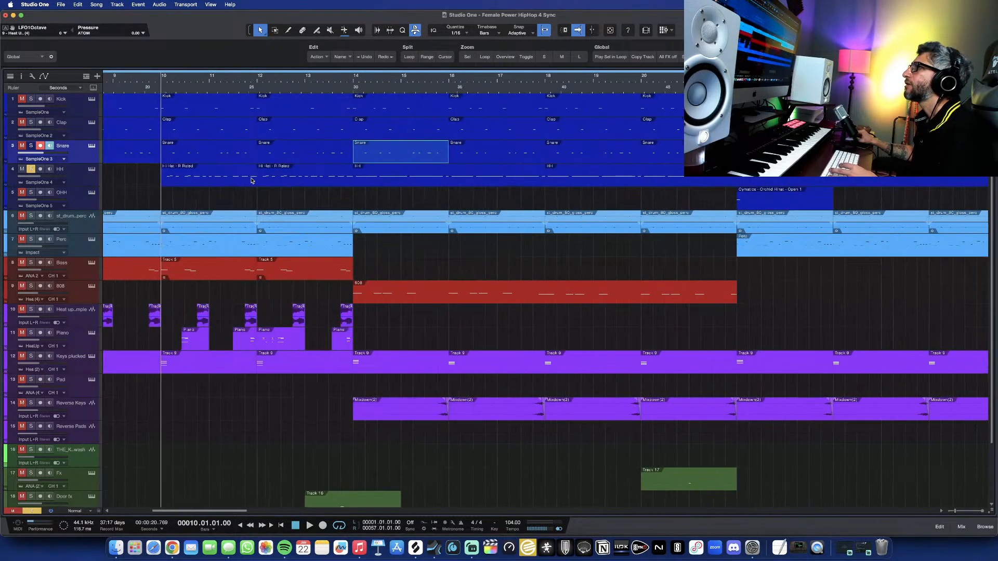
pyautogui.hotkey('shift', 'e')
pyautogui.click(244, 184)
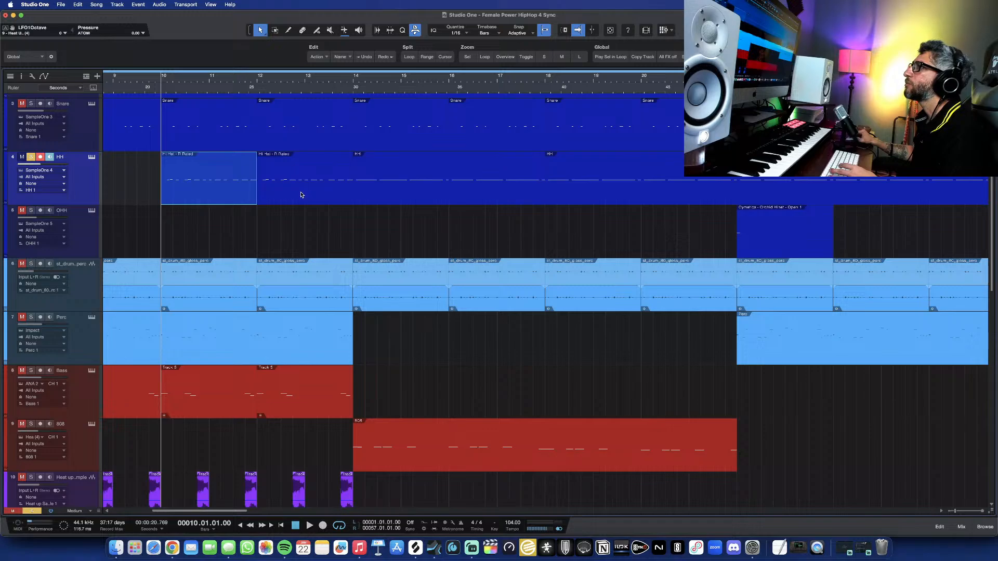
# Inspect the first HH part's notes around bars 10 to 12 up close while playing the soloed hi-hats from bar 10
pyautogui.doubleClick(247, 192)
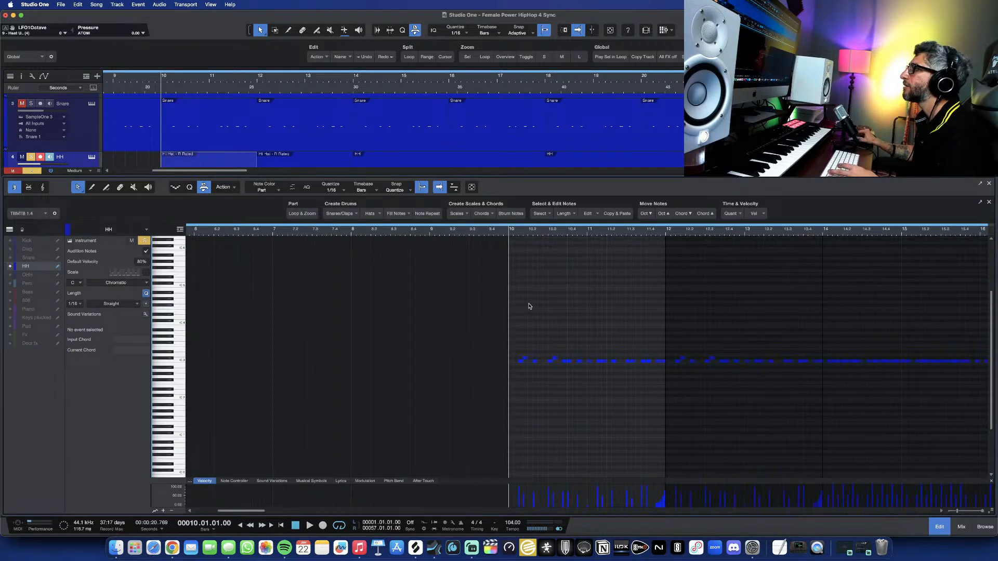
pyautogui.scroll(5, 539, 300)
pyautogui.hscroll(3, 541, 305)
pyautogui.press('space')
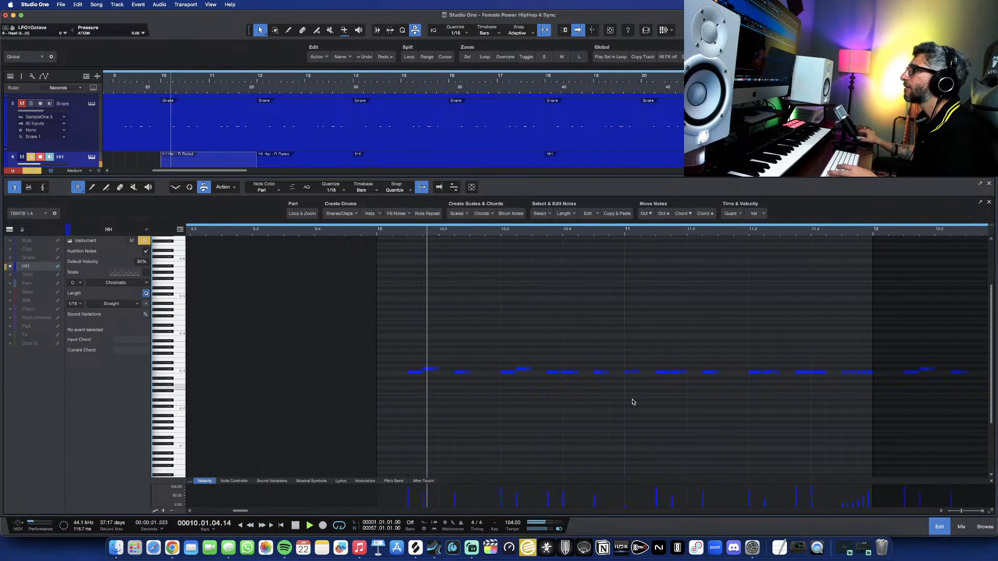
pyautogui.hscroll(5, 641, 403)
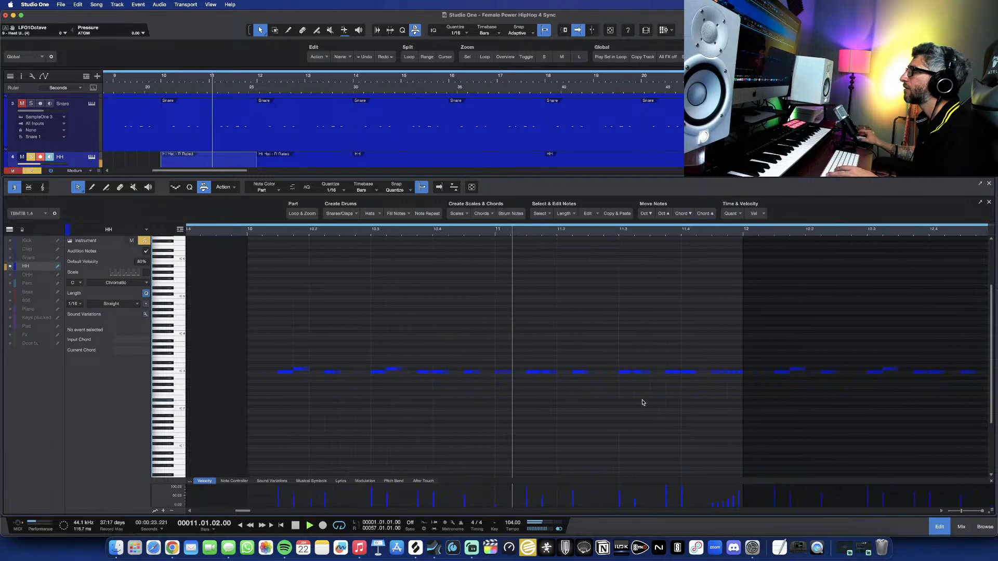
pyautogui.hscroll(3, 643, 402)
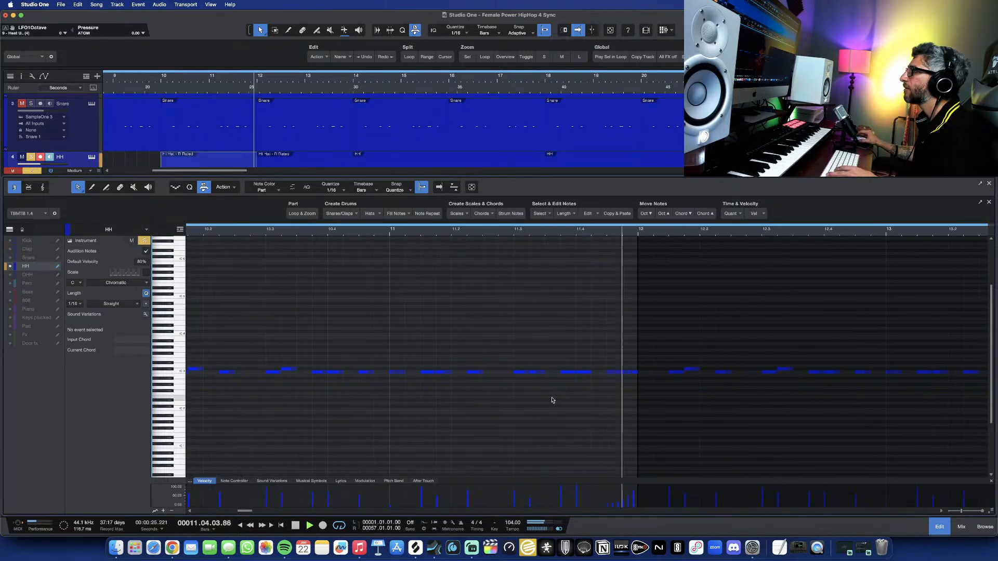
pyautogui.press('space')
pyautogui.press('f')
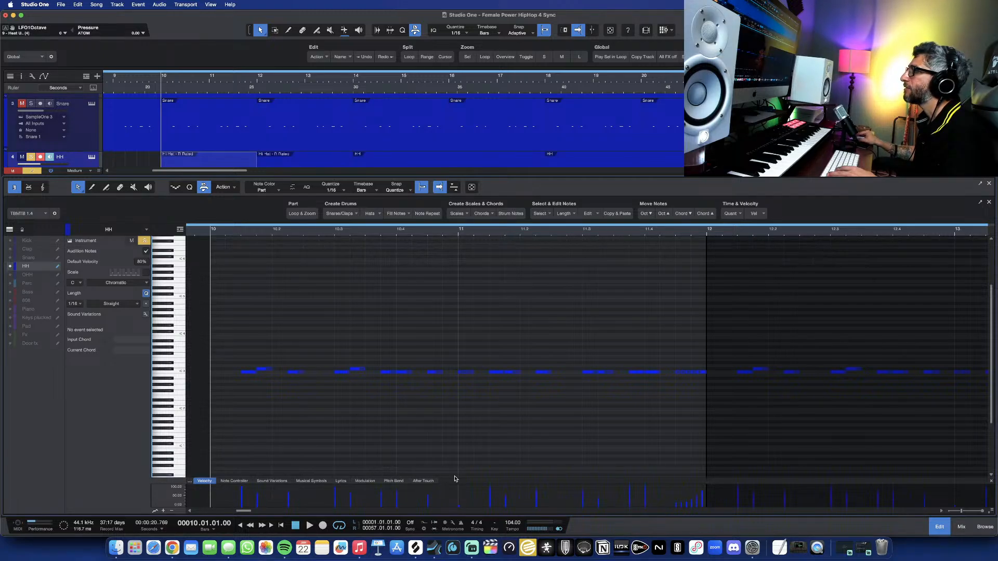
# Replay the HH notes from bar 10 with the velocity lane enlarged, and close the note editor
pyautogui.moveTo(460, 483); pyautogui.dragTo(462, 419)
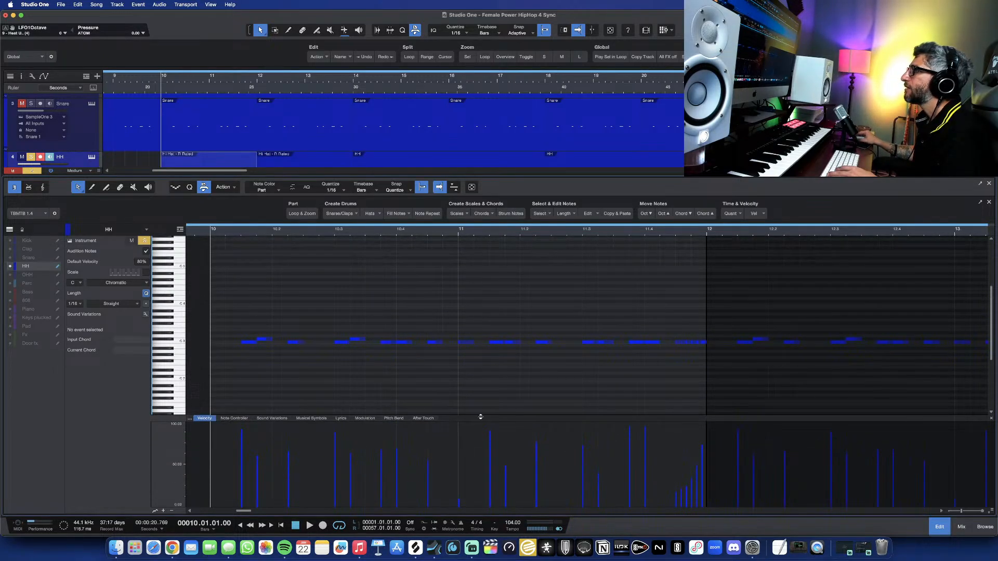
pyautogui.press('space')
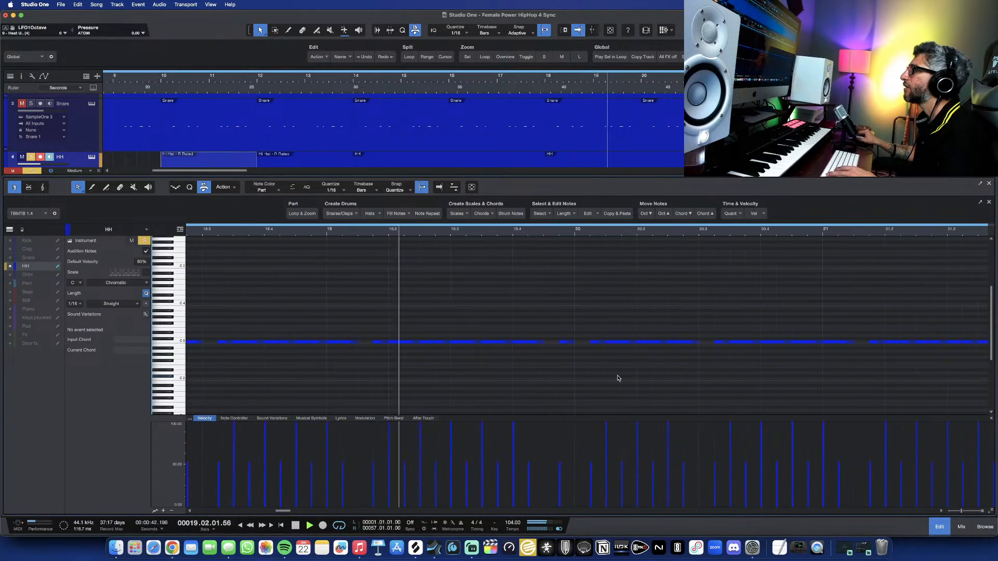
pyautogui.press('space')
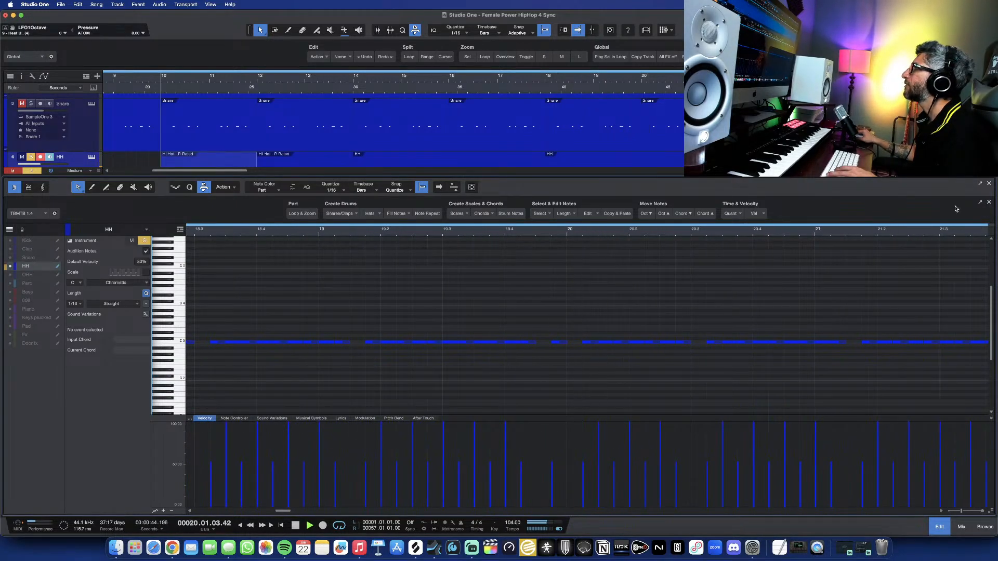
pyautogui.click(989, 183)
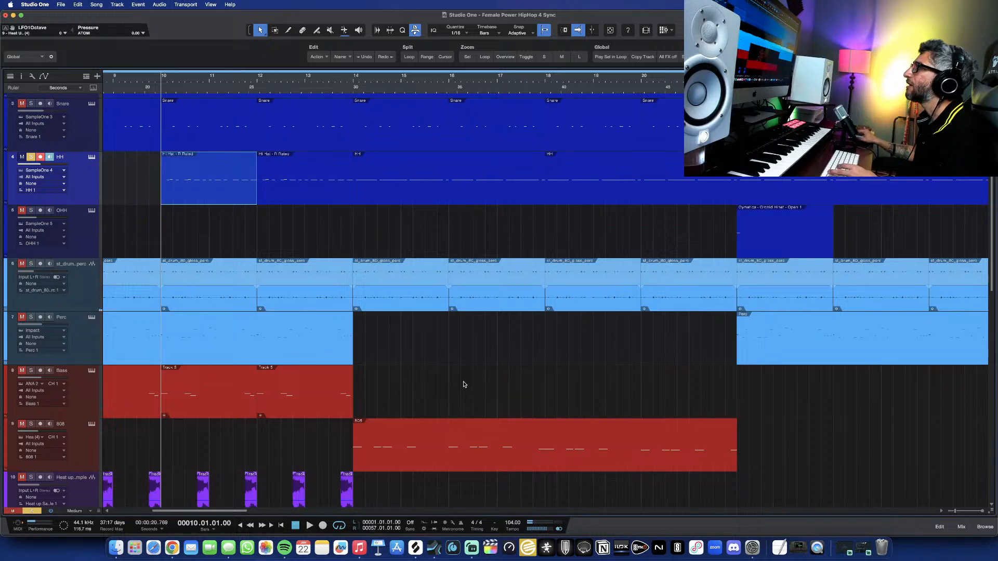
# Switch the solo from HH to the OHH track and audition its first part from bar 21, beat 4
pyautogui.hotkey('shift', 'w')
pyautogui.press('w')
pyautogui.press('w')
pyautogui.press('w')
pyautogui.press('w')
pyautogui.press('w')
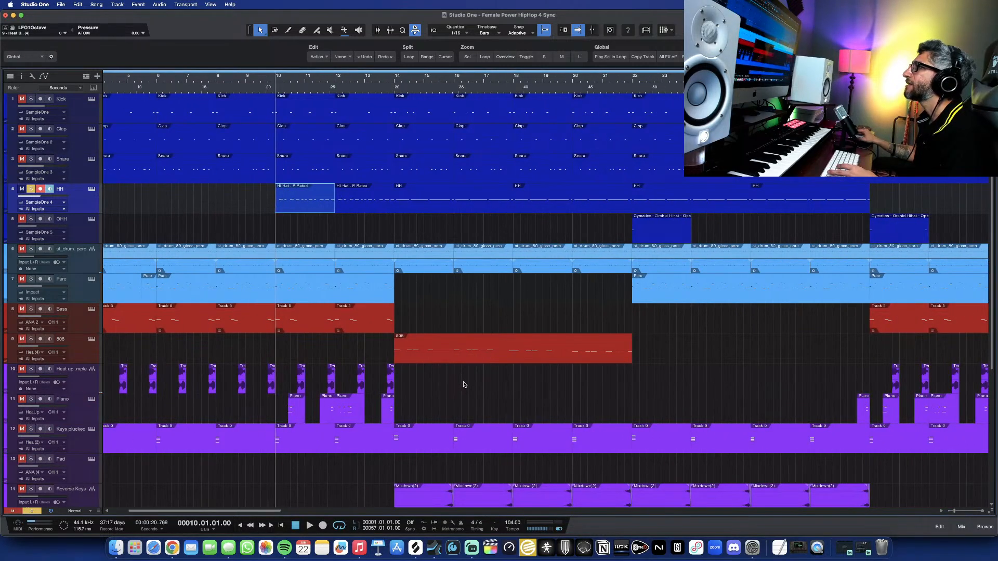
pyautogui.hscroll(-1, 385, 290)
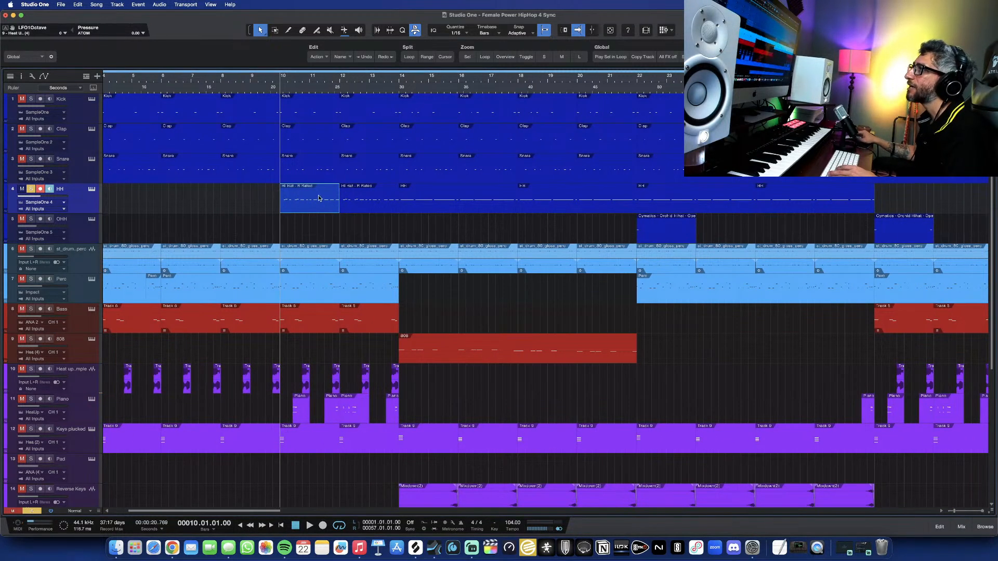
pyautogui.scroll(-1, 338, 295)
pyautogui.hscroll(-5, 337, 296)
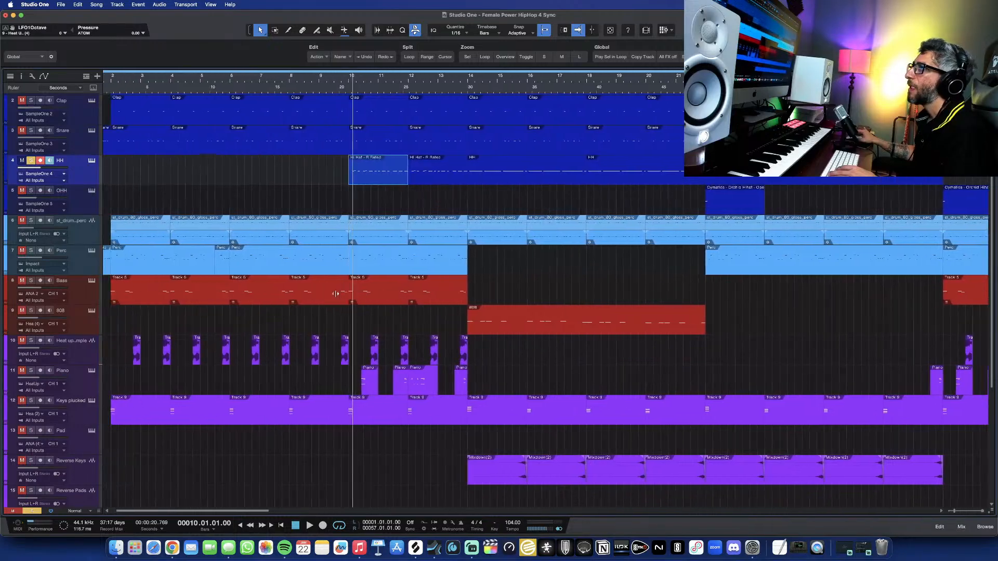
pyautogui.click(79, 201)
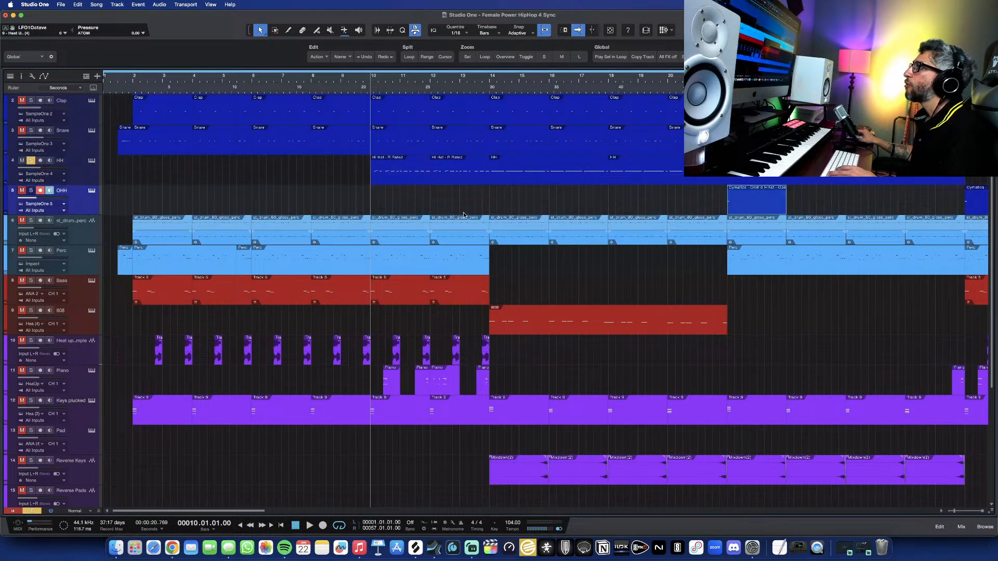
pyautogui.hscroll(3, 588, 184)
pyautogui.click(661, 84)
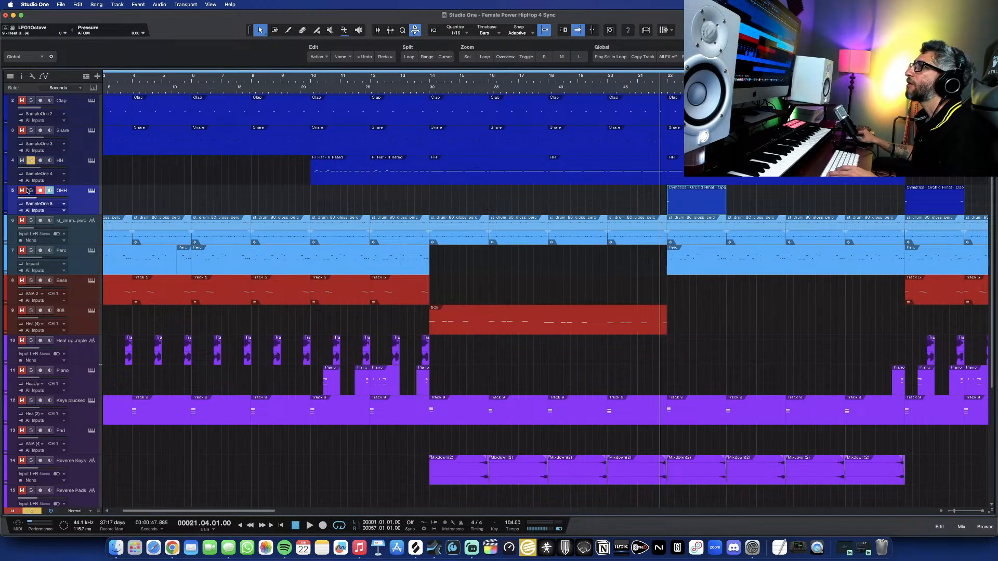
pyautogui.press('space')
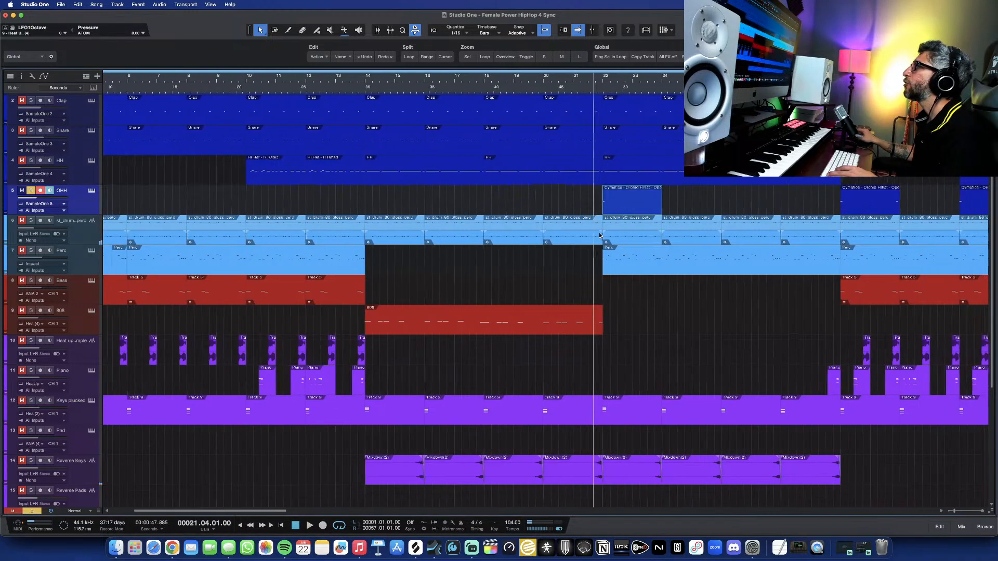
pyautogui.press('space')
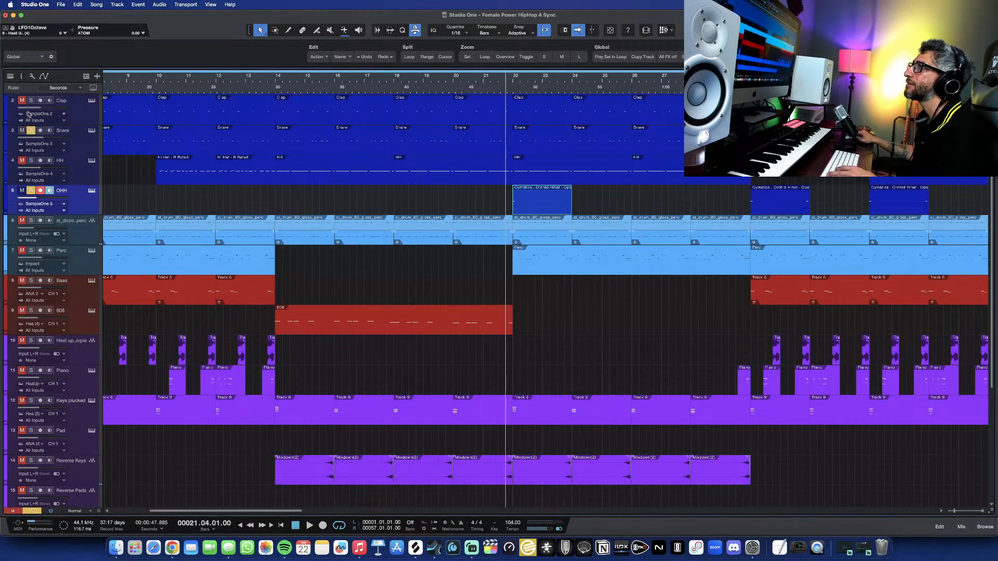
# Solo Kick, Clap, Snare and HH together with OHH and play the drums from bar 21, beat 4
pyautogui.scroll(1, 37, 160)
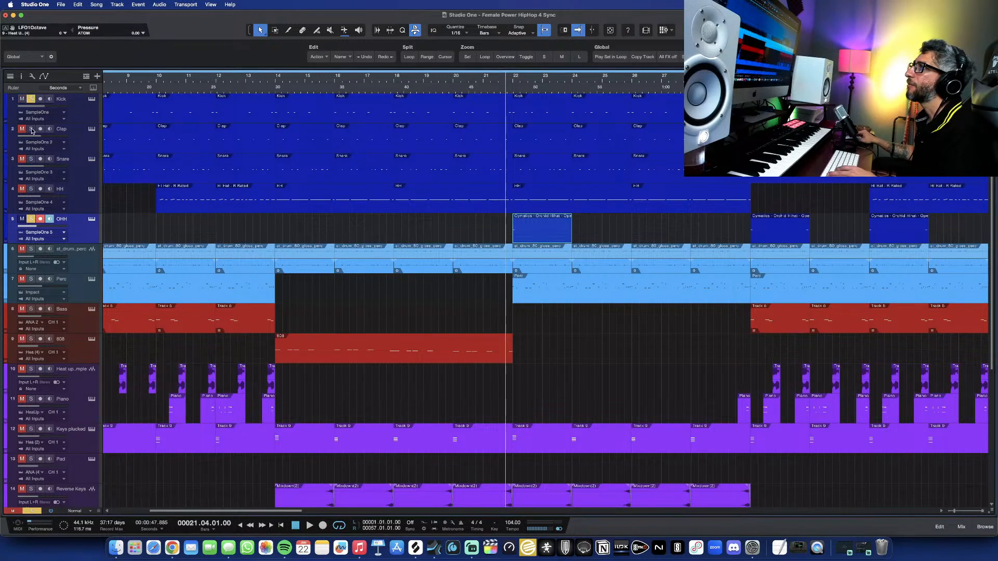
pyautogui.click(31, 129)
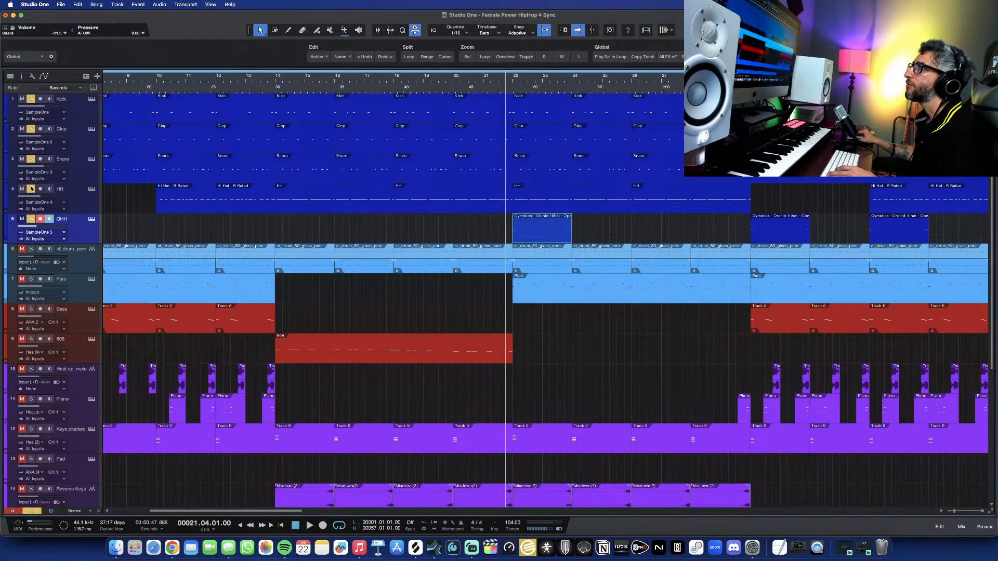
pyautogui.press('space')
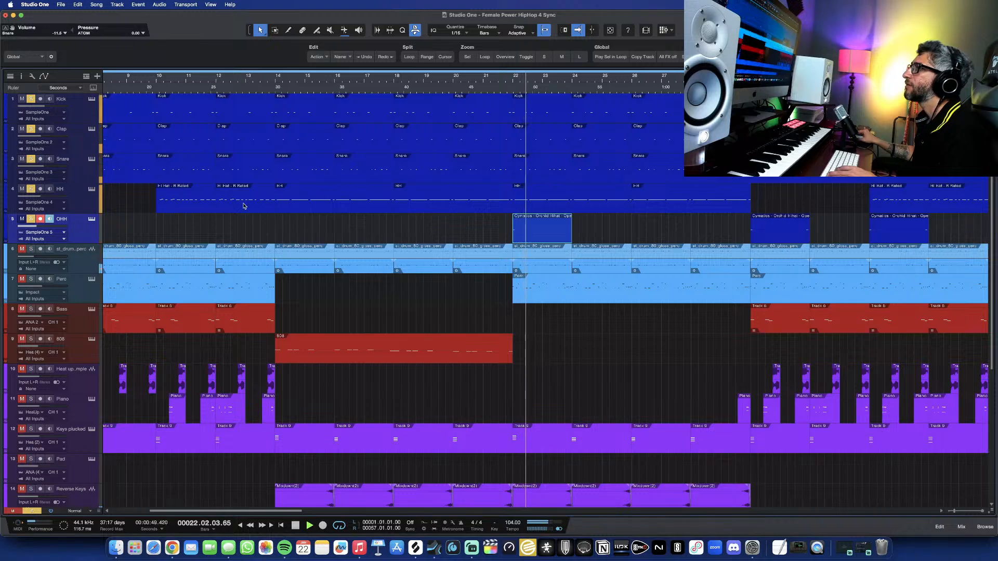
pyautogui.press('space')
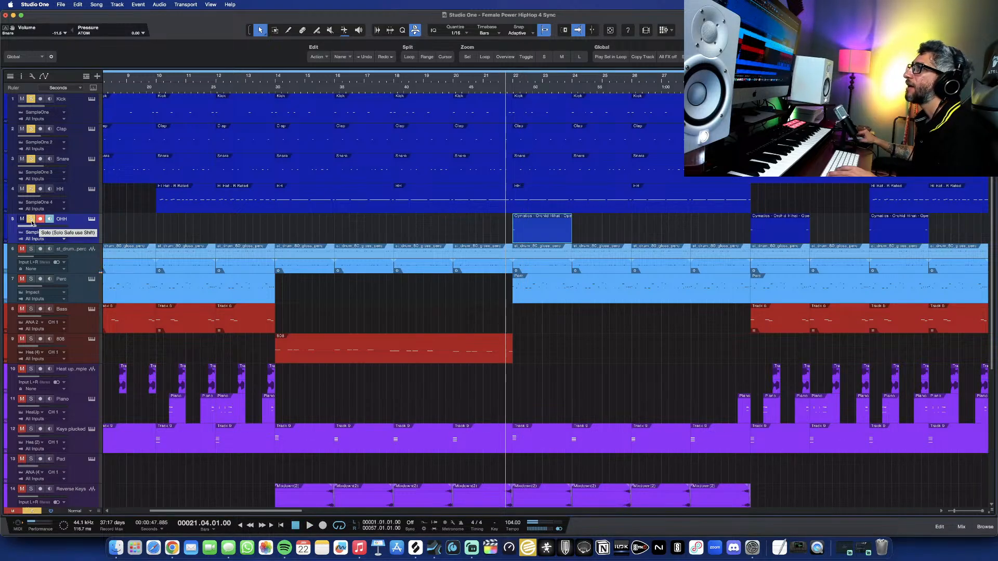
# Solo the glass perc loop track as well and view its waveform around bar 22 in the audio editor
pyautogui.click(32, 250)
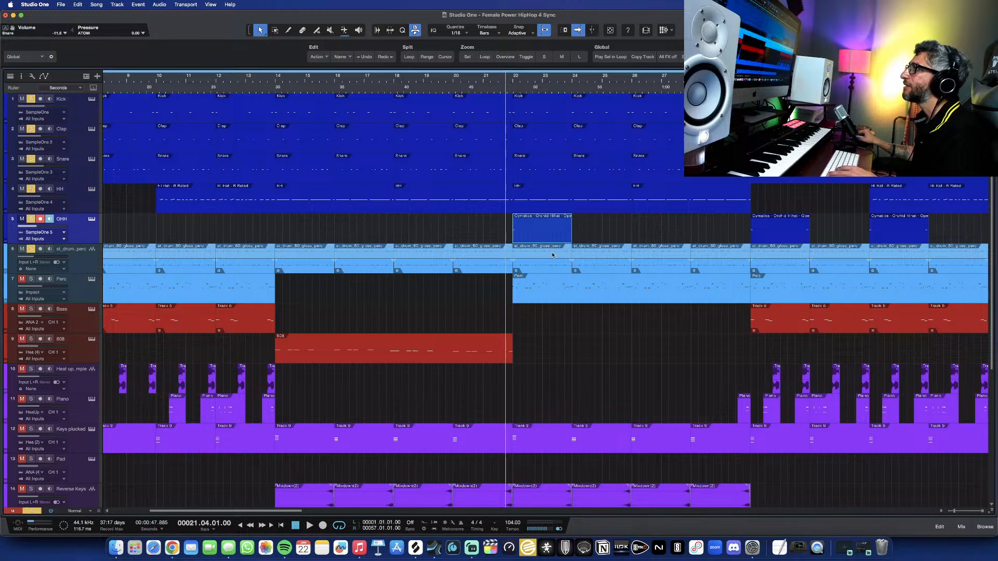
pyautogui.scroll(5, 555, 256)
pyautogui.scroll(5, 566, 255)
pyautogui.doubleClick(494, 268)
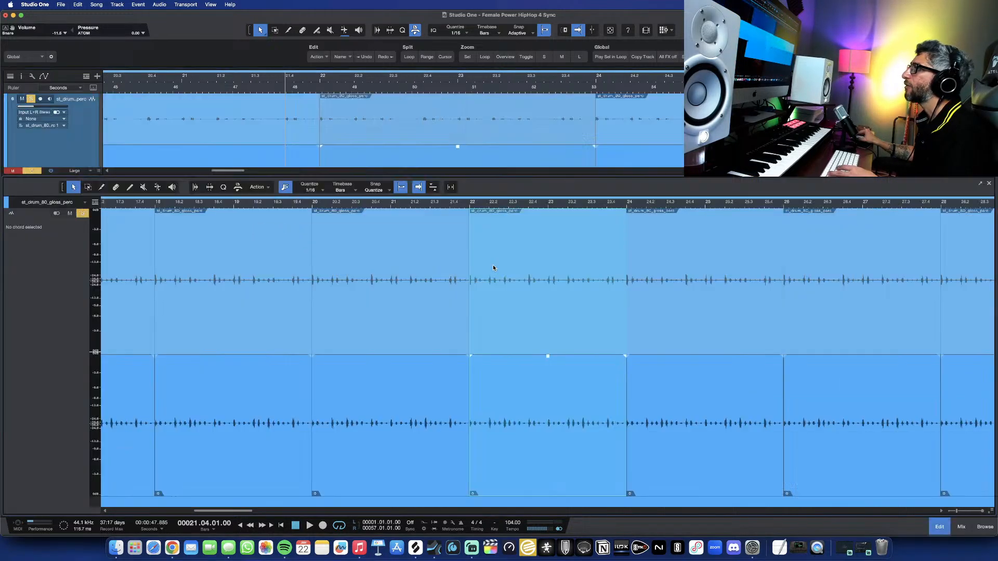
pyautogui.scroll(-3, 500, 251)
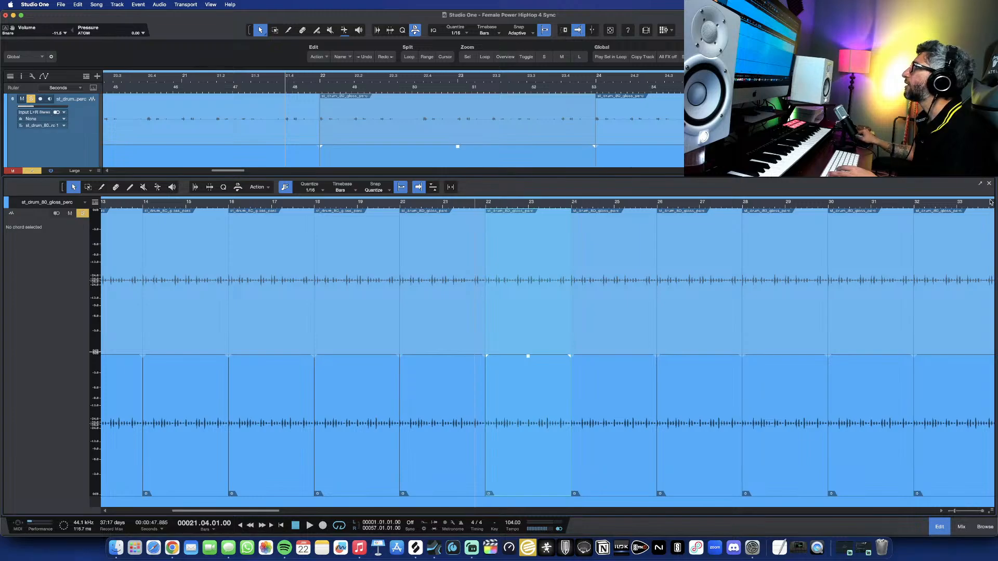
pyautogui.click(989, 182)
# Switch off the solo on the other drum tracks and play the glass perc loop alone from bar 21, beat 4
pyautogui.scroll(-3, 624, 338)
pyautogui.scroll(-3, 583, 339)
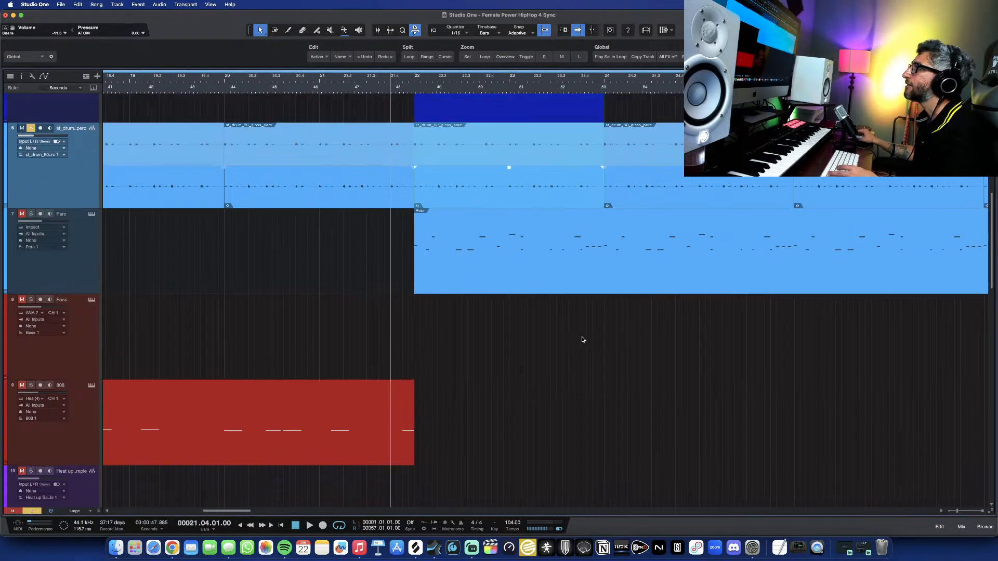
pyautogui.scroll(1, 30, 163)
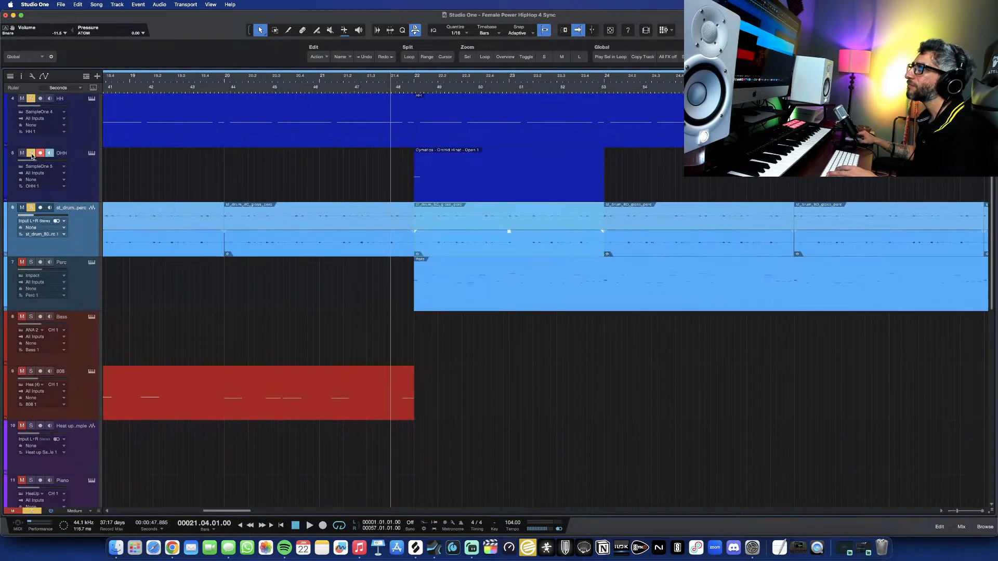
pyautogui.scroll(5, 31, 101)
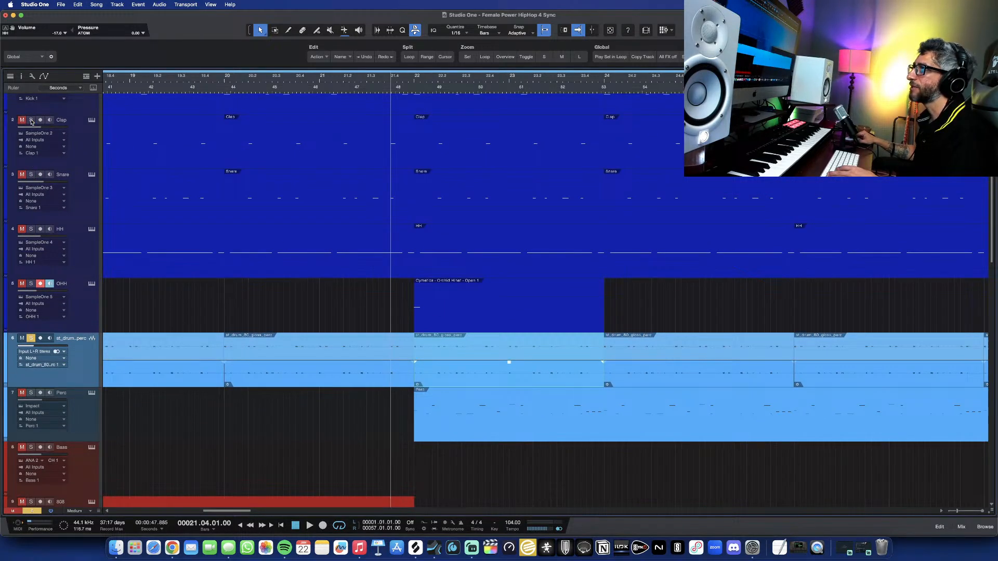
pyautogui.scroll(1, 30, 115)
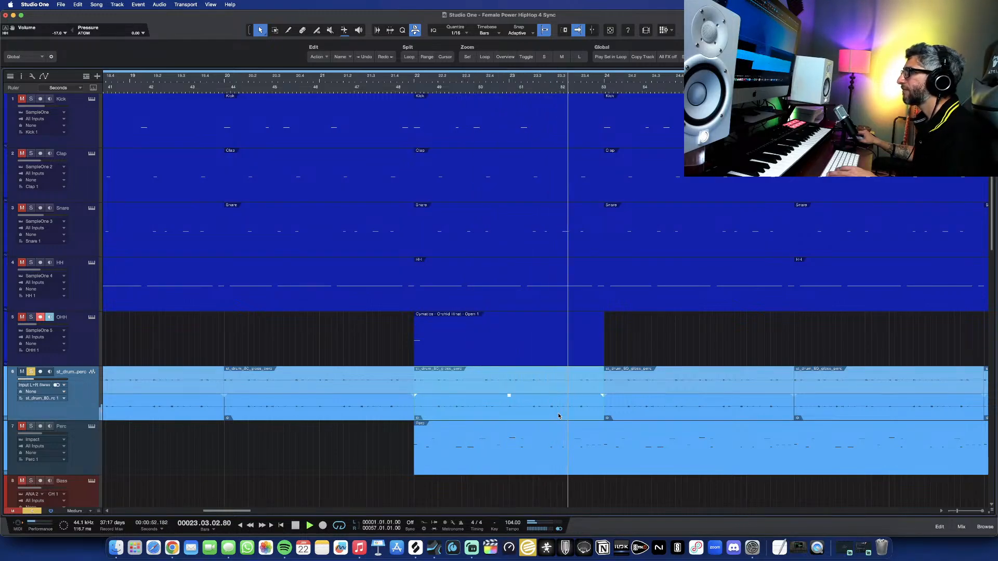
pyautogui.press('space')
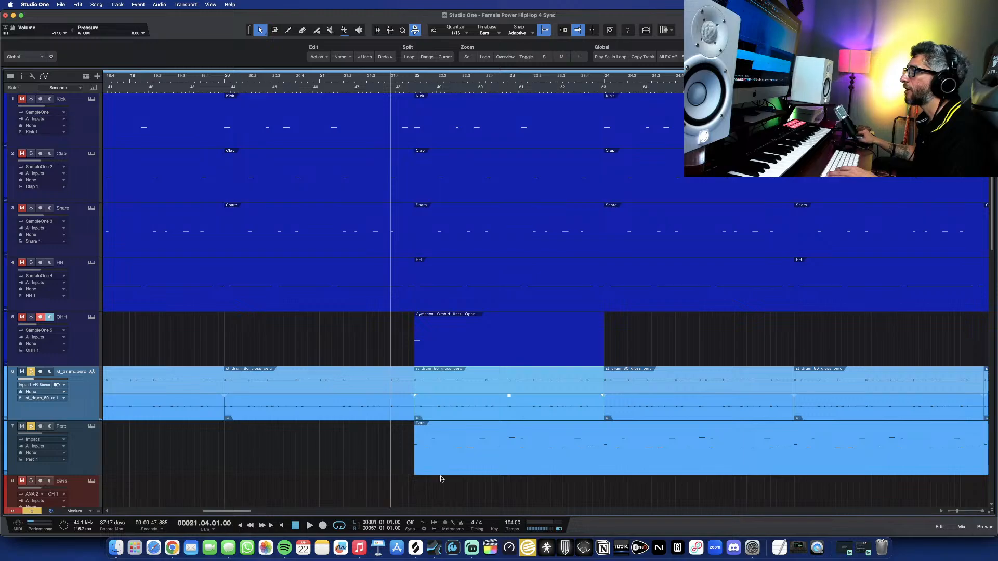
# Solo the Perc track and view its sample pads in Impact XT
pyautogui.click(92, 426)
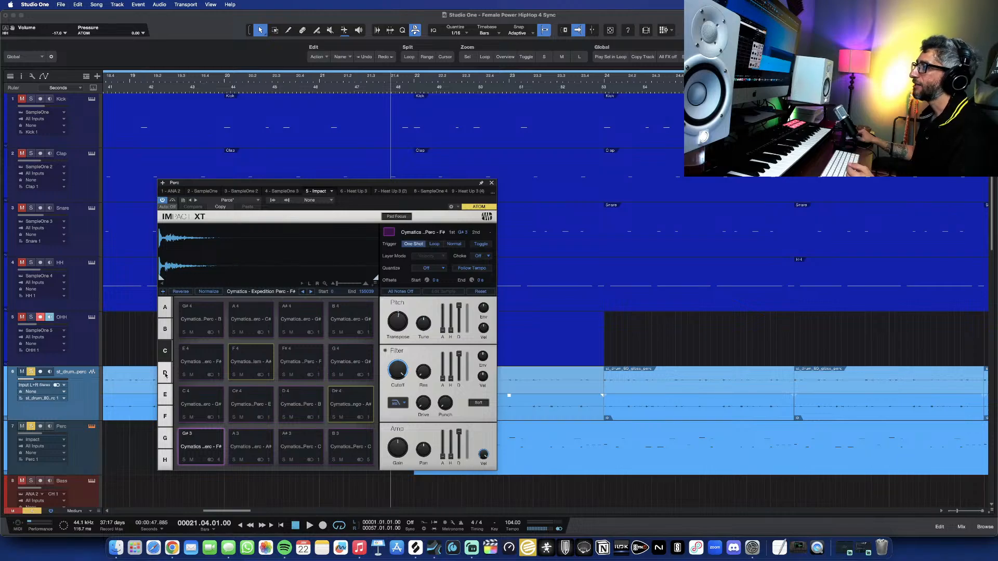
pyautogui.click(492, 184)
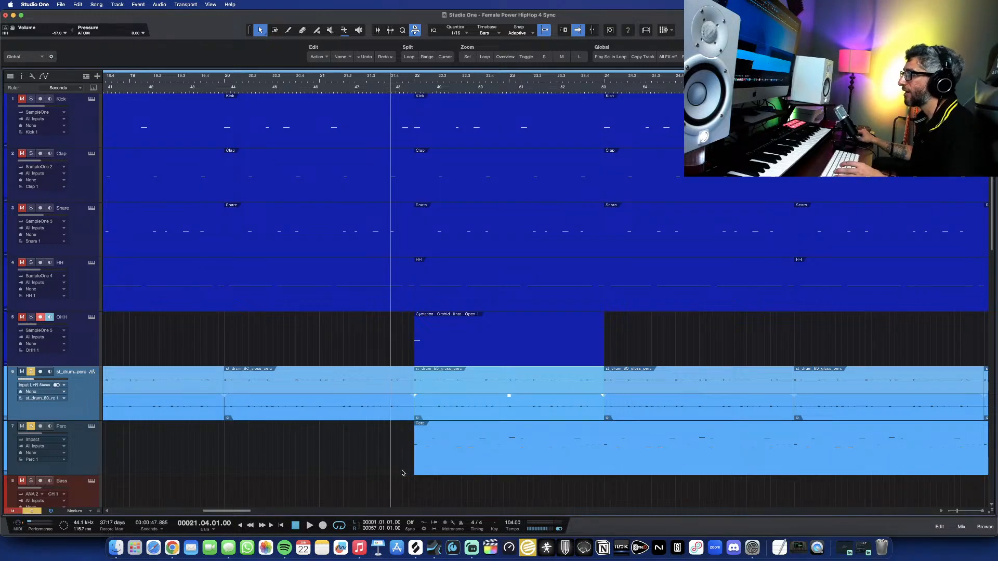
# Open the Perc part's notes in the drum editor and place the playback cursor at bar 22
pyautogui.doubleClick(478, 457)
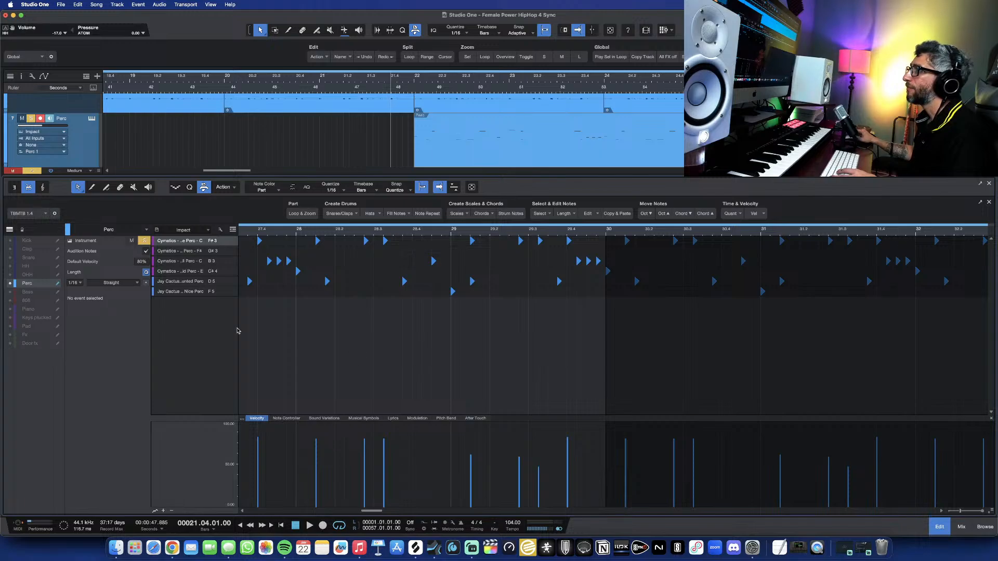
pyautogui.hscroll(-10, 410, 307)
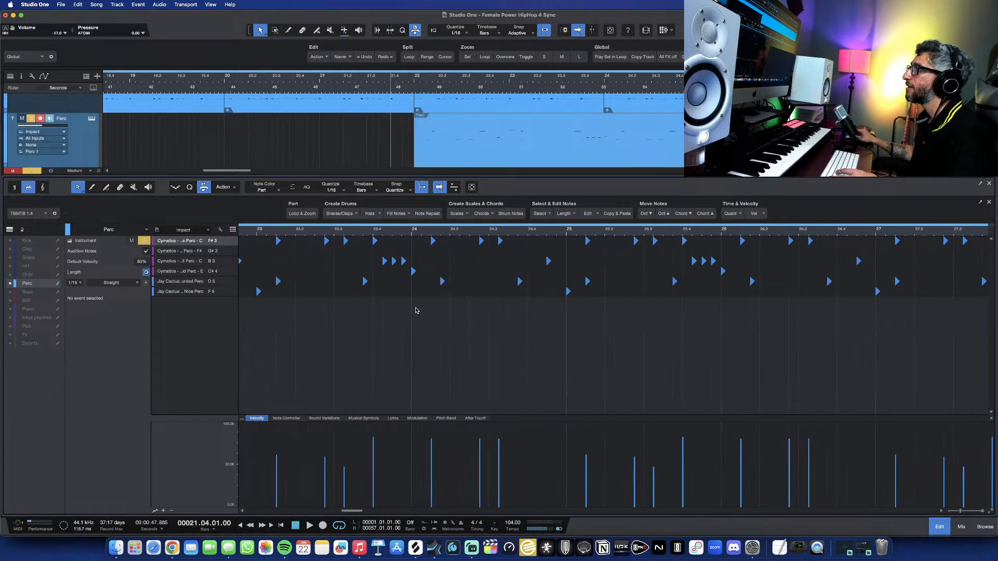
pyautogui.hscroll(-3, 415, 311)
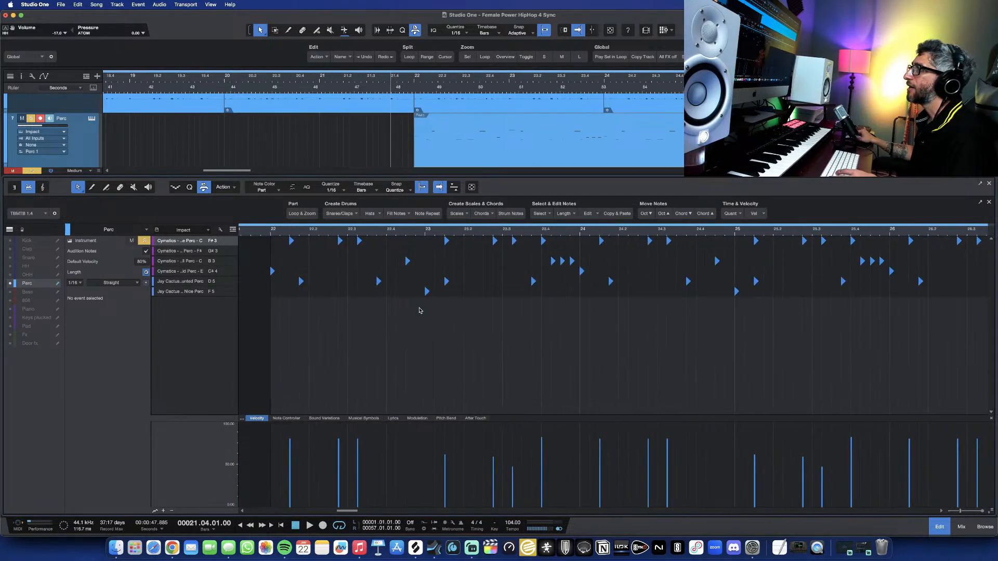
pyautogui.click(272, 235)
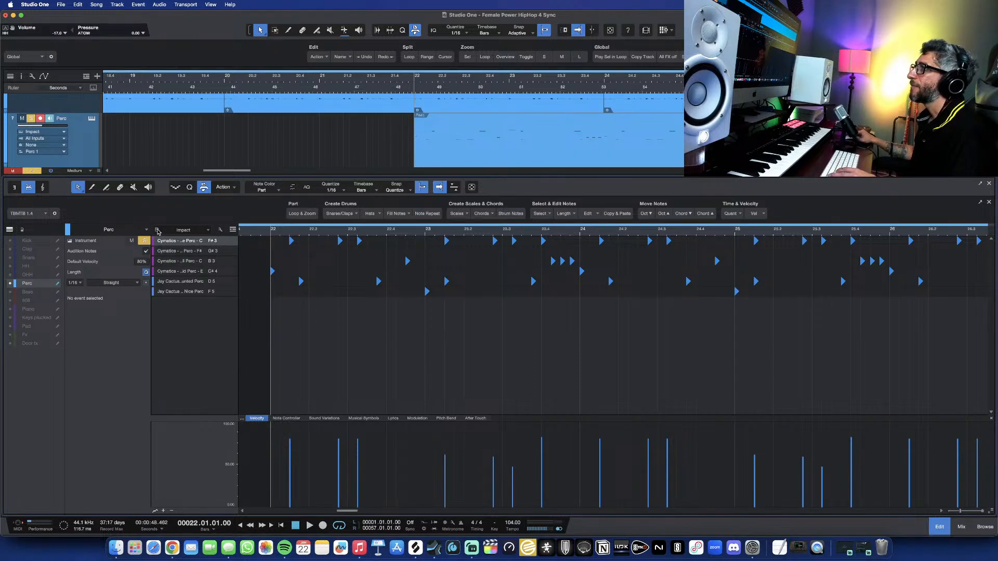
pyautogui.click(157, 230)
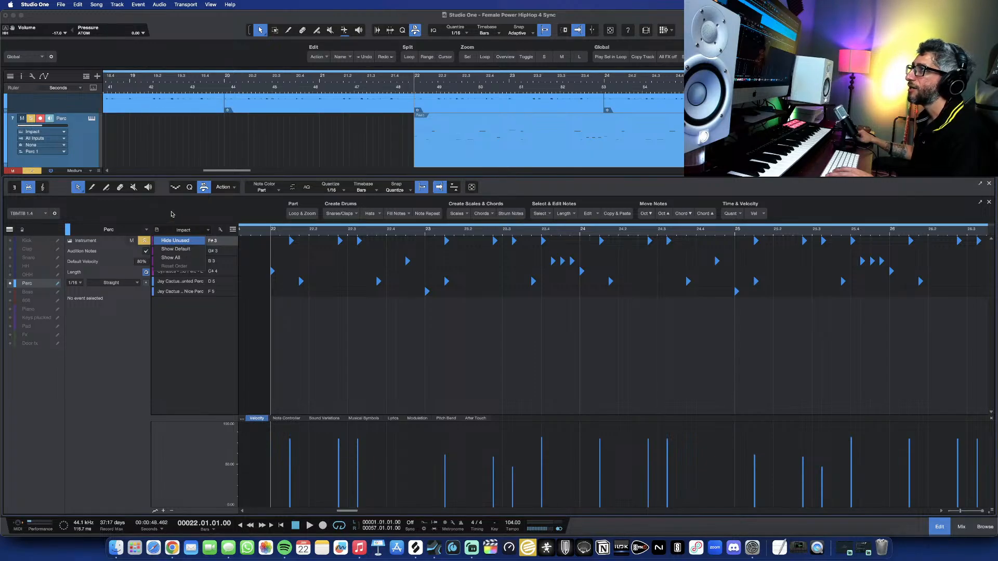
pyautogui.click(171, 214)
pyautogui.scroll(-1, 411, 326)
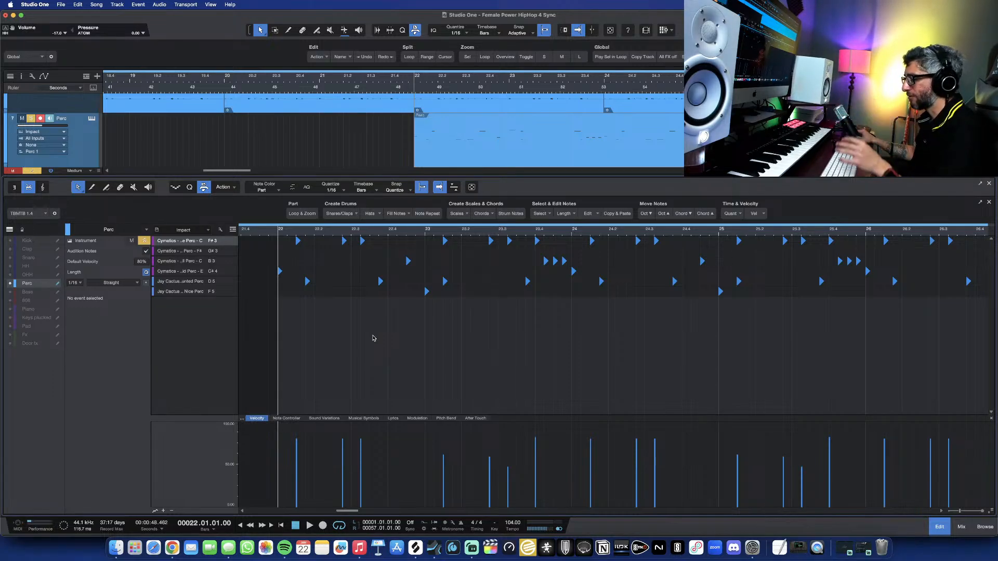
pyautogui.press('w')
pyautogui.hscroll(1, 387, 349)
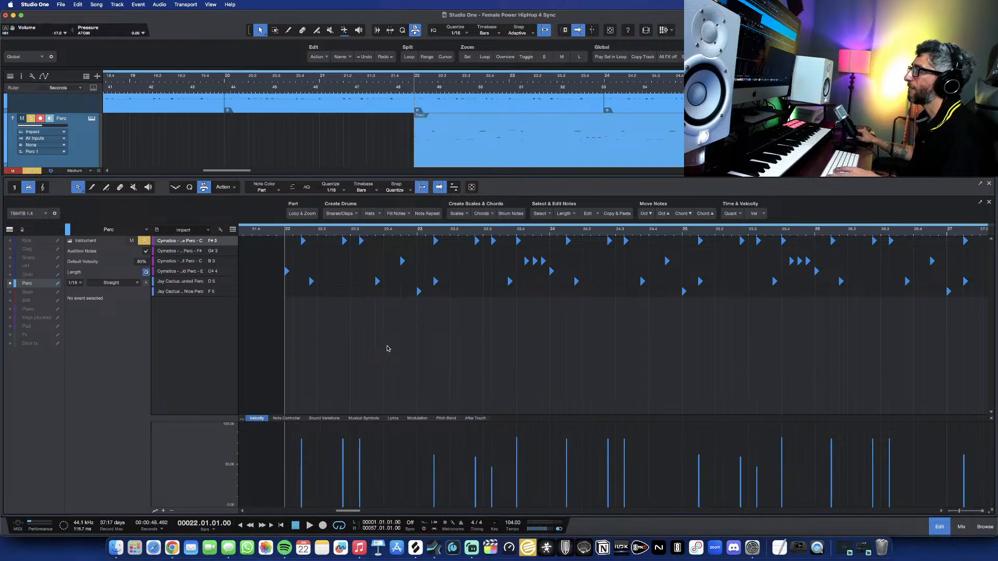
# Switch off the solo on the glass perc loop and play the Perc track alone from bar 22
pyautogui.scroll(3, 38, 125)
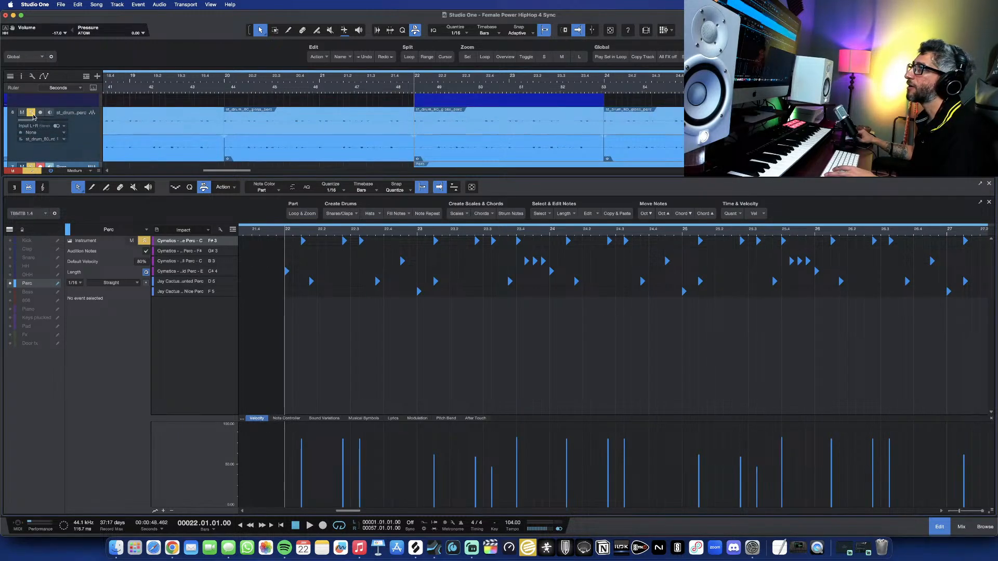
pyautogui.click(32, 113)
pyautogui.press('space')
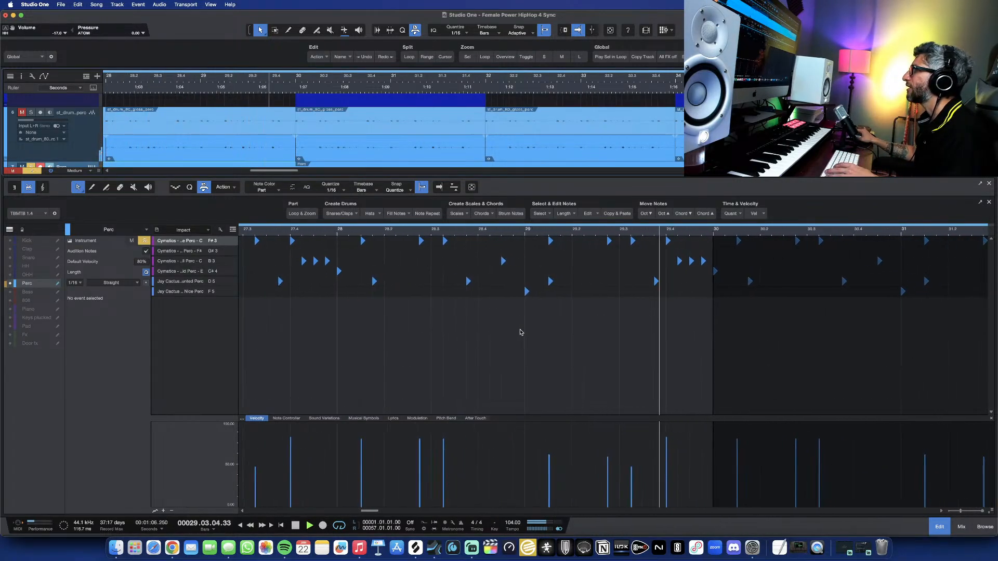
pyautogui.press('space')
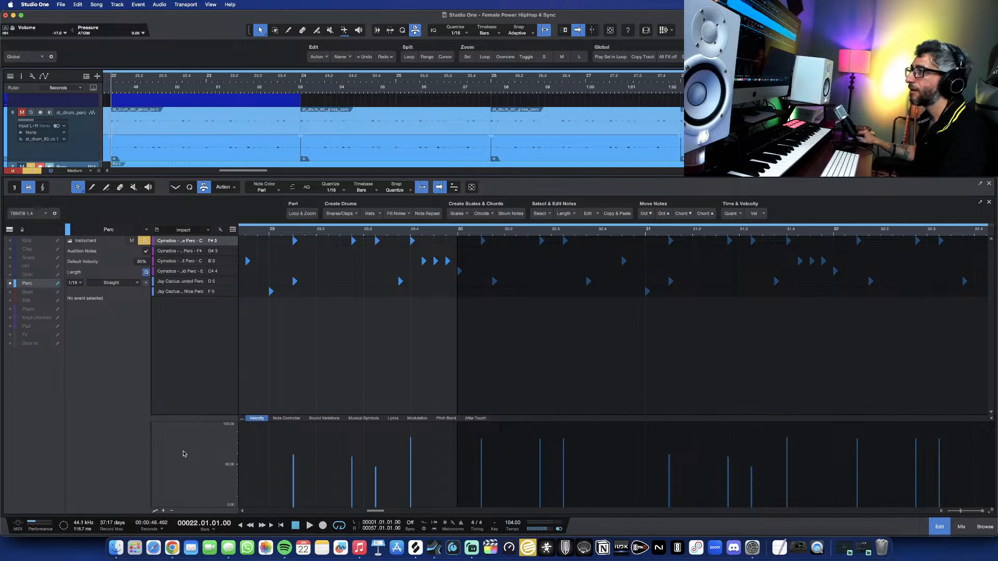
# Play the Perc part again from bar 22 while viewing Impact XT's pad banks B, D and C
pyautogui.press('F11')
pyautogui.press('space')
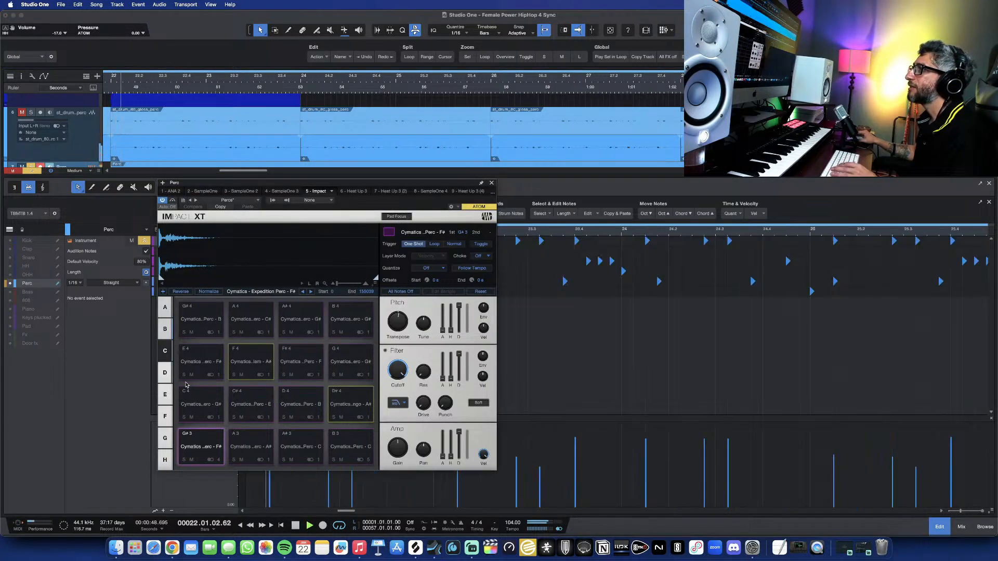
pyautogui.click(163, 329)
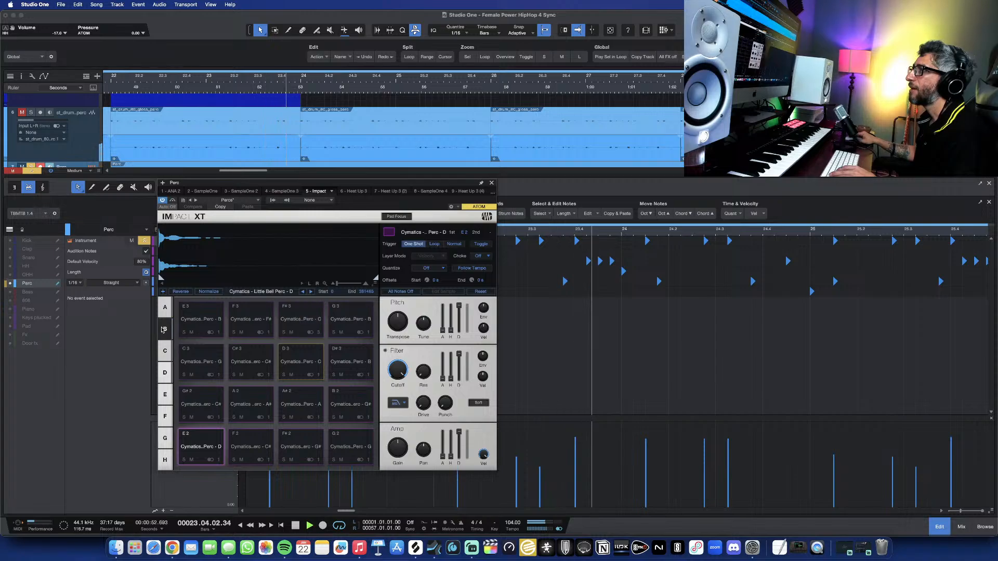
pyautogui.click(166, 372)
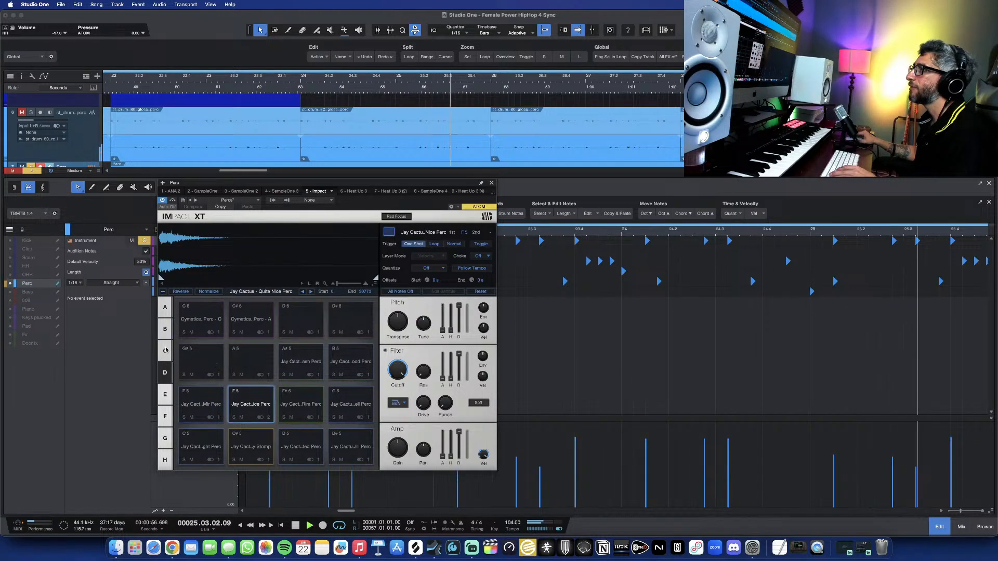
pyautogui.click(165, 351)
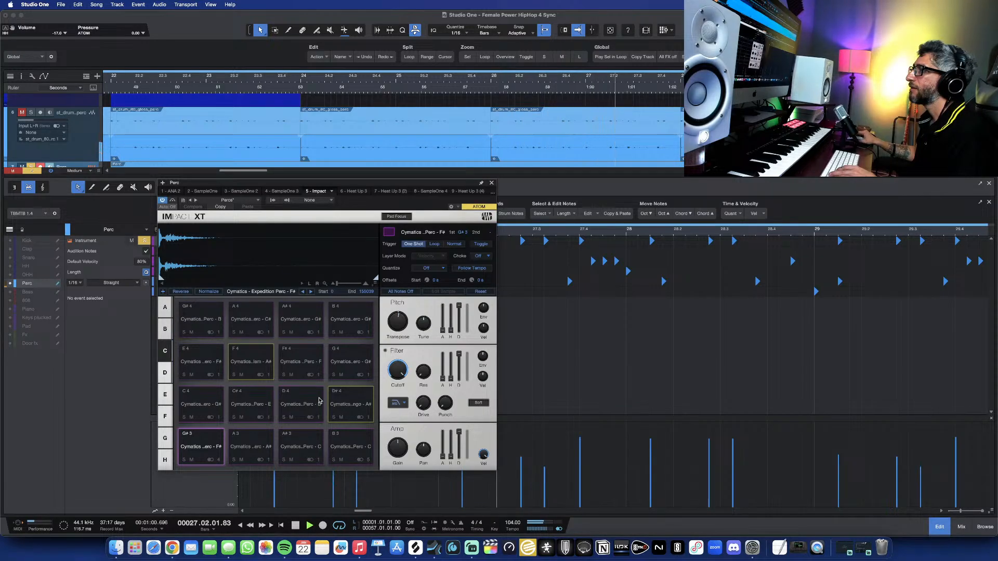
pyautogui.press('space')
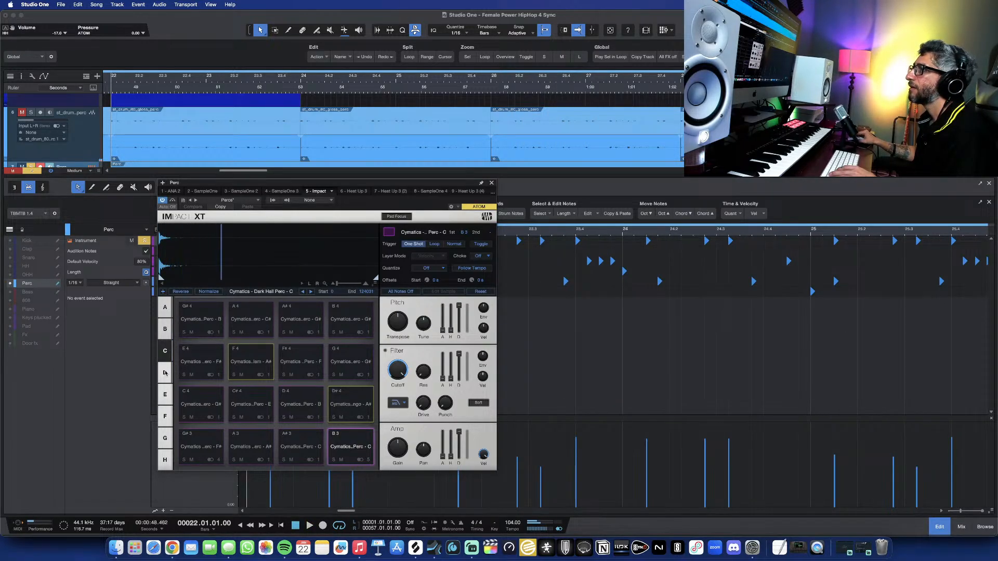
pyautogui.click(491, 183)
# Look over the Perc notes around bars 22 to 28, and view the percussion channels in the mixer
pyautogui.scroll(-4, 557, 297)
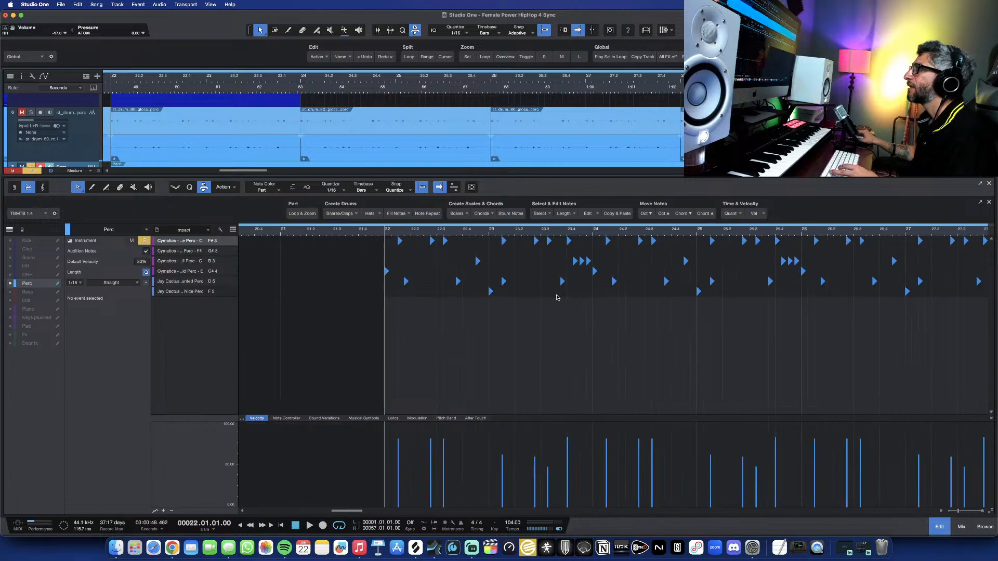
pyautogui.hscroll(3, 627, 337)
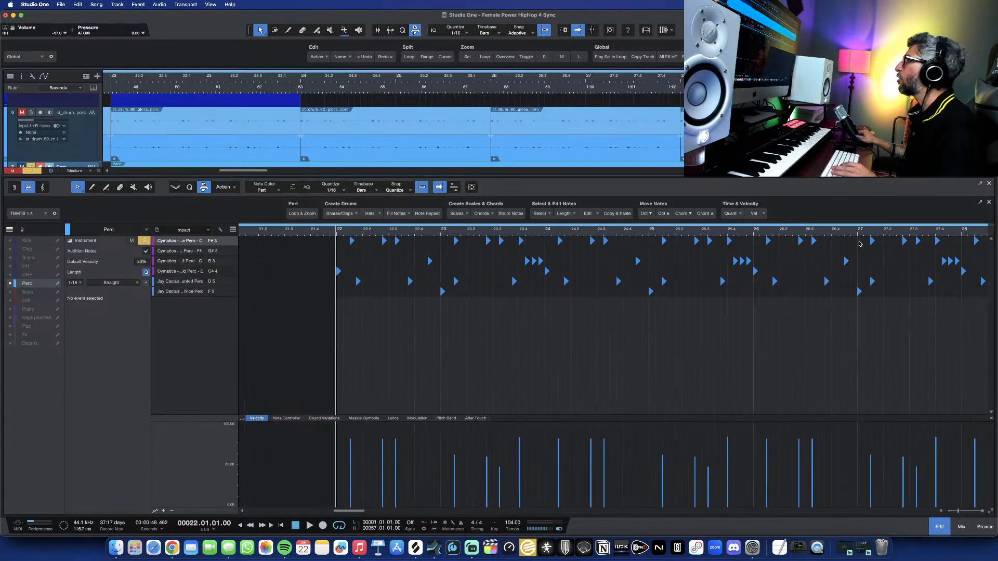
pyautogui.click(988, 184)
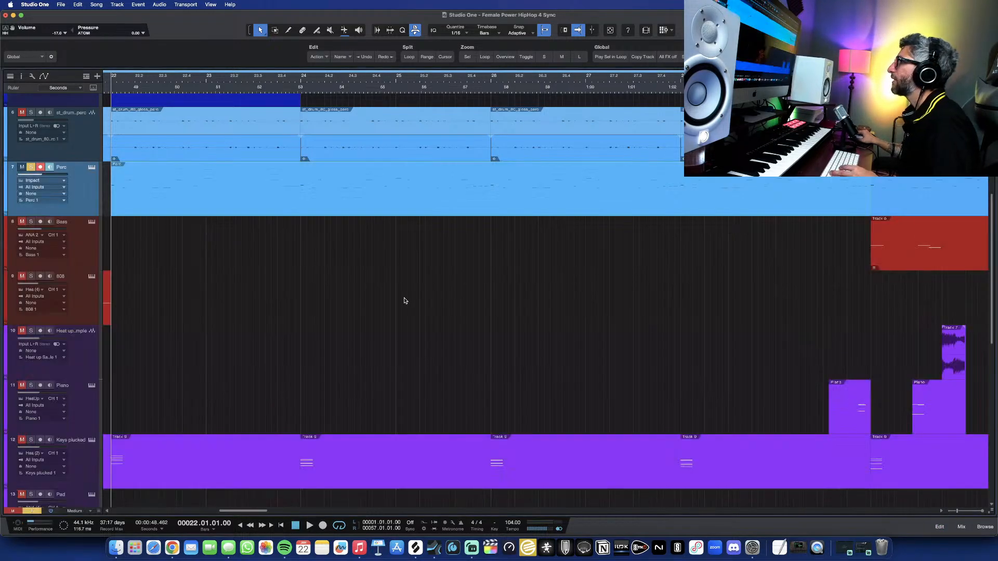
pyautogui.scroll(-3, 426, 348)
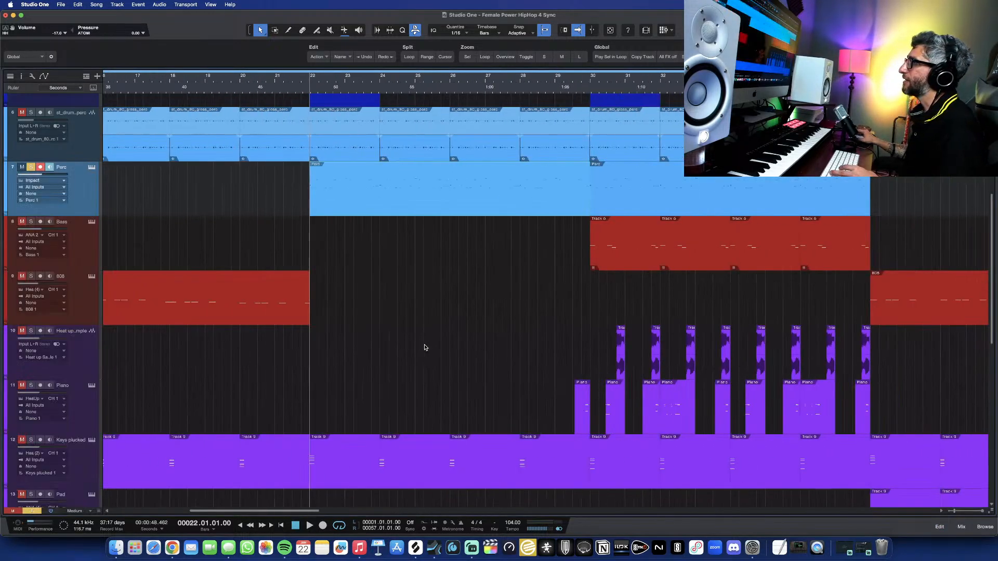
pyautogui.click(961, 527)
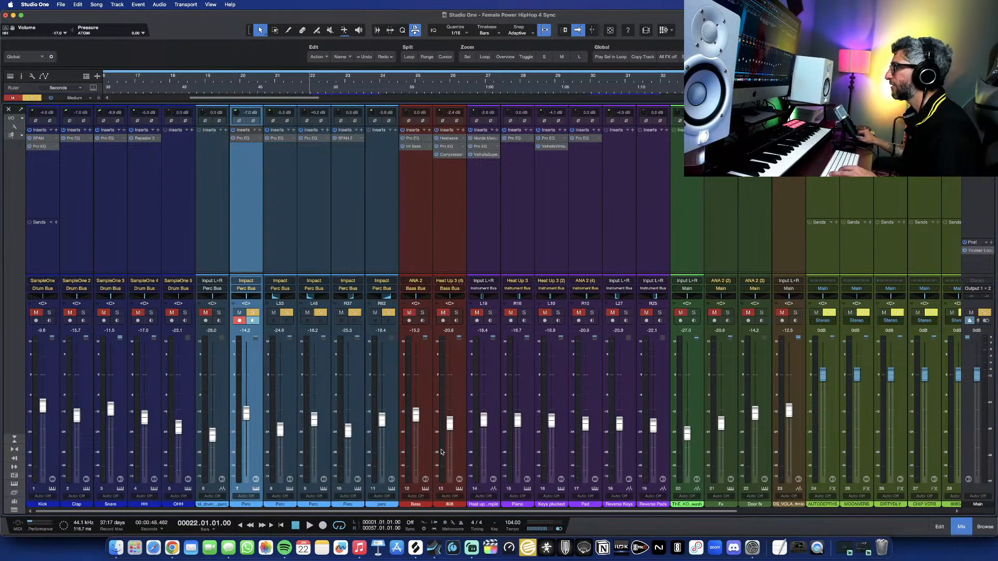
pyautogui.click(961, 527)
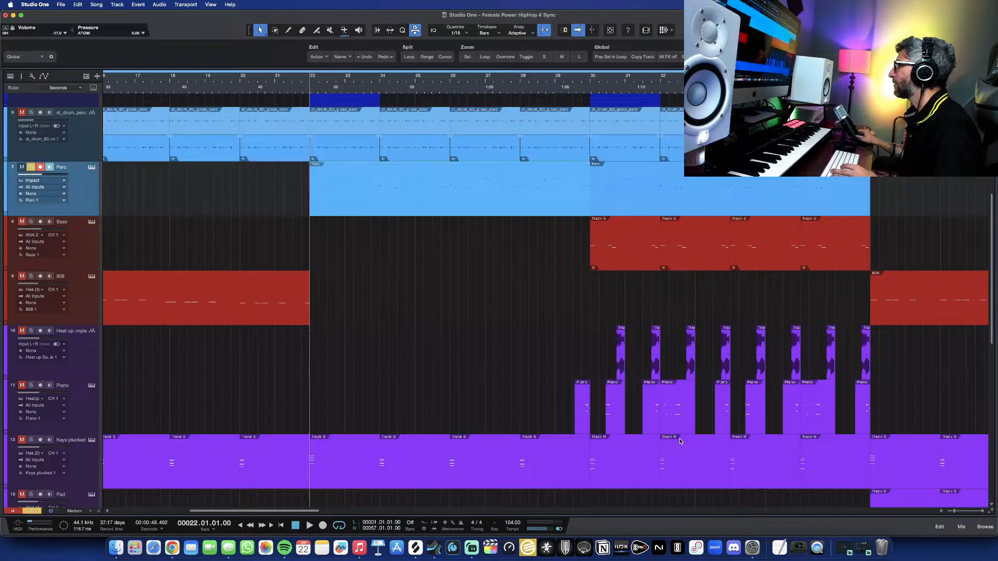
# Solo the kick, clap, snare, hi-hats and glass perc loop along with Perc and play them from bar 22
pyautogui.scroll(-5, 647, 430)
pyautogui.scroll(5, 462, 379)
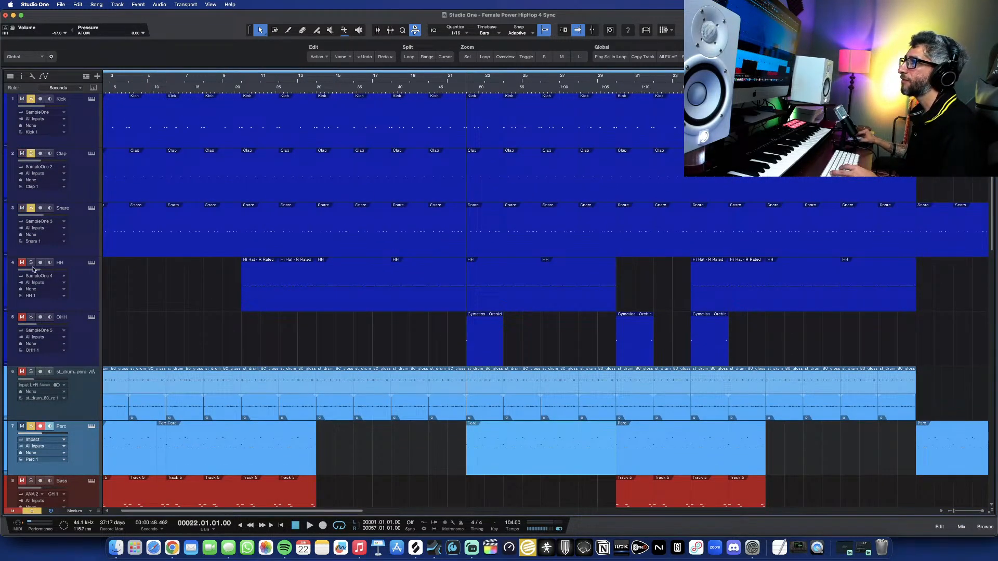
pyautogui.moveTo(32, 263); pyautogui.dragTo(31, 359)
pyautogui.scroll(-4, 116, 335)
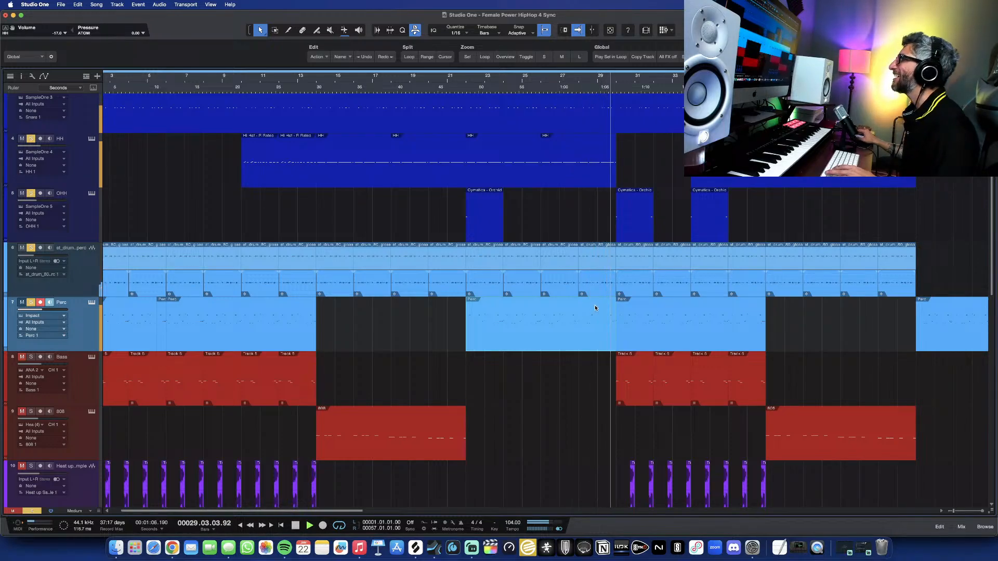
pyautogui.press('space')
# Reduce the track heights to Tiny and switch off the solo on all drum and percussion tracks
pyautogui.hotkey('shift', 'w')
pyautogui.hotkey('shift', 'w')
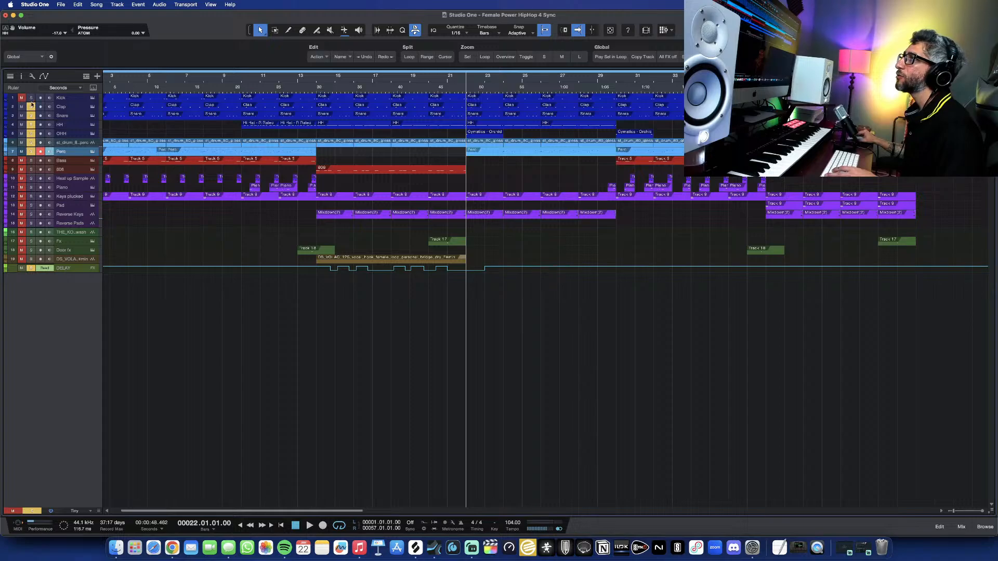
pyautogui.moveTo(31, 104); pyautogui.dragTo(33, 151)
pyautogui.hscroll(-3, 188, 131)
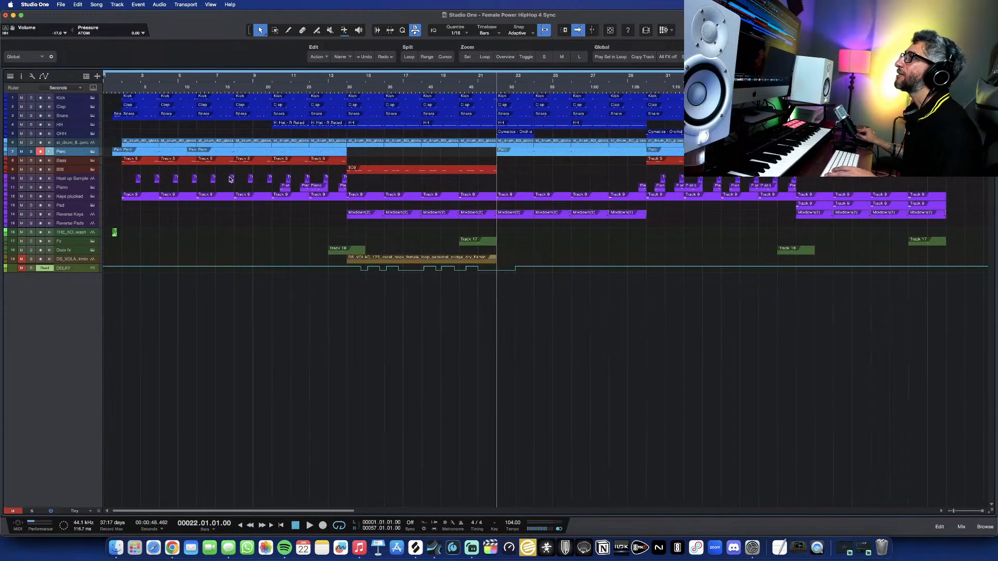
# Solo the Bass track, play it from bar 2 and view its ANA 2 synth
pyautogui.click(119, 80)
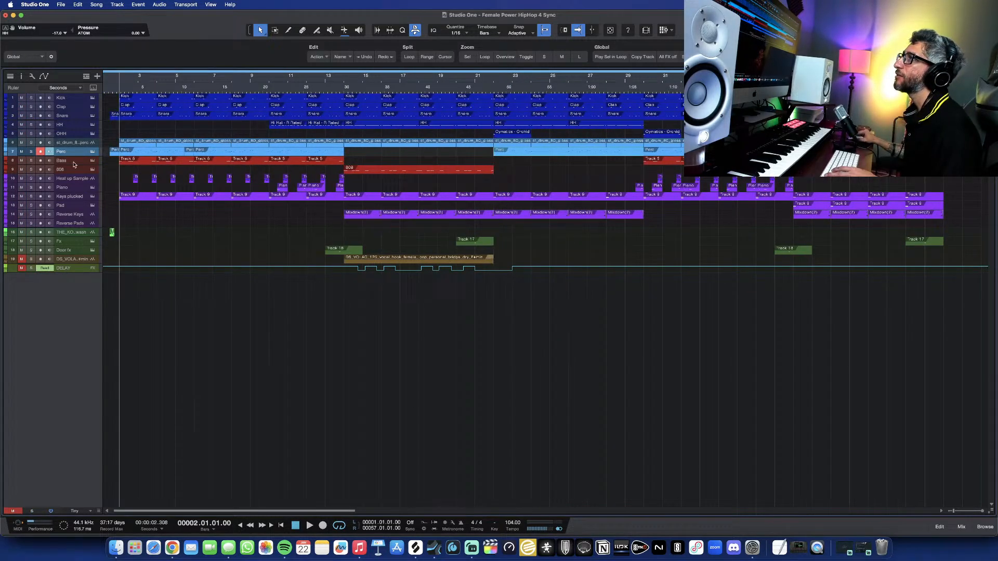
pyautogui.click(32, 162)
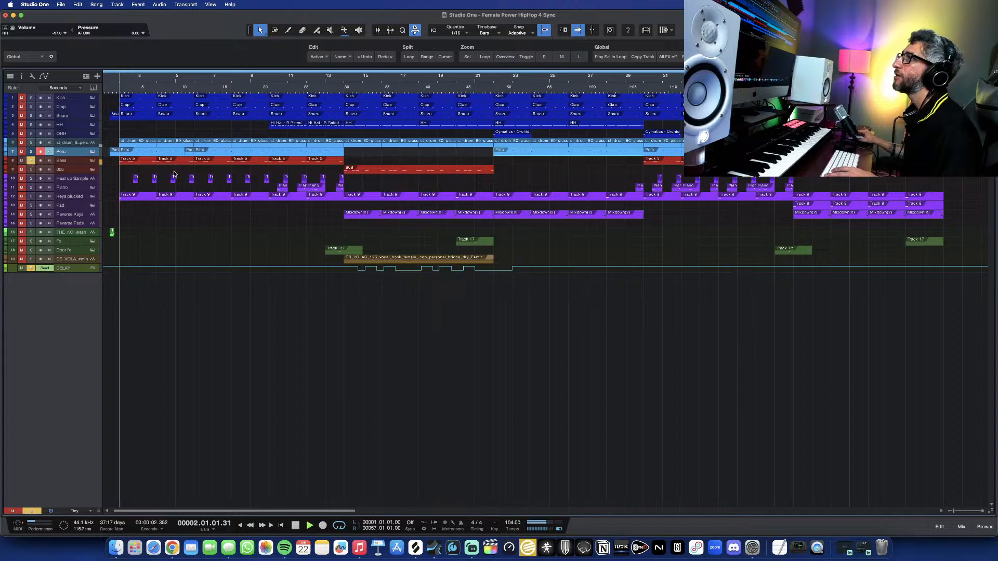
pyautogui.click(92, 161)
pyautogui.moveTo(403, 195); pyautogui.dragTo(493, 148)
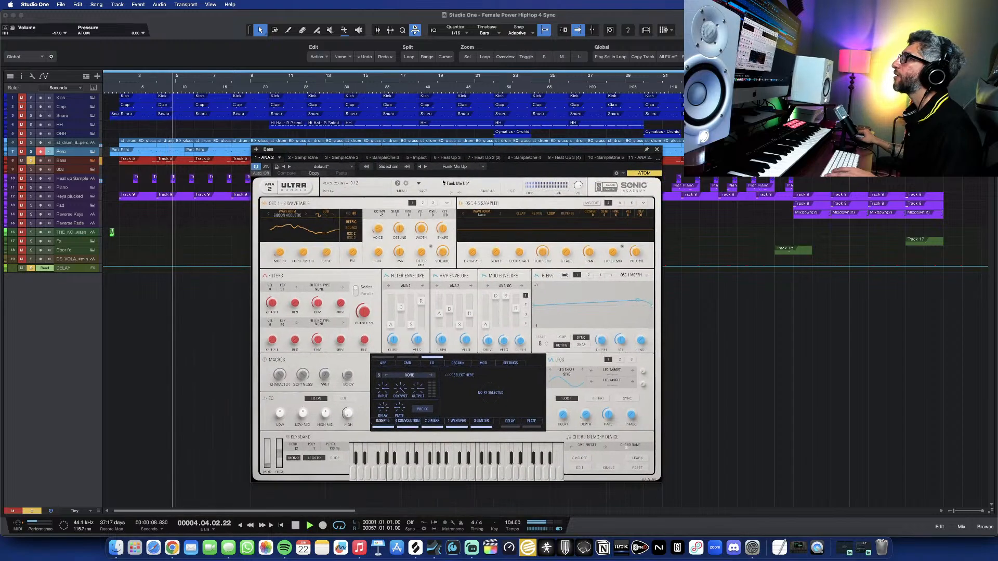
pyautogui.click(656, 151)
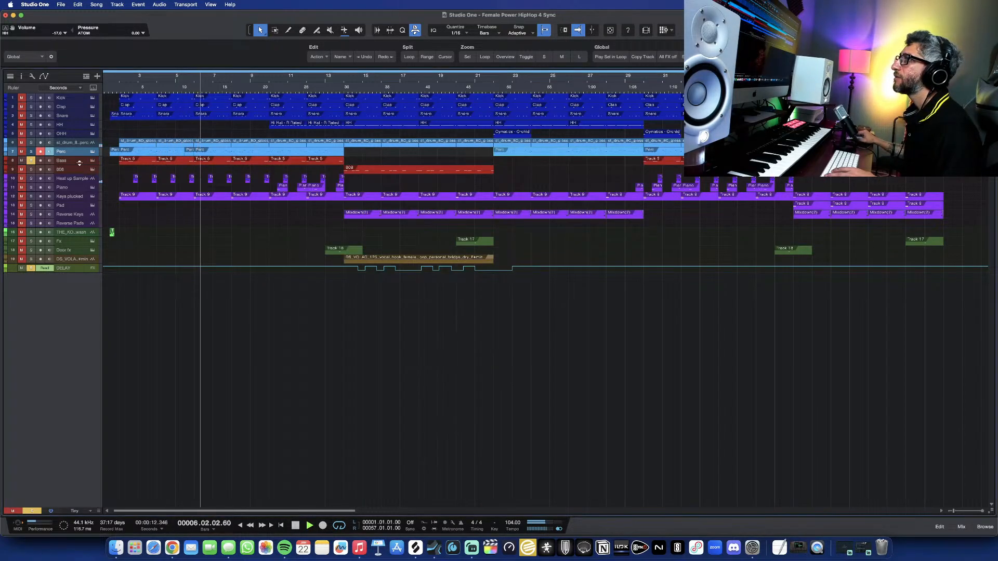
# Make the Bass track taller and examine its notes from bar 8 in the piano roll during playback
pyautogui.moveTo(79, 163); pyautogui.dragTo(83, 173)
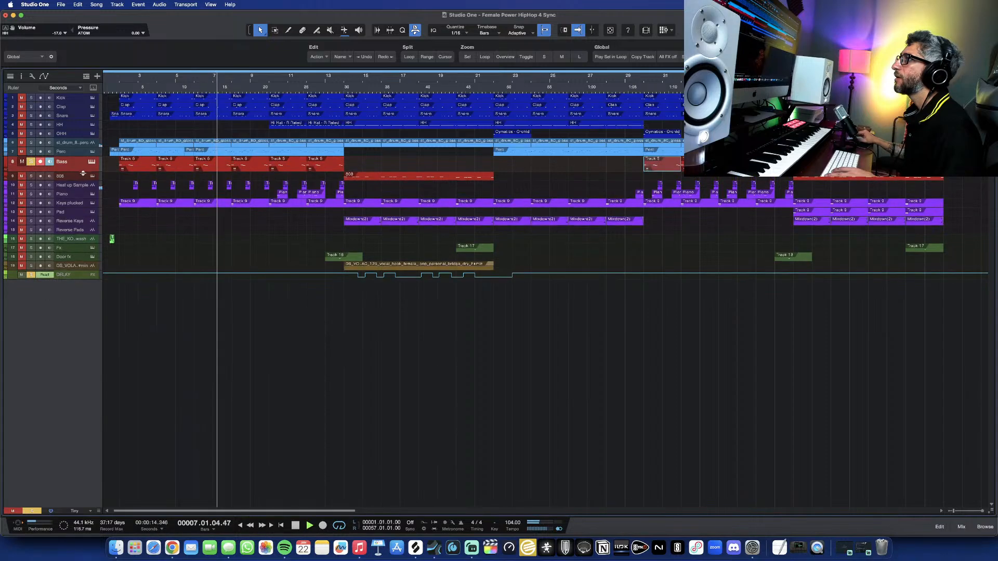
pyautogui.doubleClick(251, 164)
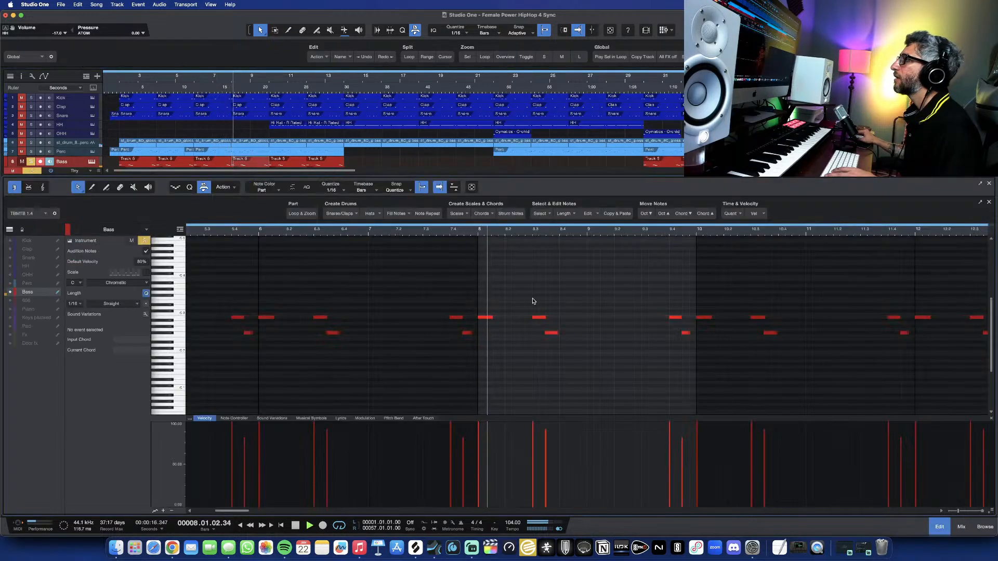
pyautogui.hscroll(1, 646, 338)
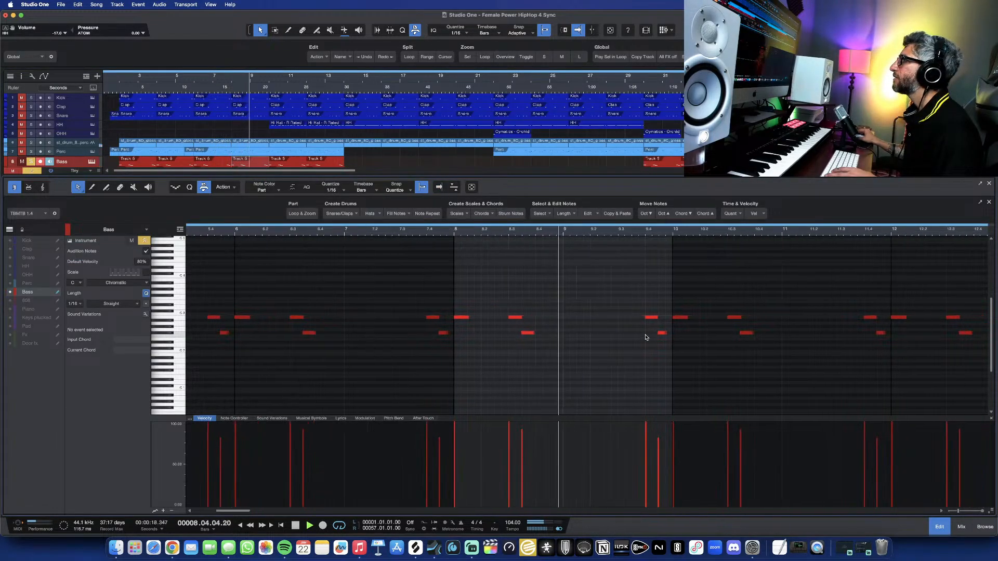
pyautogui.hscroll(7, 645, 336)
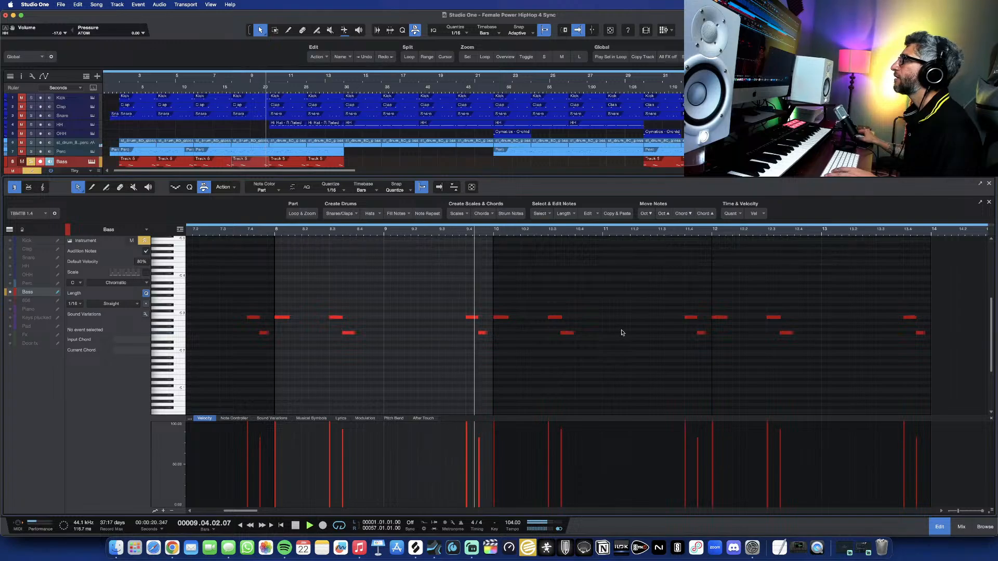
pyautogui.press('space')
pyautogui.click(989, 185)
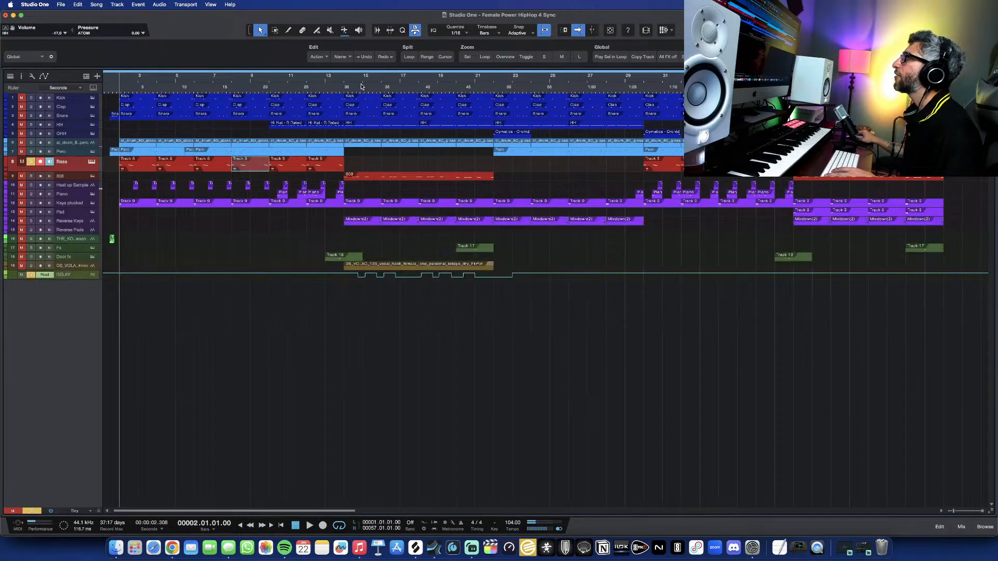
# Solo the 808 track, set the playback position to bar 14 and view its Heat Up 3 instrument
pyautogui.click(344, 82)
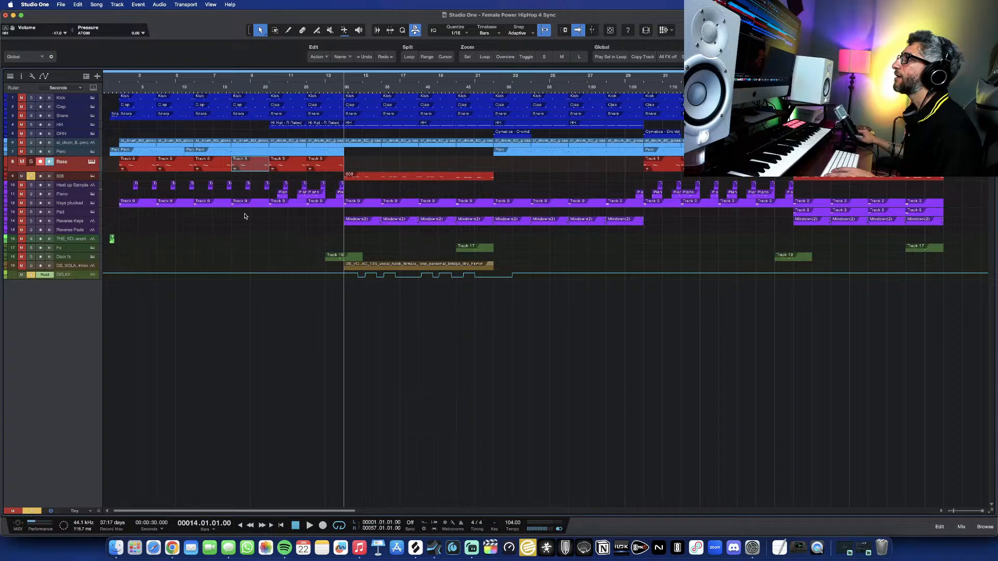
pyautogui.click(92, 177)
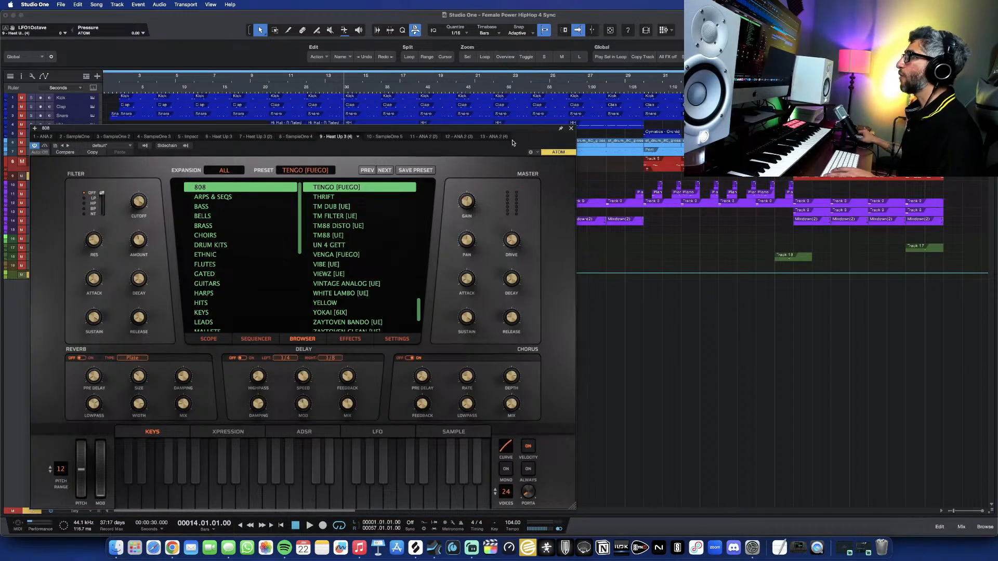
pyautogui.moveTo(513, 131); pyautogui.dragTo(708, 104)
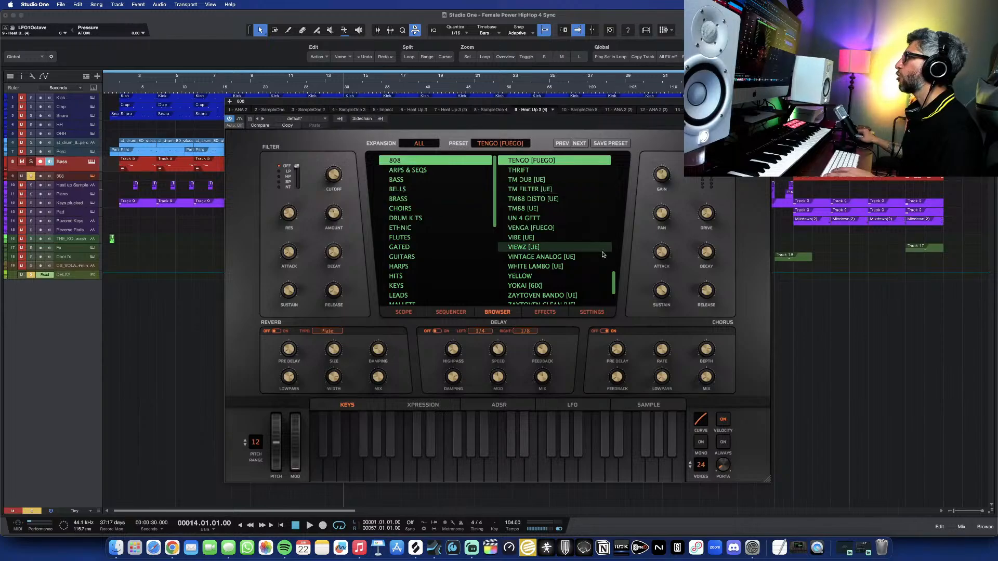
pyautogui.click(766, 101)
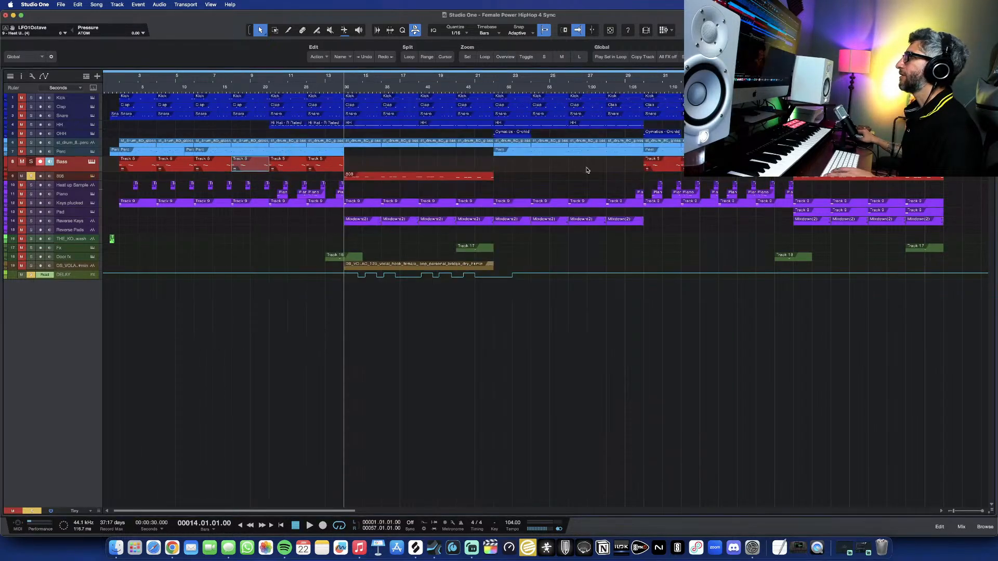
# Play the 808 part from bar 14 and examine its notes in the piano roll
pyautogui.press('space')
pyautogui.doubleClick(377, 176)
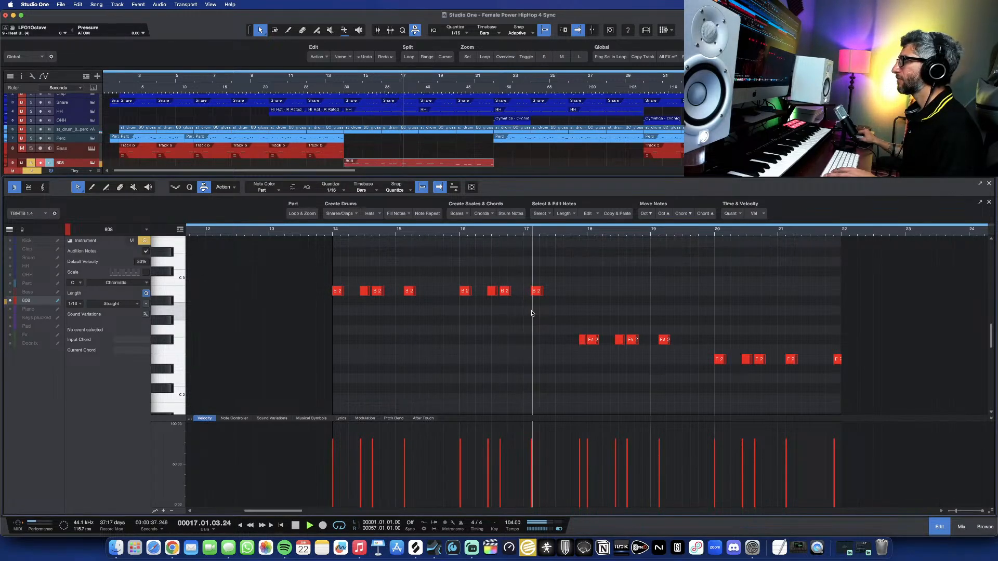
pyautogui.click(989, 184)
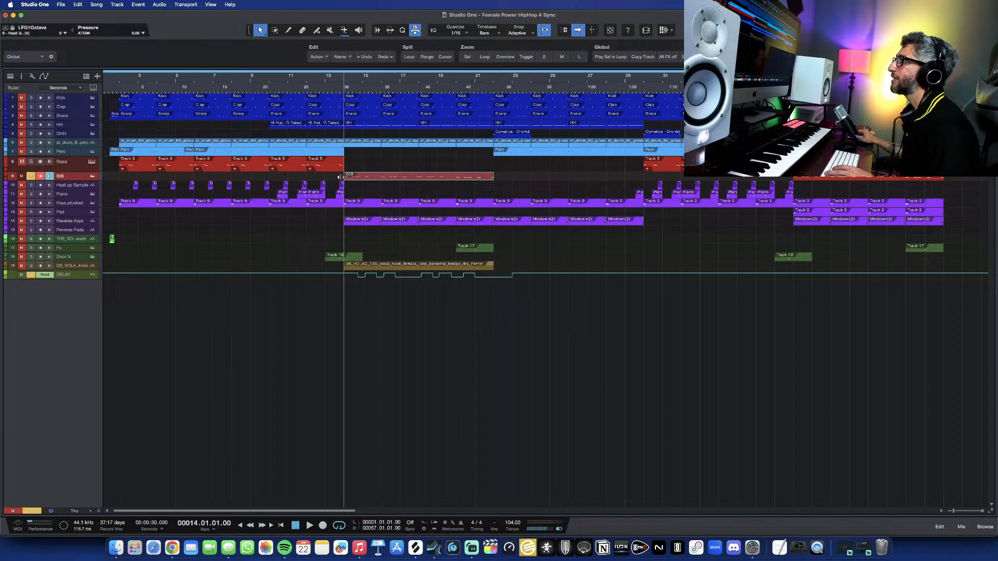
# Solo the Kick along with the 808, play them from bar 14 and switch both solos off
pyautogui.click(31, 98)
pyautogui.press('space')
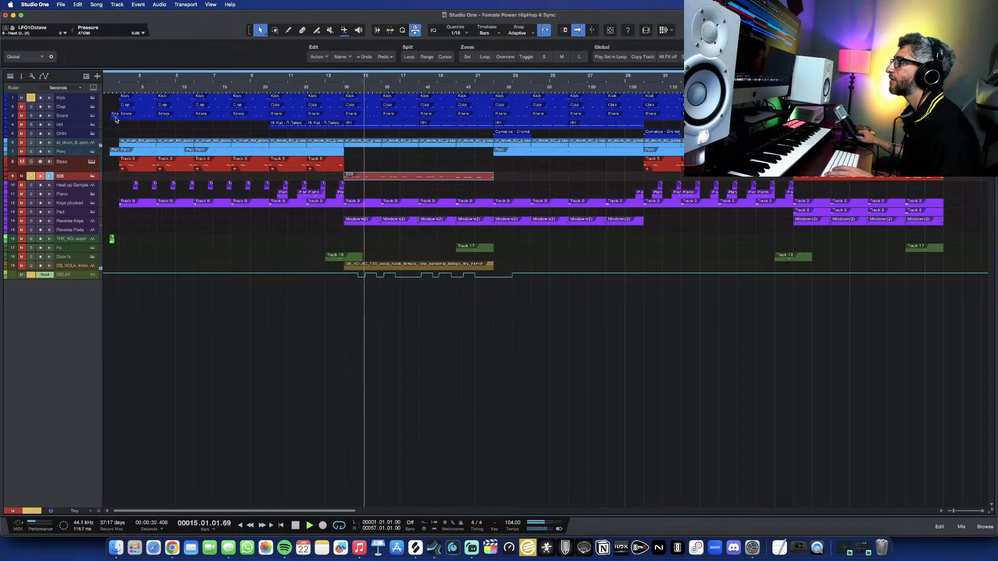
pyautogui.press('space')
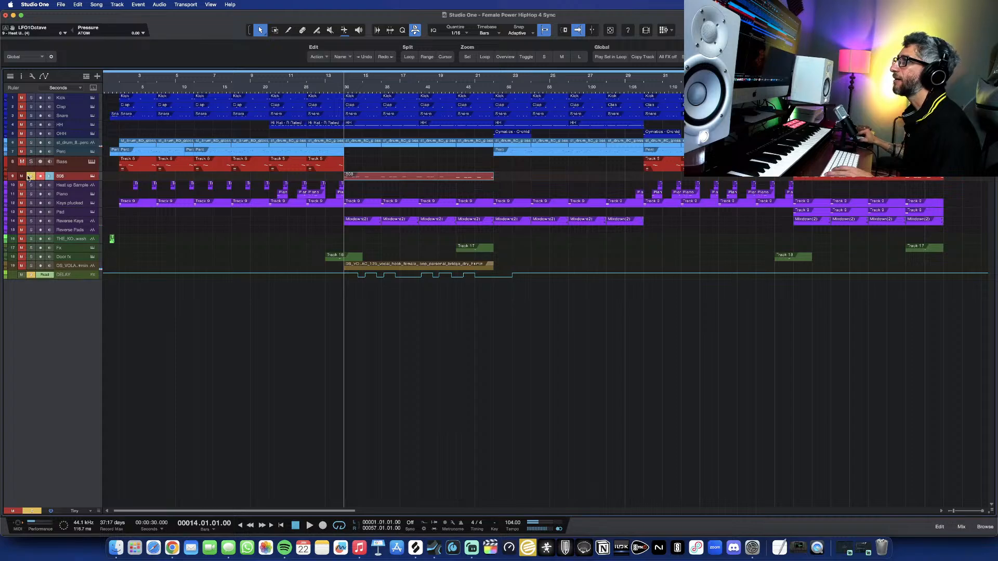
pyautogui.click(29, 176)
# Enlarge the track heights to Normal, solo all tracks from Kick through 808 and play them from bar 14
pyautogui.scroll(4, 308, 177)
pyautogui.scroll(5, 308, 177)
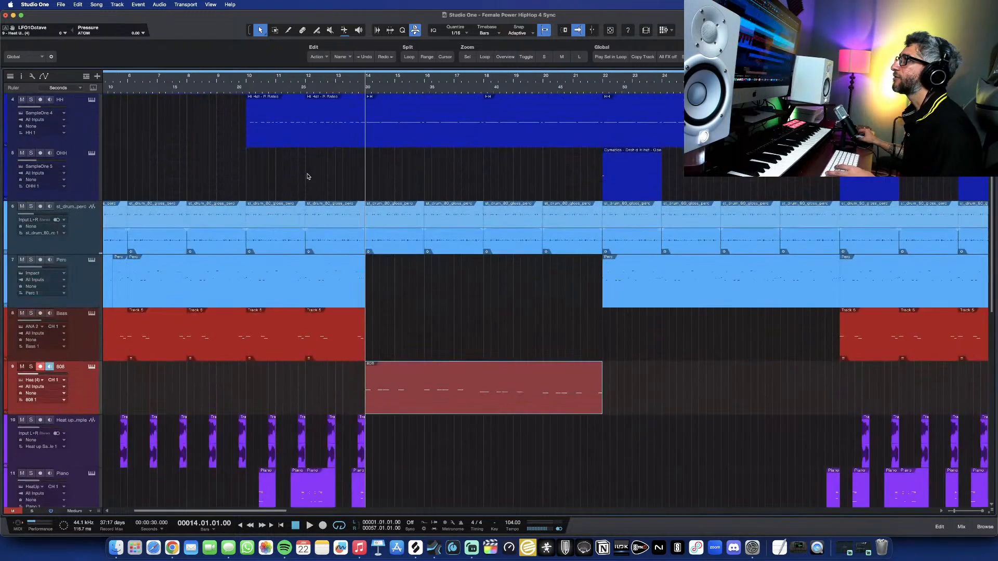
pyautogui.scroll(-3, 307, 176)
pyautogui.scroll(-1, 308, 177)
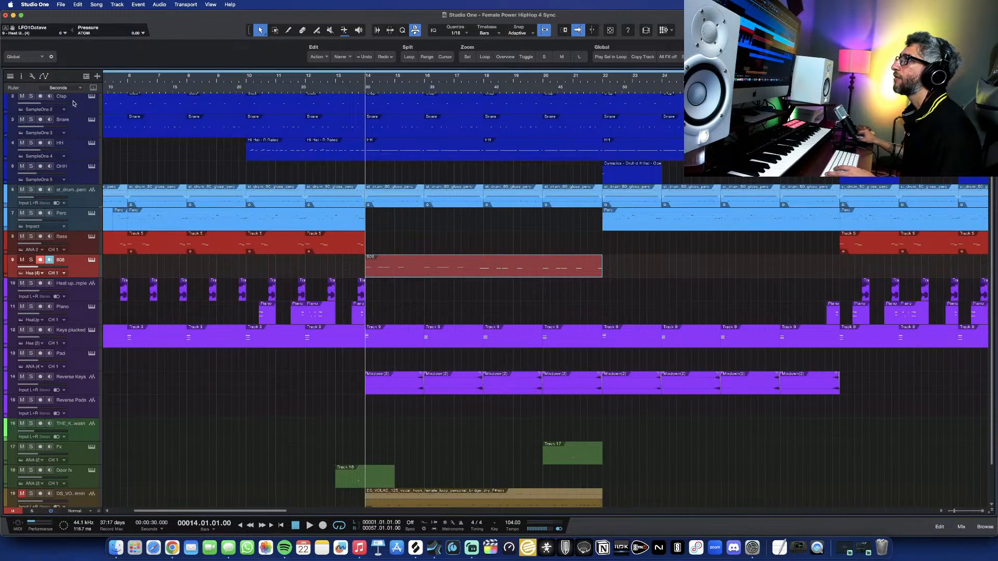
pyautogui.scroll(1, 67, 104)
pyautogui.moveTo(31, 101); pyautogui.dragTo(39, 278)
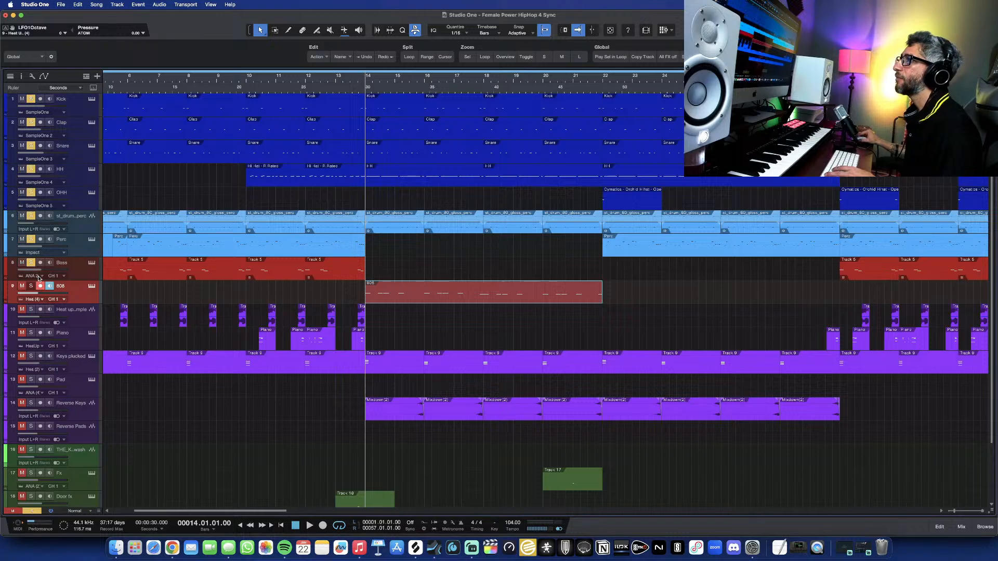
pyautogui.press('space')
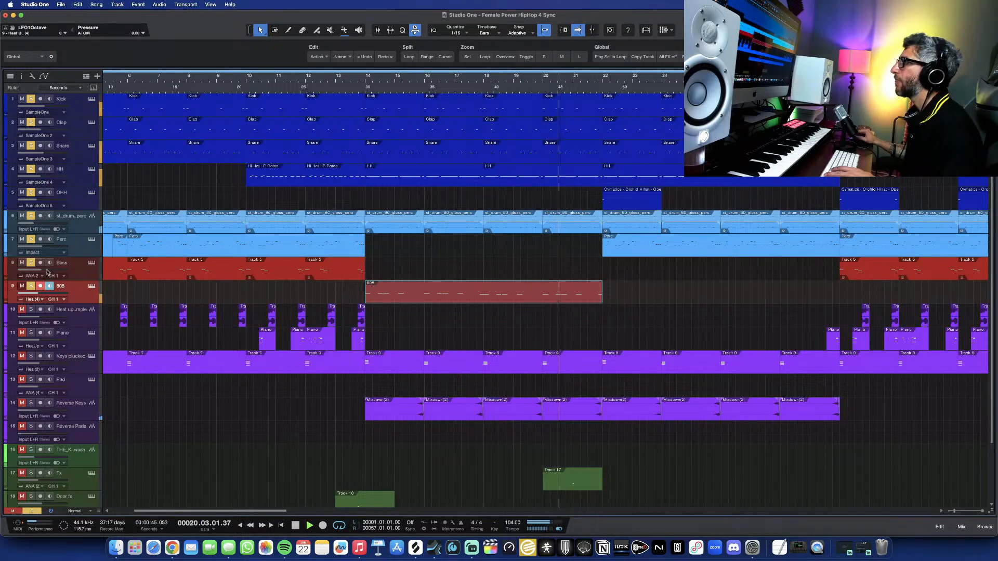
pyautogui.scroll(-3, 46, 273)
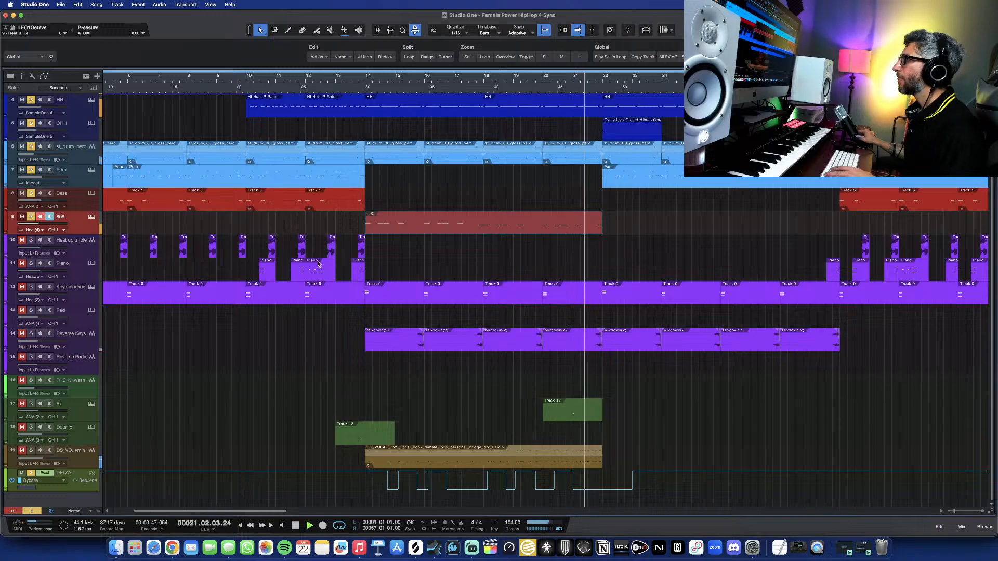
pyautogui.press('space')
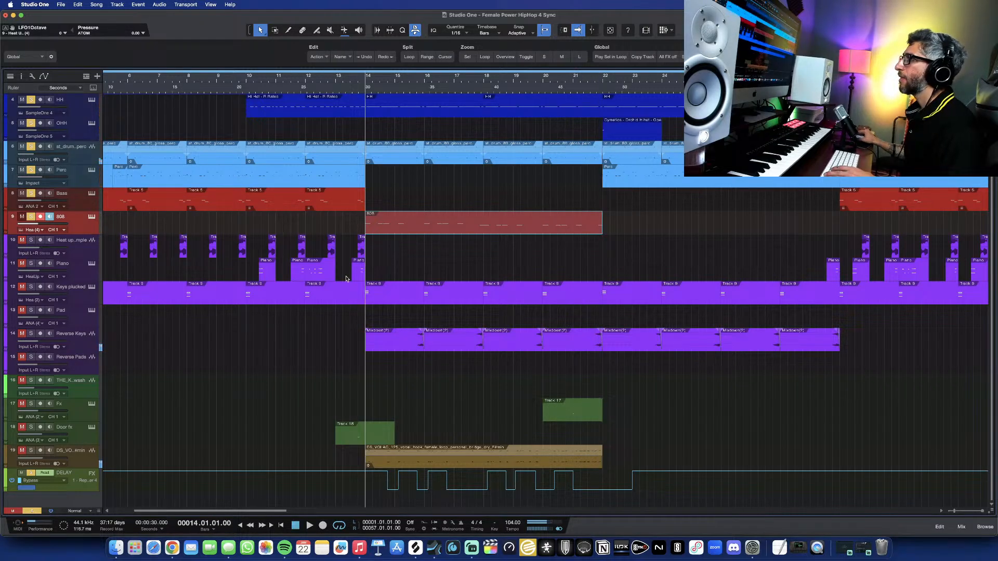
# Return the playback position to bar 2 and solo the Heat up Sample track instead of the Kick through 808 tracks
pyautogui.hscroll(-5, 181, 274)
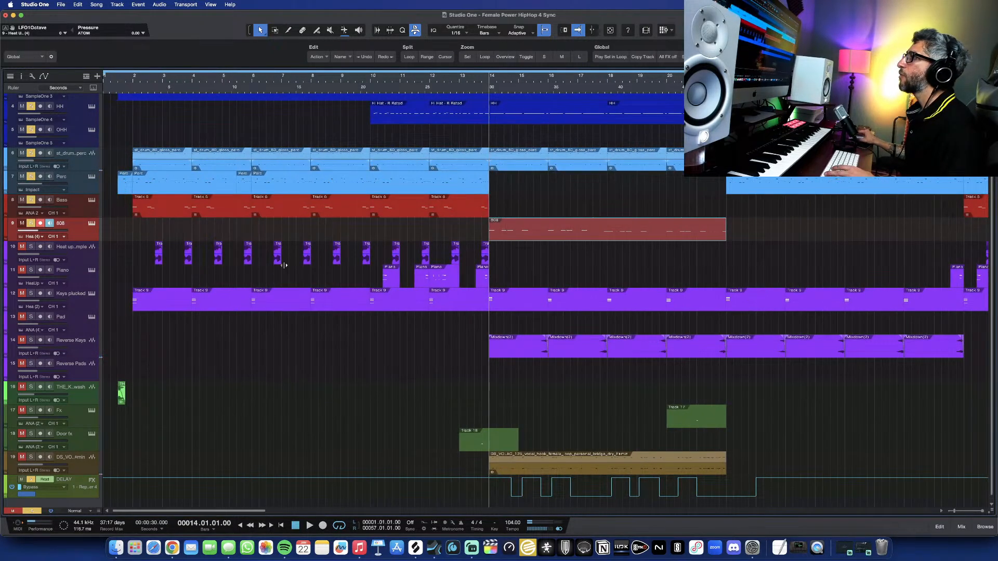
pyautogui.click(134, 81)
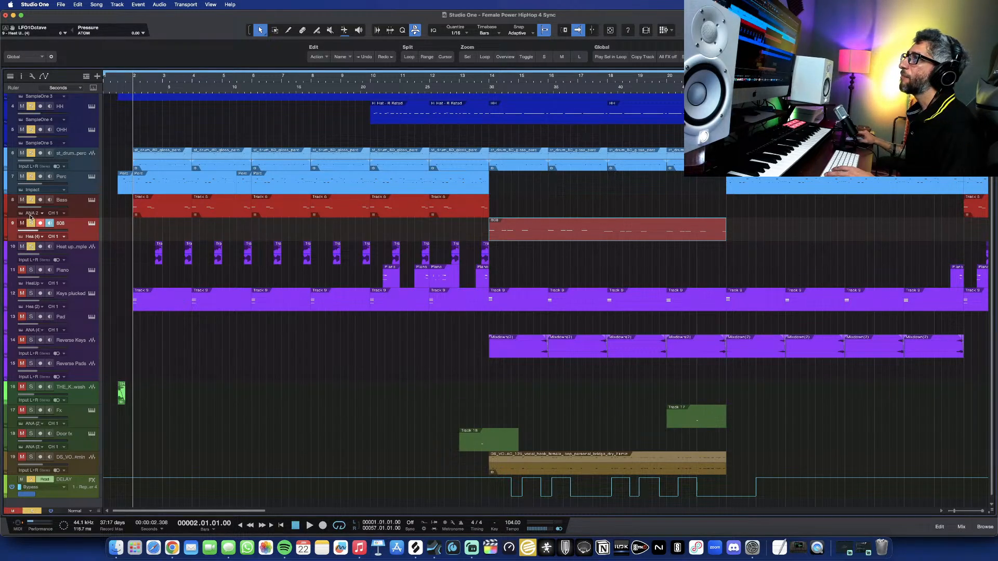
pyautogui.scroll(3, 30, 218)
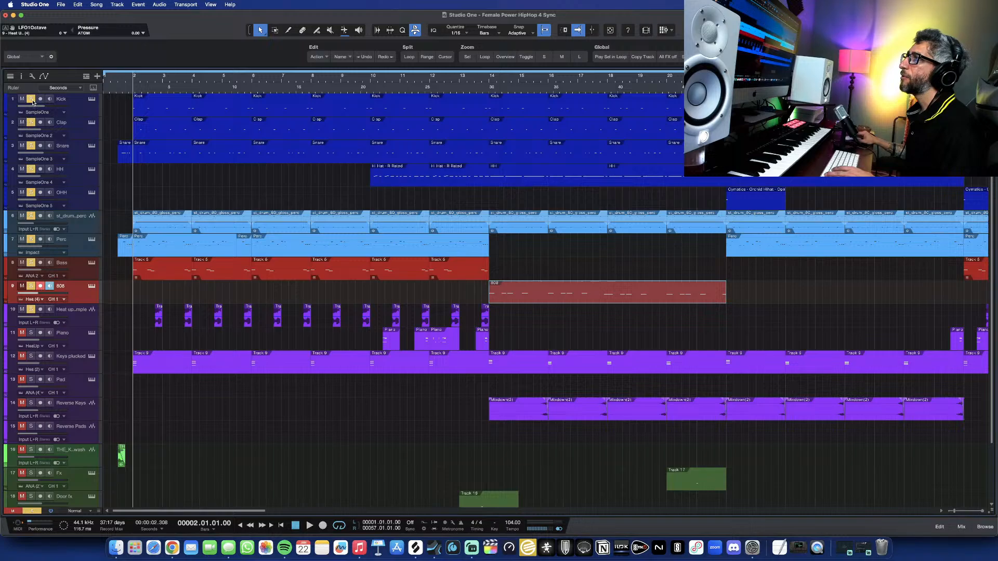
pyautogui.moveTo(32, 101); pyautogui.dragTo(31, 286)
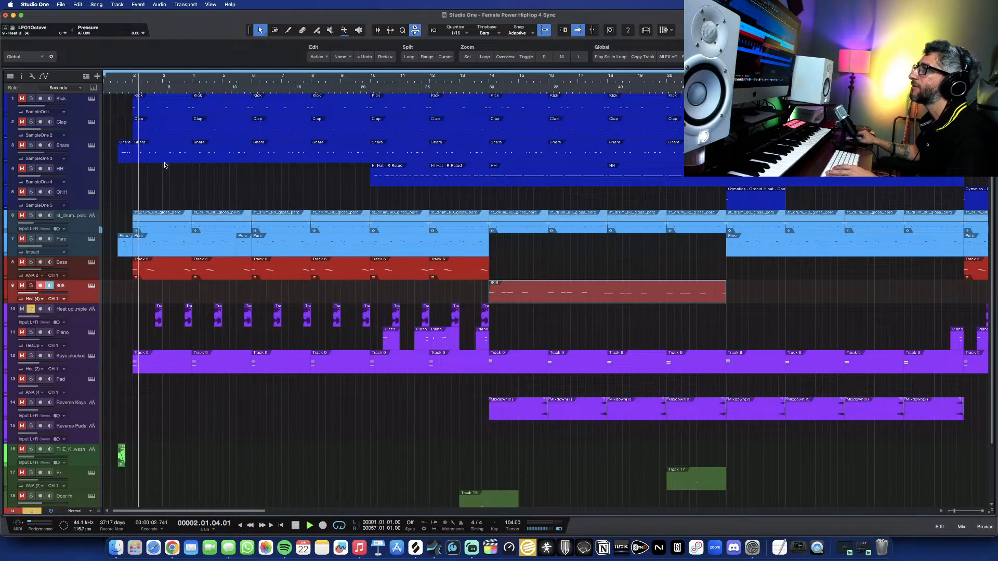
# Switch to the Listen tool and audition the first Heat up Sample clip
pyautogui.click(148, 80)
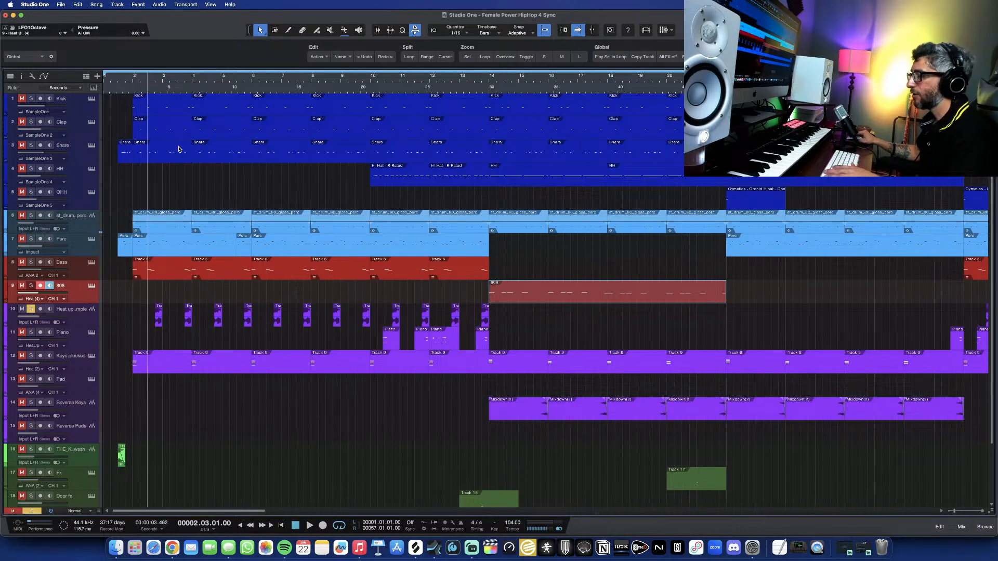
pyautogui.press('5')
pyautogui.press('6')
pyautogui.press('7')
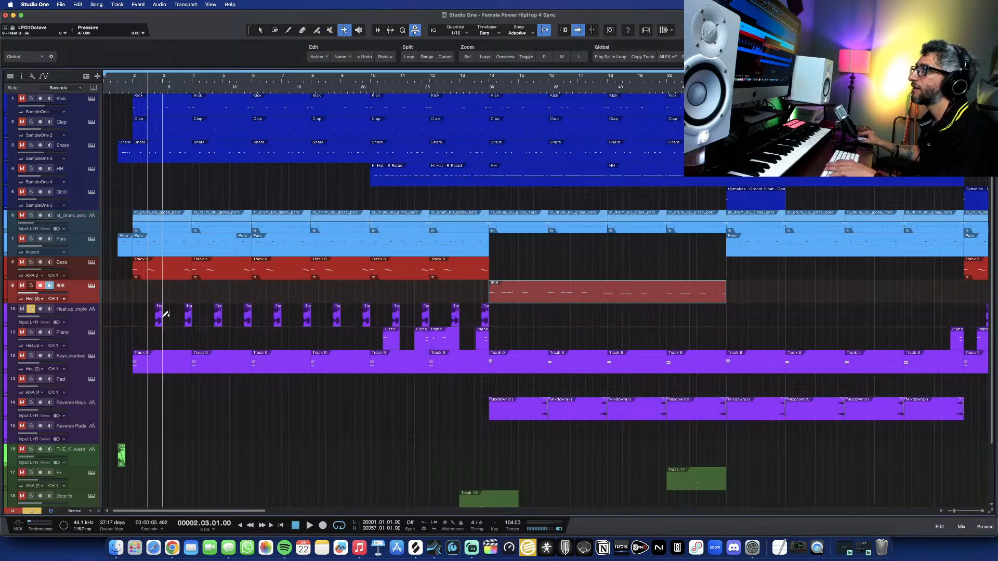
pyautogui.press('8')
pyautogui.click(157, 321)
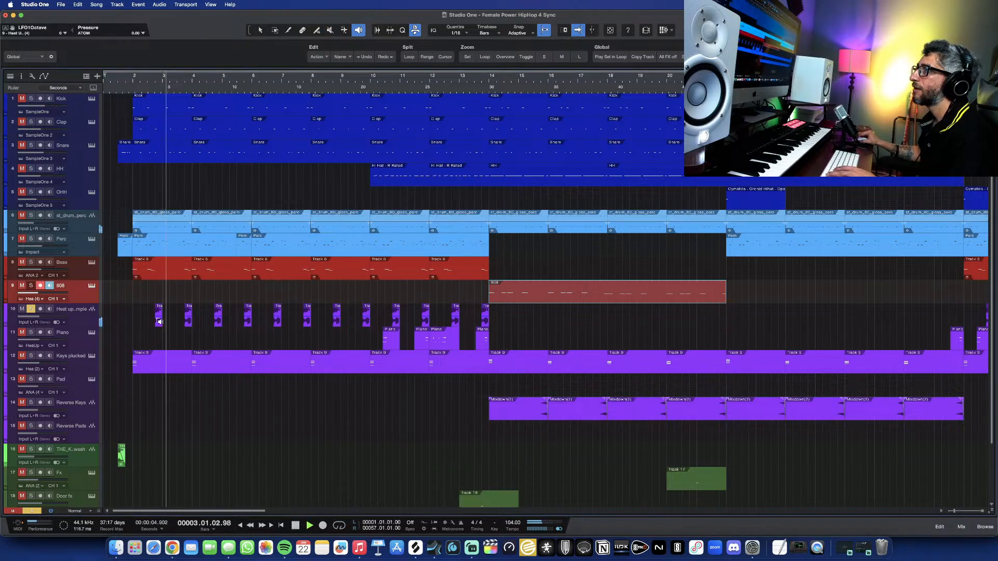
pyautogui.click(159, 322)
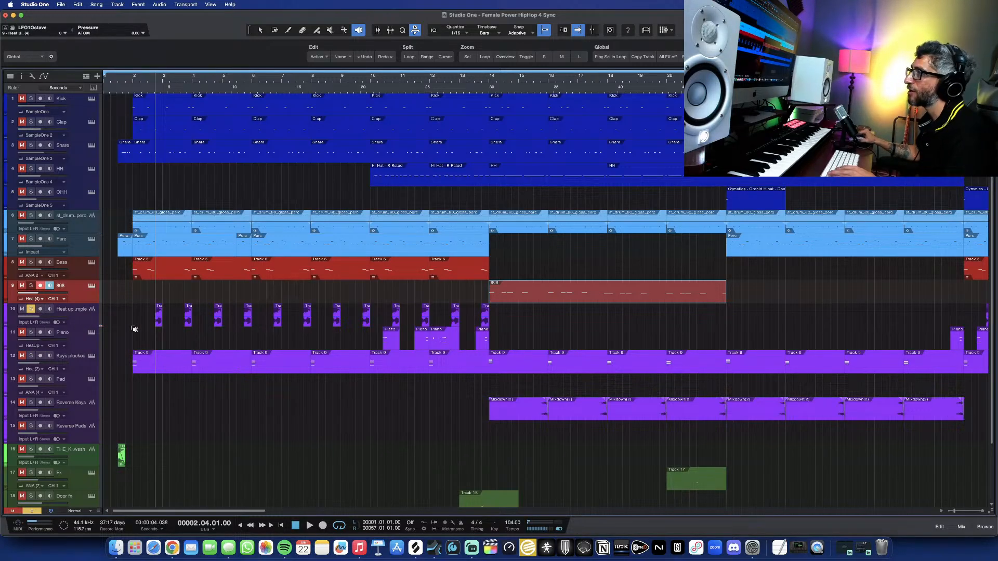
# Set the playback position to the last beat of bar 1, just before the main drums start
pyautogui.scroll(6, 152, 323)
pyautogui.scroll(-4, 154, 325)
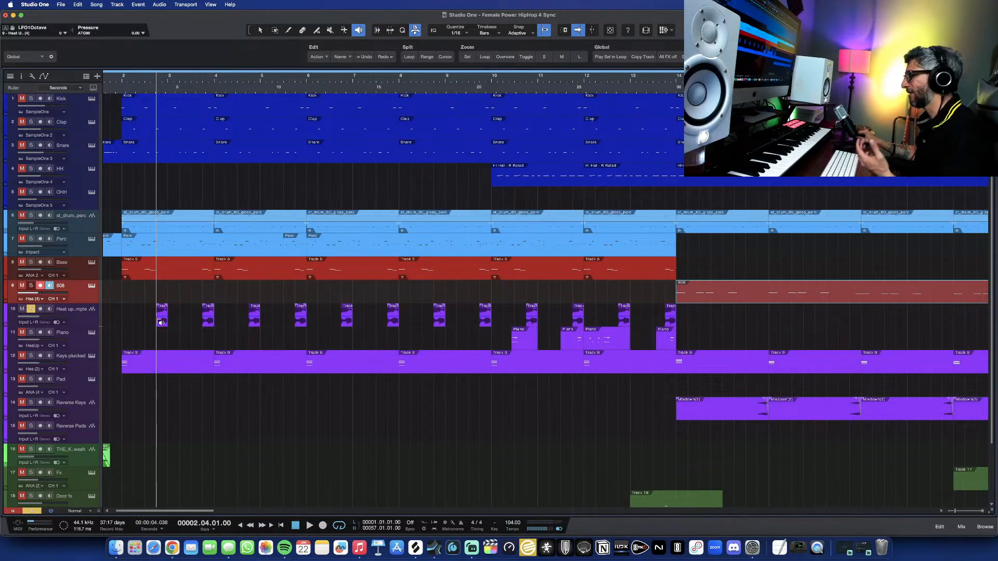
pyautogui.hscroll(-2, 162, 322)
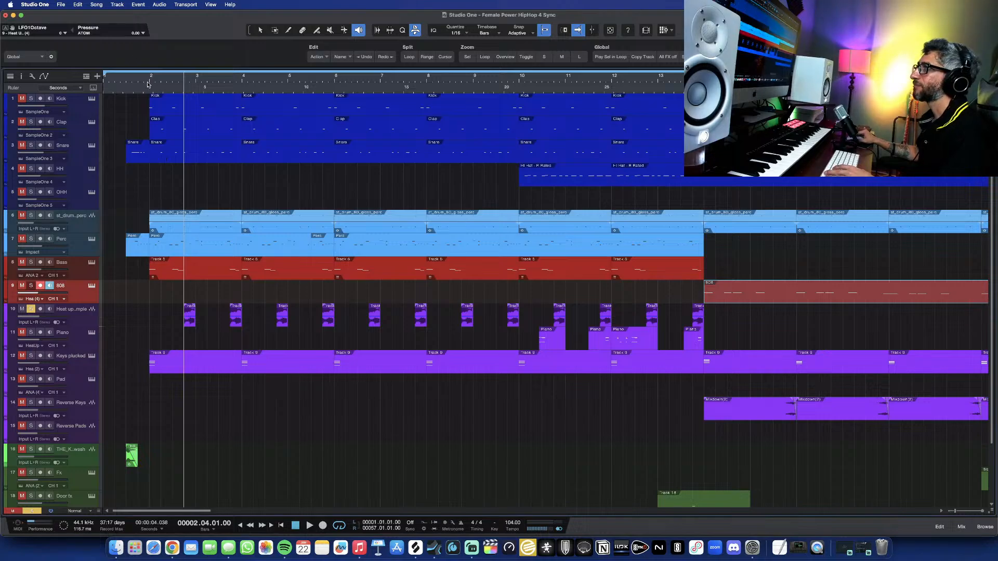
pyautogui.moveTo(147, 82); pyautogui.dragTo(141, 79)
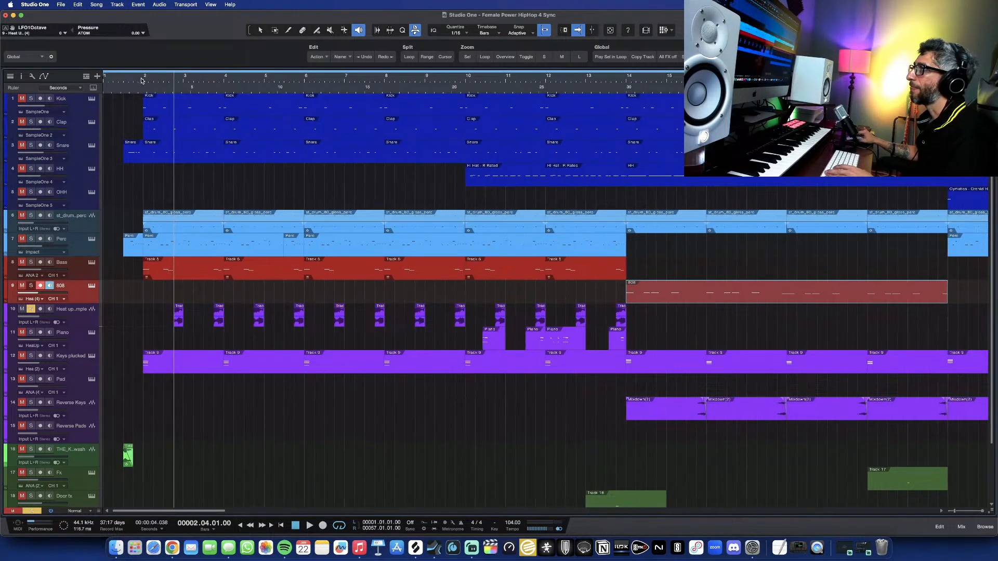
pyautogui.click(142, 79)
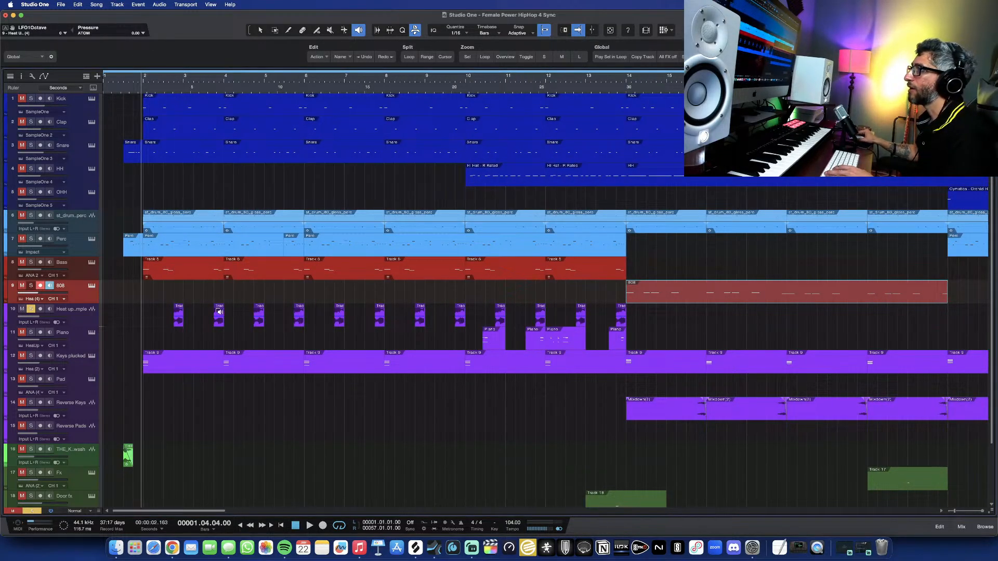
# Select the Heat up Sample track, show the mixer and view the settings of its Murda Melodies insert
pyautogui.click(78, 316)
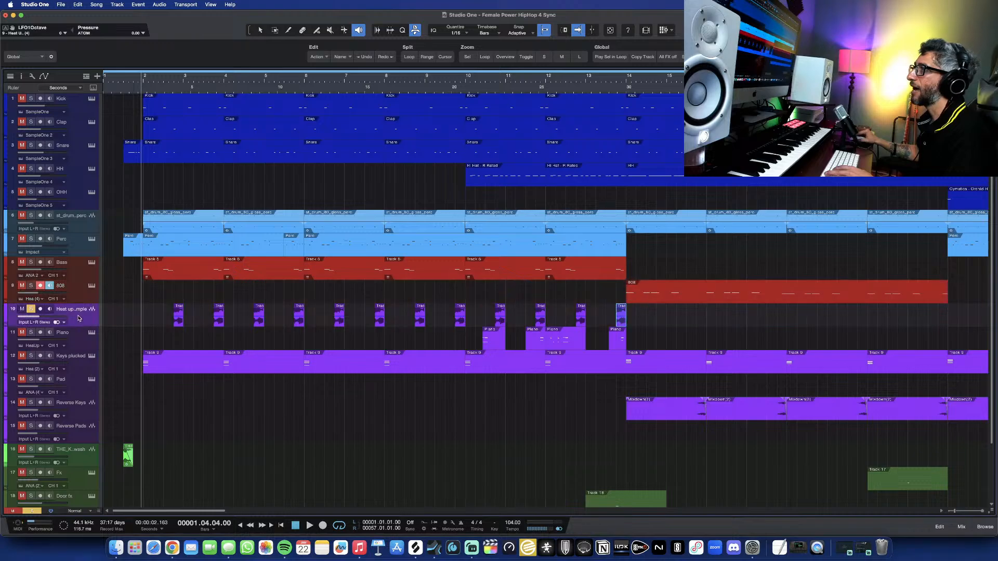
pyautogui.press('F3')
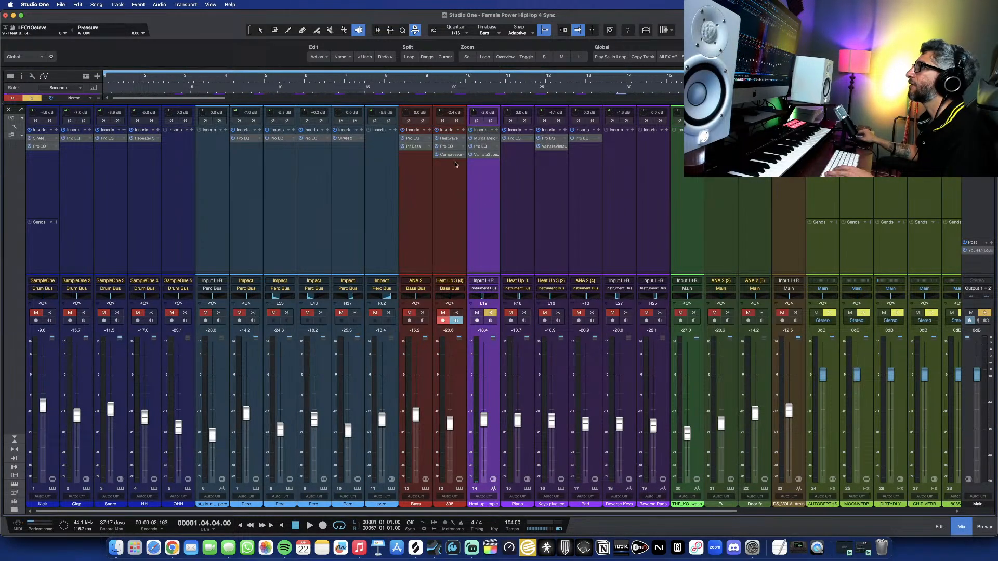
pyautogui.click(484, 139)
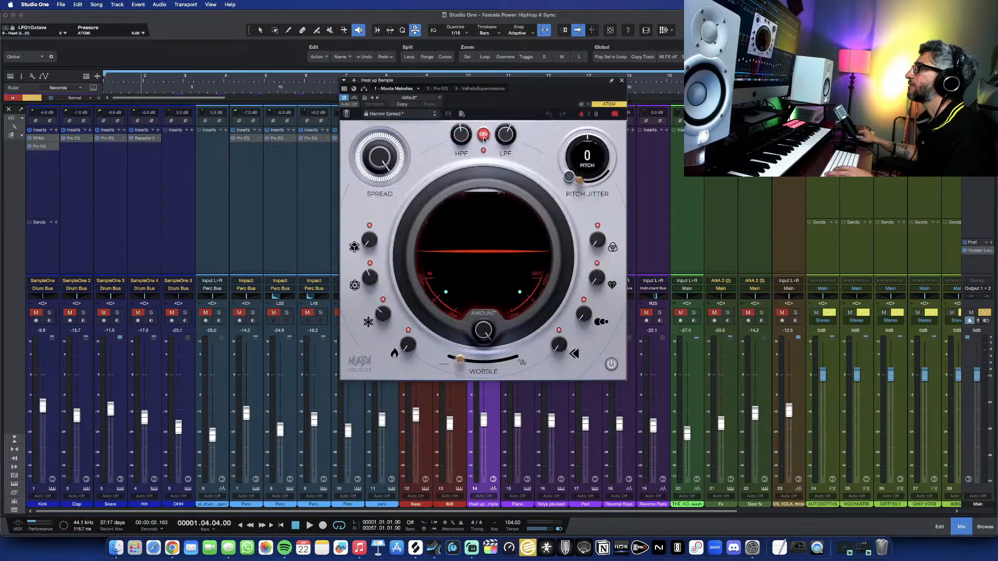
pyautogui.moveTo(394, 79); pyautogui.dragTo(653, 106)
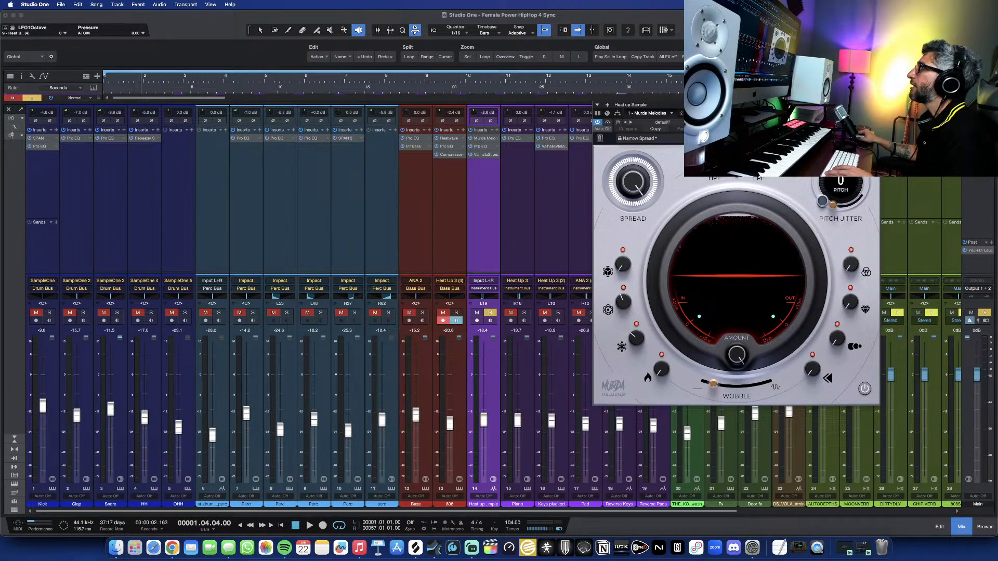
pyautogui.click(874, 105)
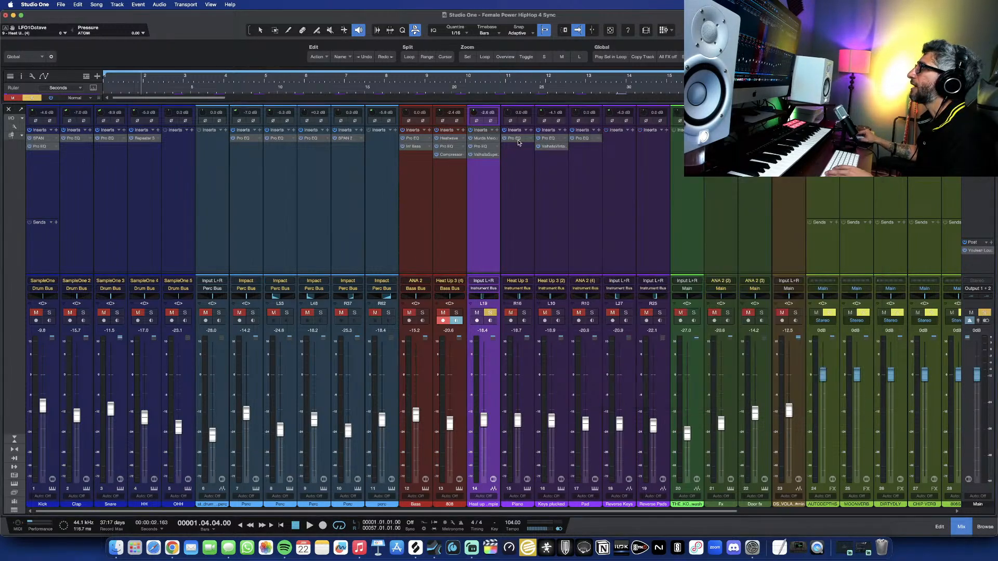
# View the Pro EQ and ValhallaSupermassive inserts on the Heat up Sample channel and close the mixer
pyautogui.click(480, 147)
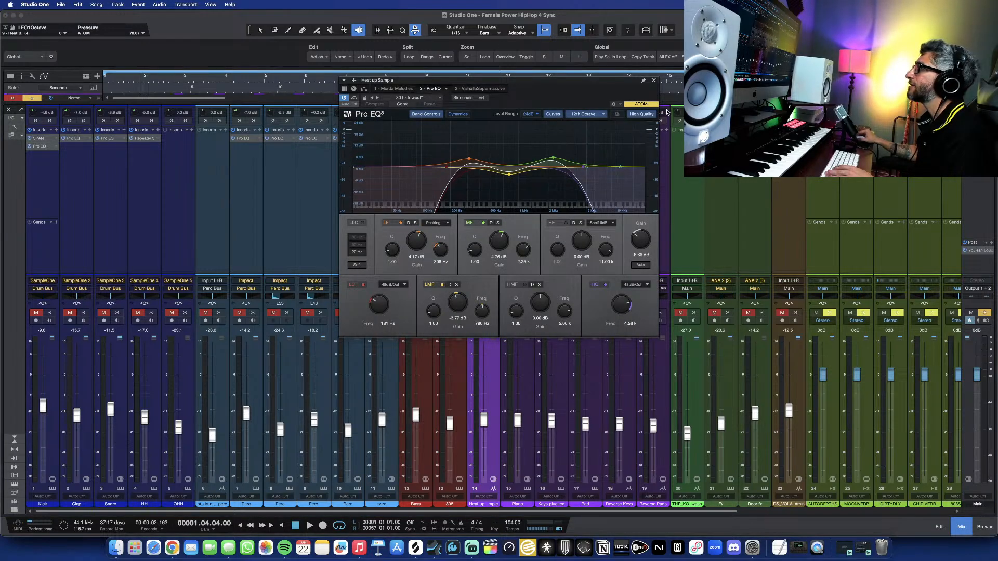
pyautogui.click(653, 82)
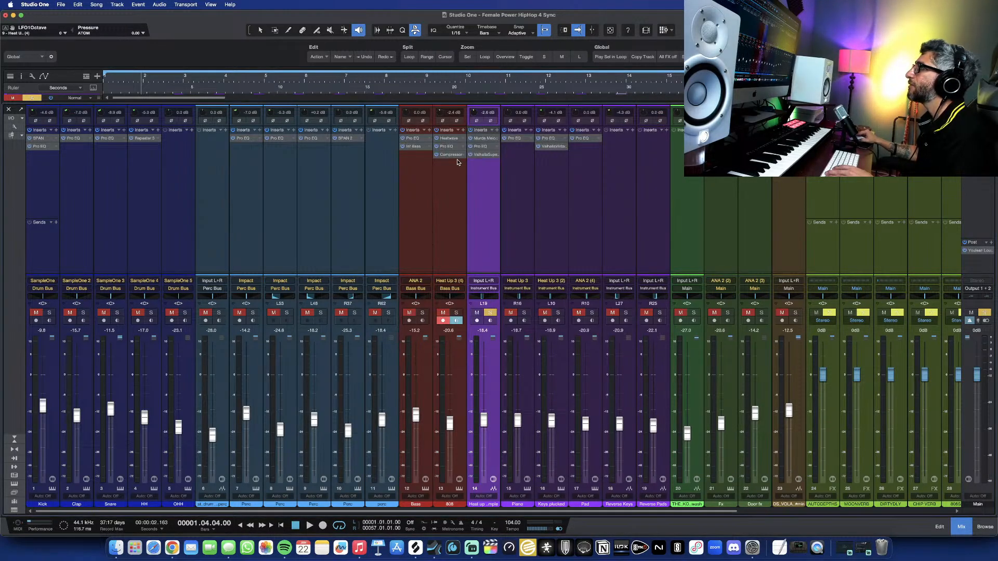
pyautogui.click(485, 154)
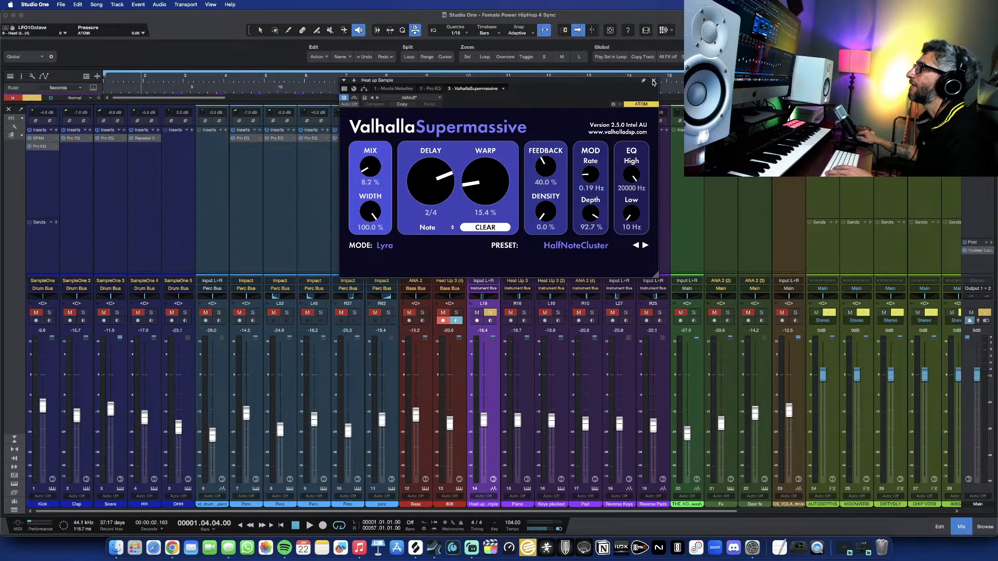
pyautogui.click(653, 81)
pyautogui.click(8, 109)
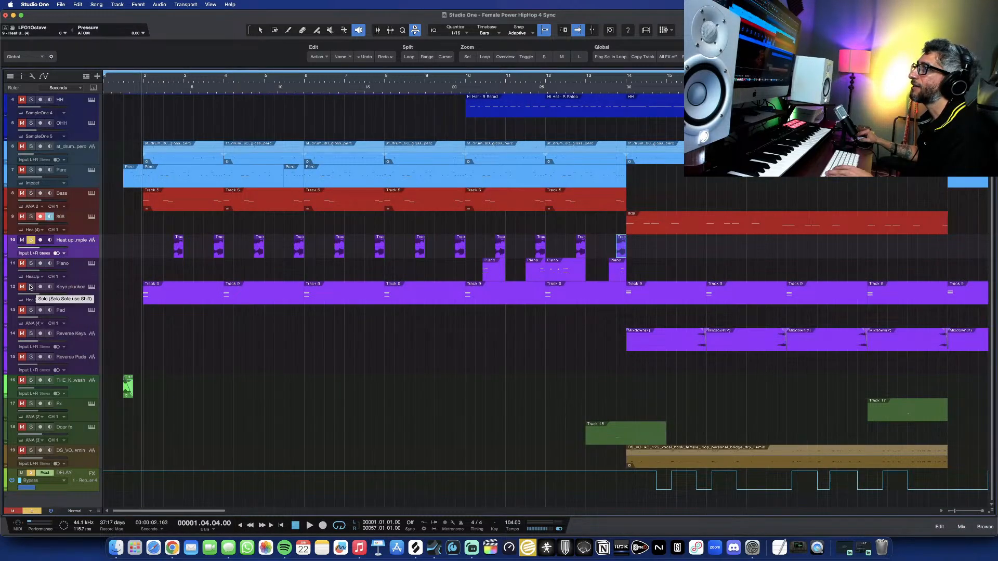
# Solo the Keys plucked track and view the preset browser of its Heat Up instrument
pyautogui.click(87, 286)
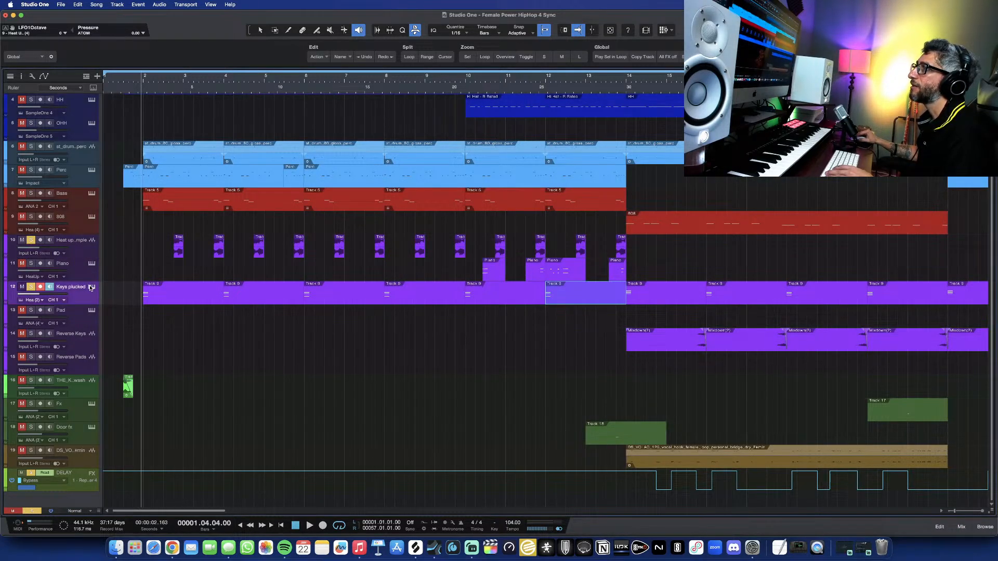
pyautogui.click(92, 287)
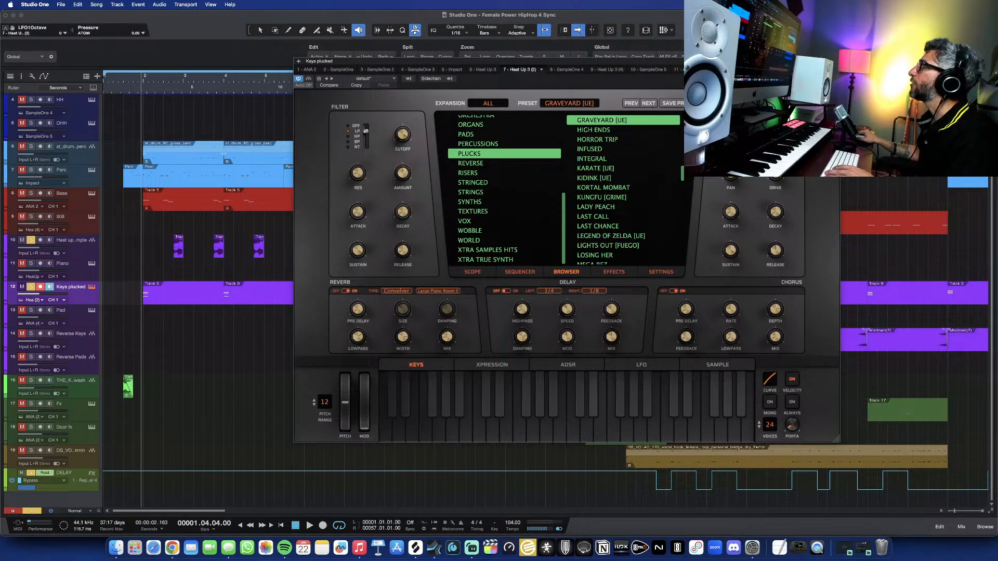
pyautogui.click(835, 61)
# Audition the first Keys plucked clip, switch to the Arrow tool and view the clip's notes in the editor
pyautogui.click(187, 301)
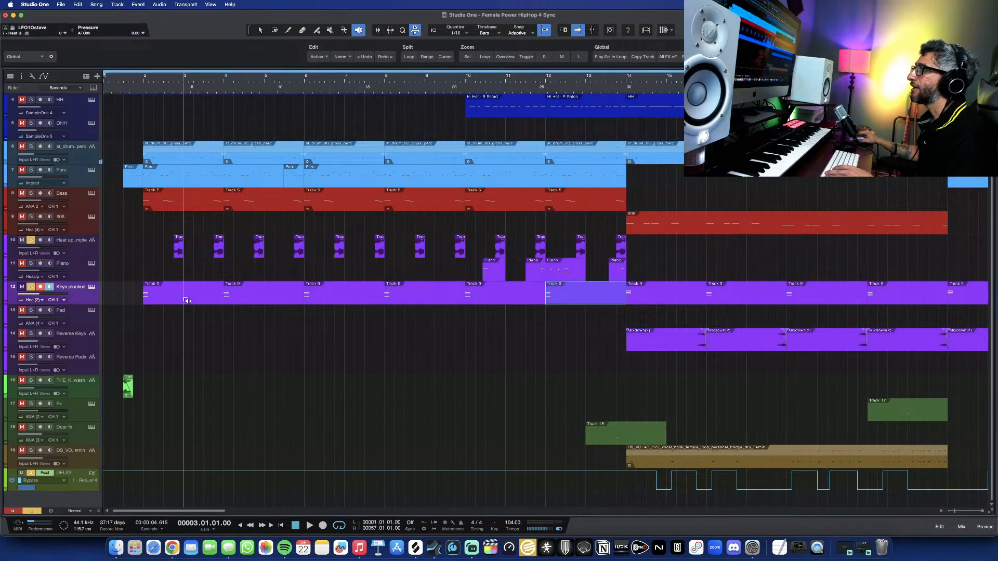
pyautogui.press('1')
pyautogui.doubleClick(178, 301)
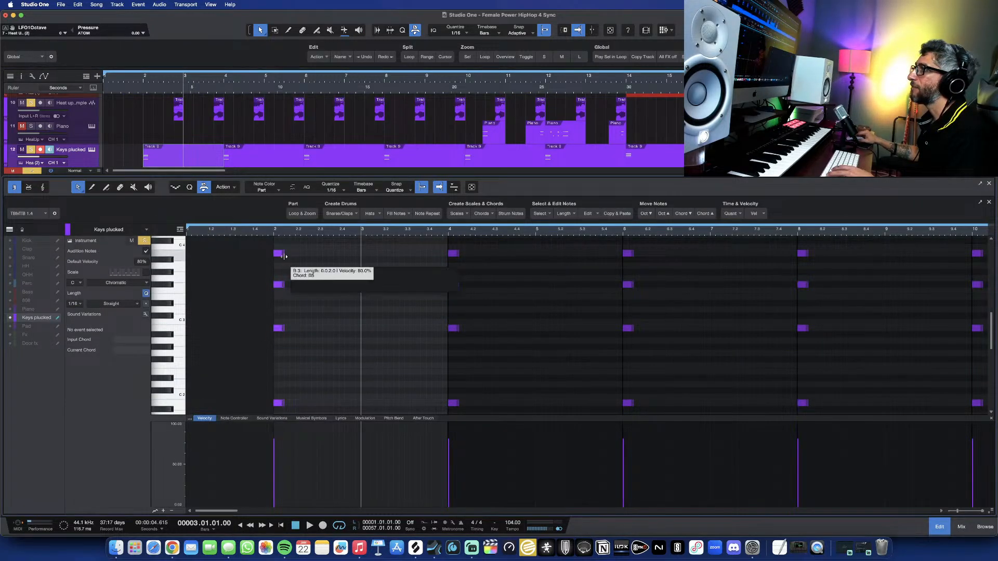
pyautogui.scroll(3, 290, 267)
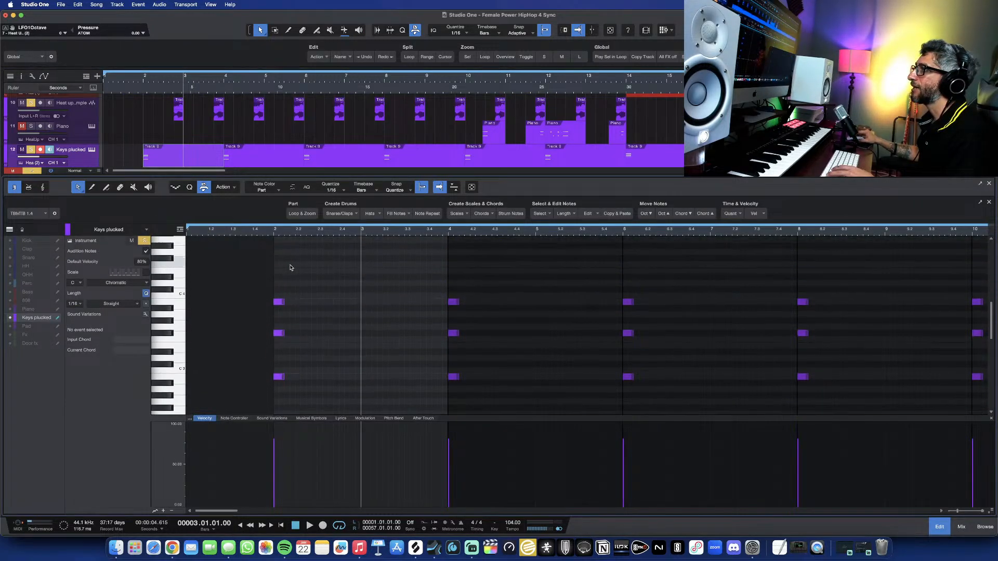
pyautogui.click(989, 184)
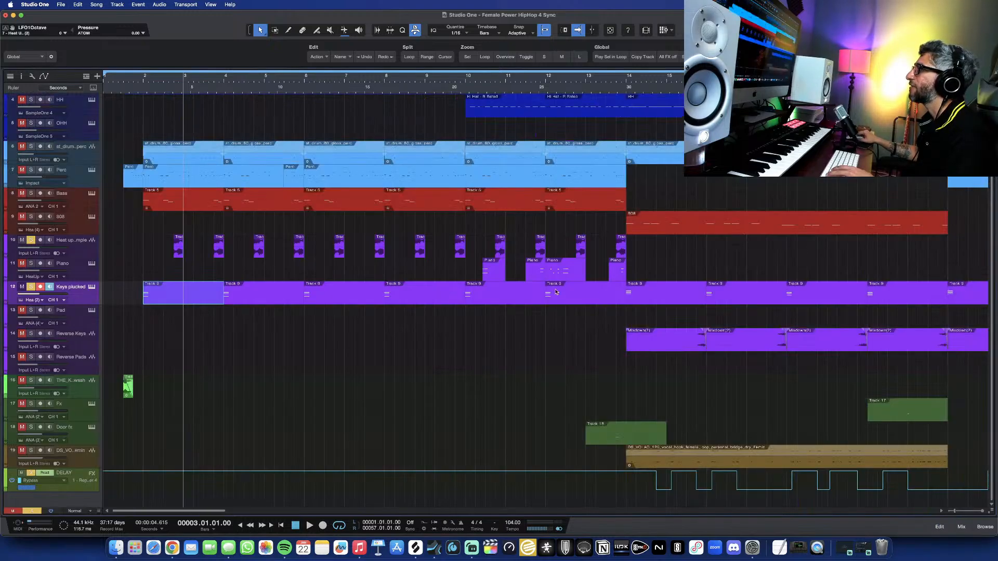
# Play from just before bar 2 with Heat up Sample and Keys plucked soloed, and play again with the Bass soloed too
pyautogui.click(132, 78)
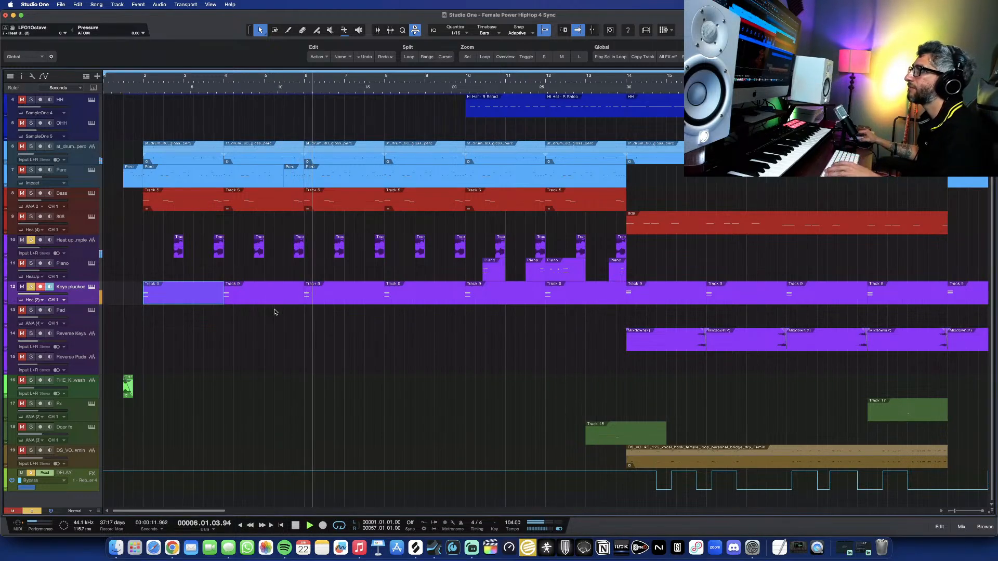
pyautogui.press('space')
pyautogui.press('space')
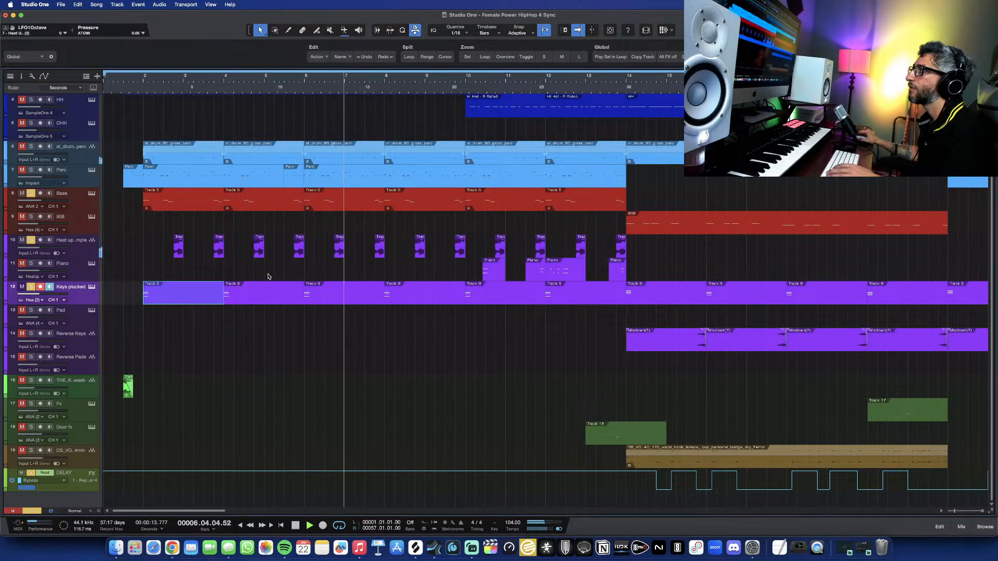
pyautogui.press('space')
# Set the playback position to bar 10, solo the Piano track and view its Heat Up instrument's preset browser
pyautogui.hscroll(2, 412, 287)
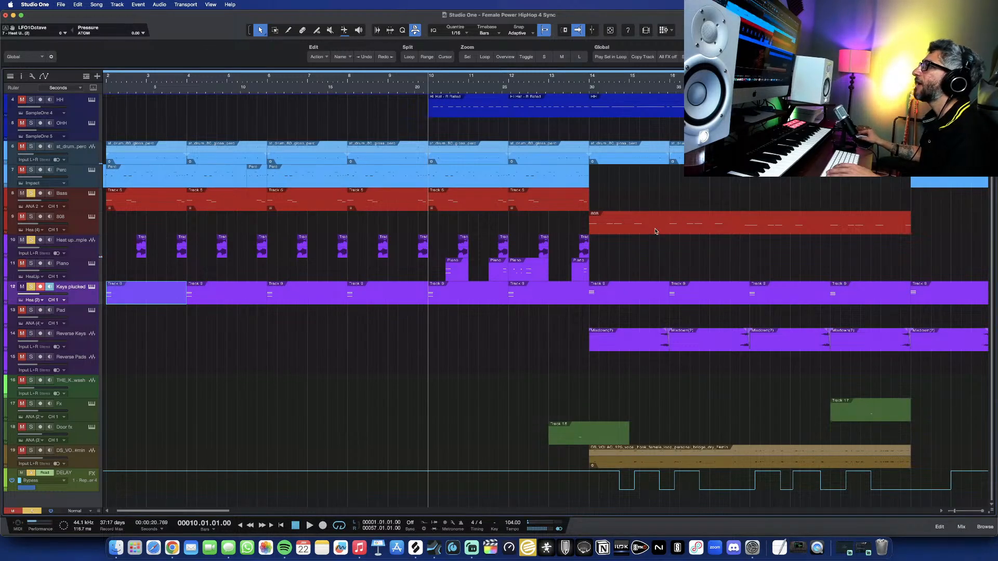
pyautogui.press('w')
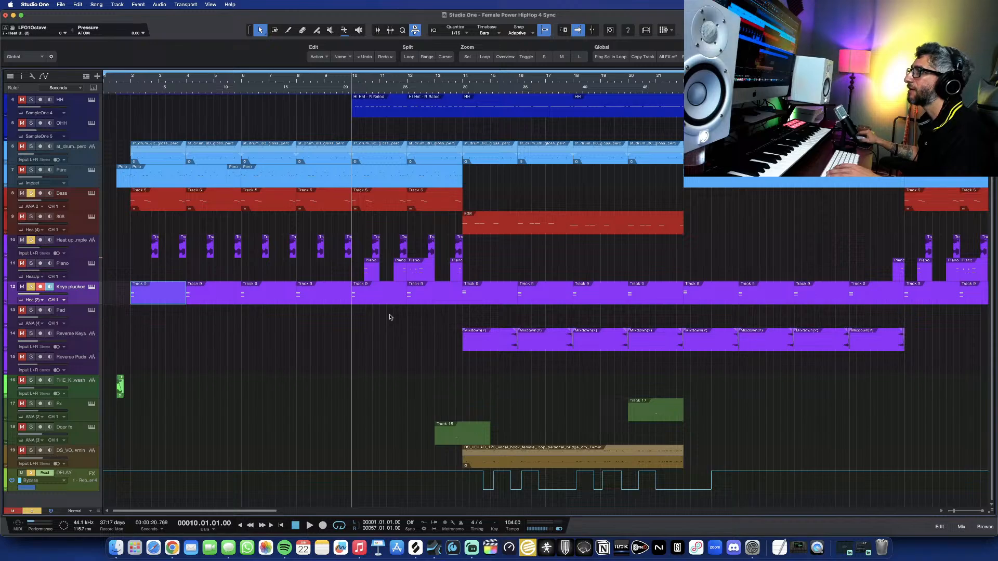
pyautogui.click(91, 265)
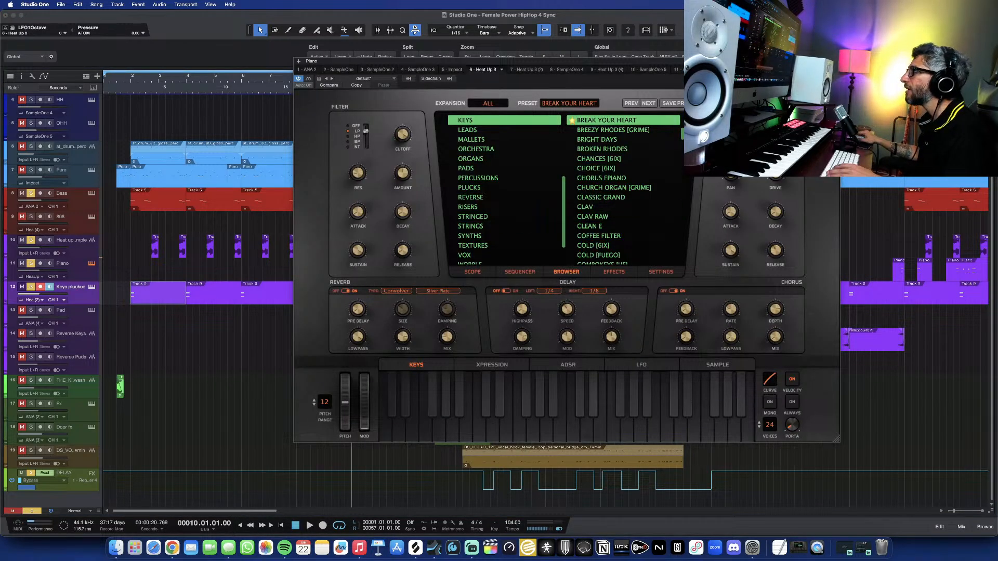
pyautogui.press('Escape')
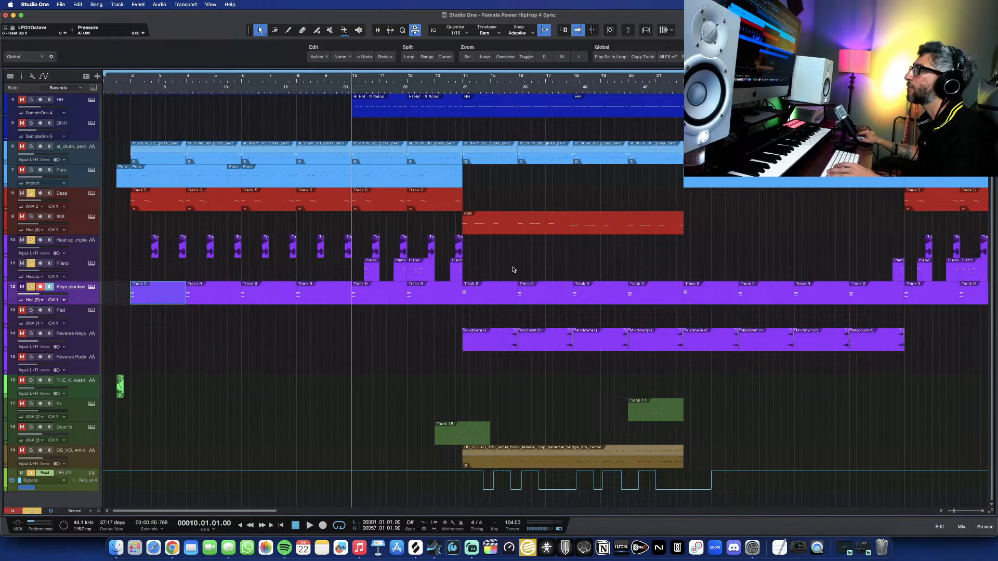
# Merge the Piano clips between bars 10 and 14 into one part and open it in the note editor
pyautogui.moveTo(512, 270); pyautogui.dragTo(345, 278)
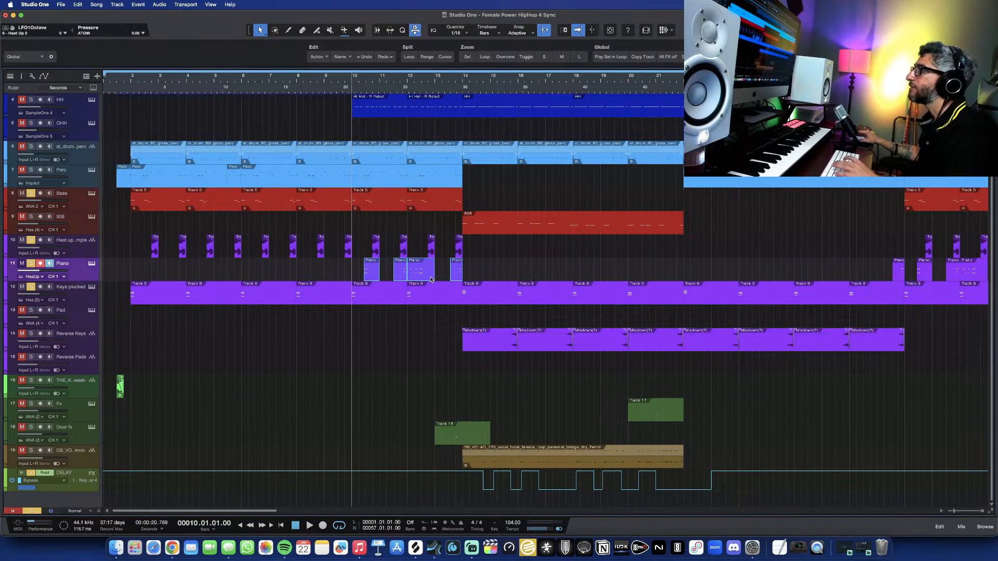
pyautogui.press('g')
pyautogui.doubleClick(431, 280)
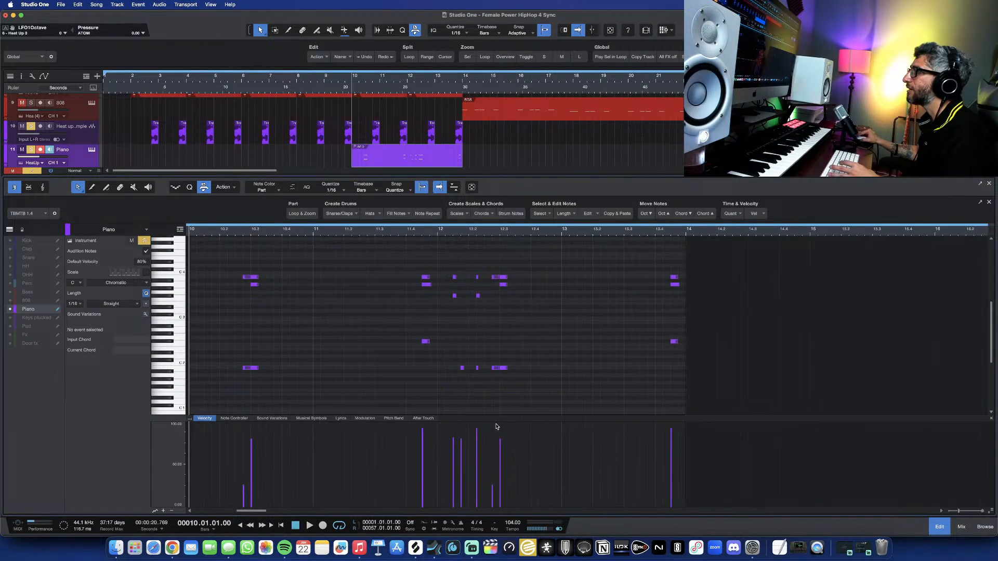
# Enlarge the editor's note area, play the merged Piano part from bar 10 and close the editor
pyautogui.moveTo(497, 420); pyautogui.dragTo(498, 494)
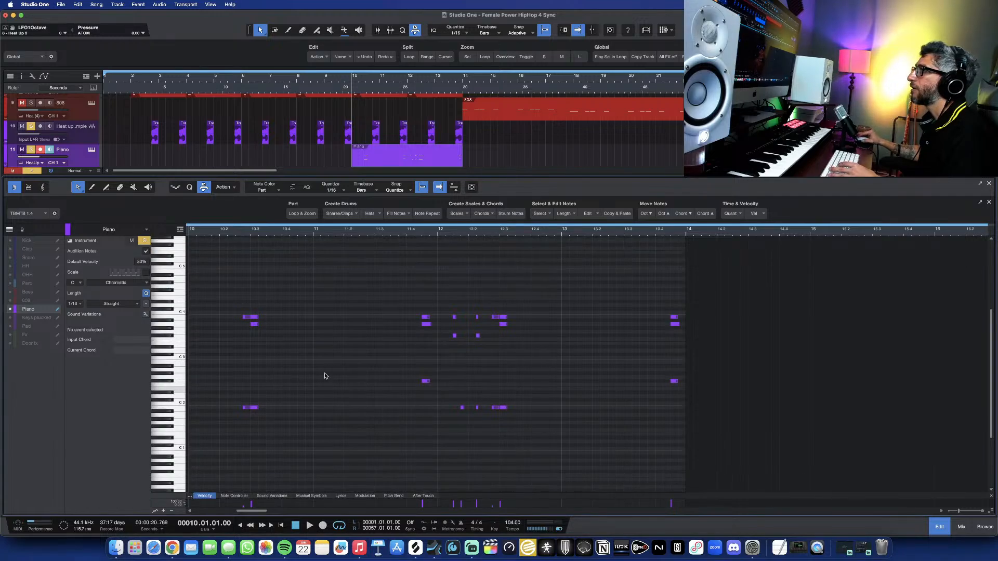
pyautogui.moveTo(475, 175); pyautogui.dragTo(488, 110)
pyautogui.press('space')
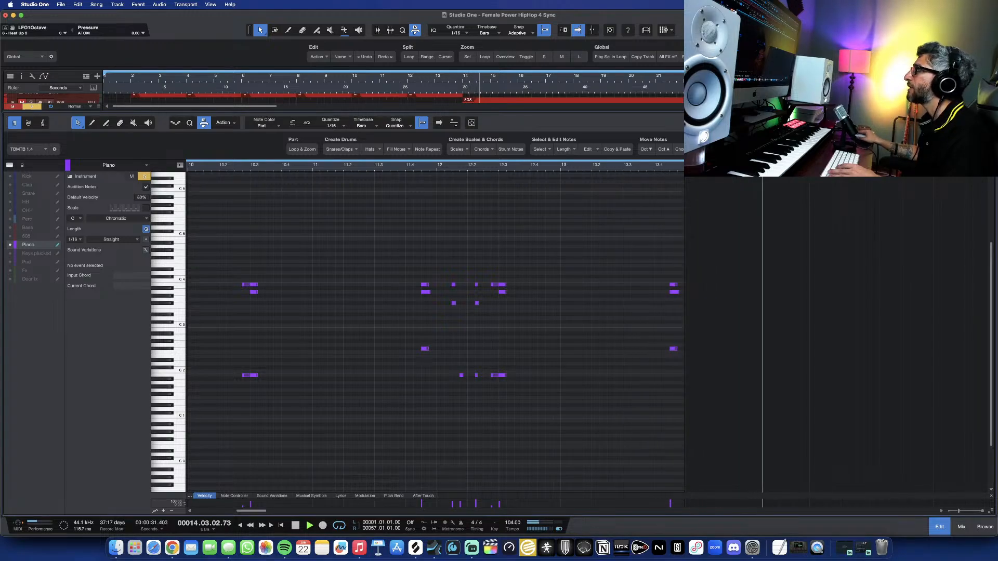
pyautogui.press('space')
pyautogui.press('F2')
# Locate the second piano section at bar 29, beat 4, and set the playback position to bar 14, where the 808 starts
pyautogui.press('e')
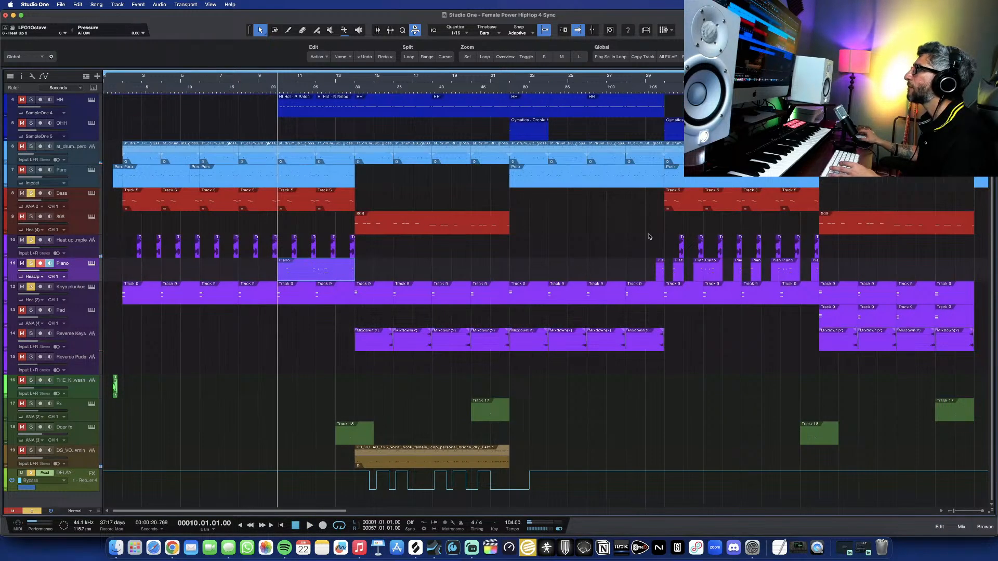
pyautogui.click(659, 79)
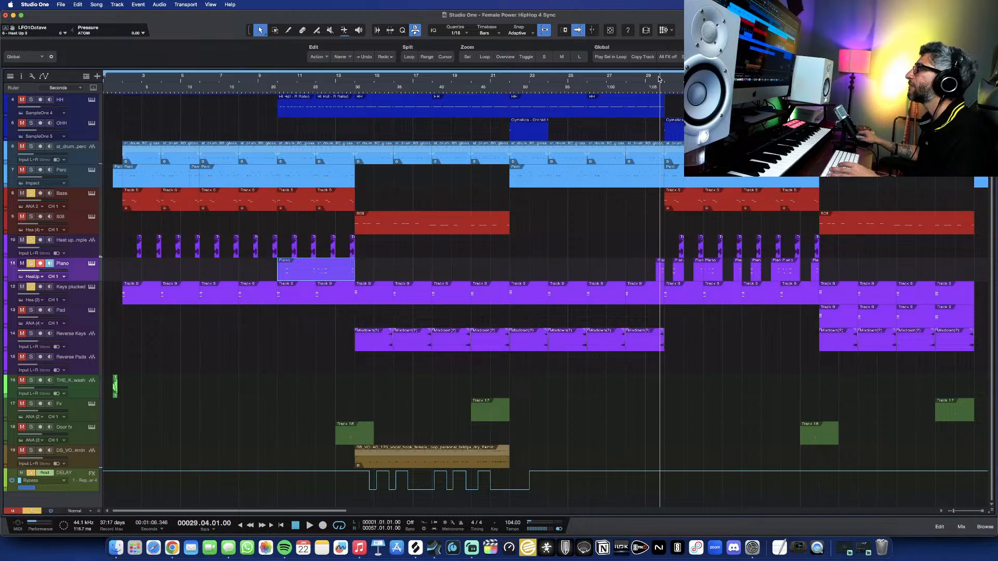
pyautogui.press('w')
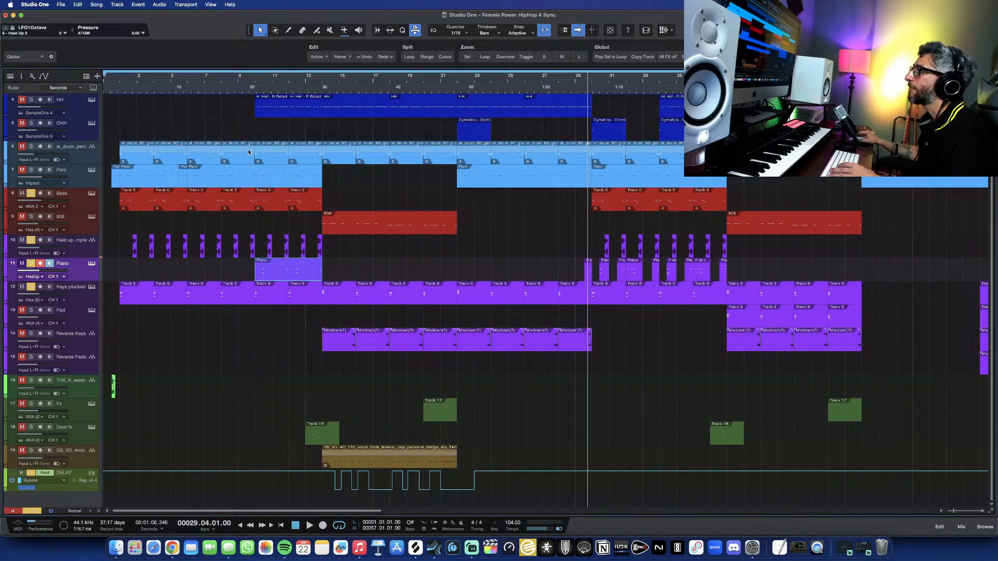
pyautogui.click(321, 79)
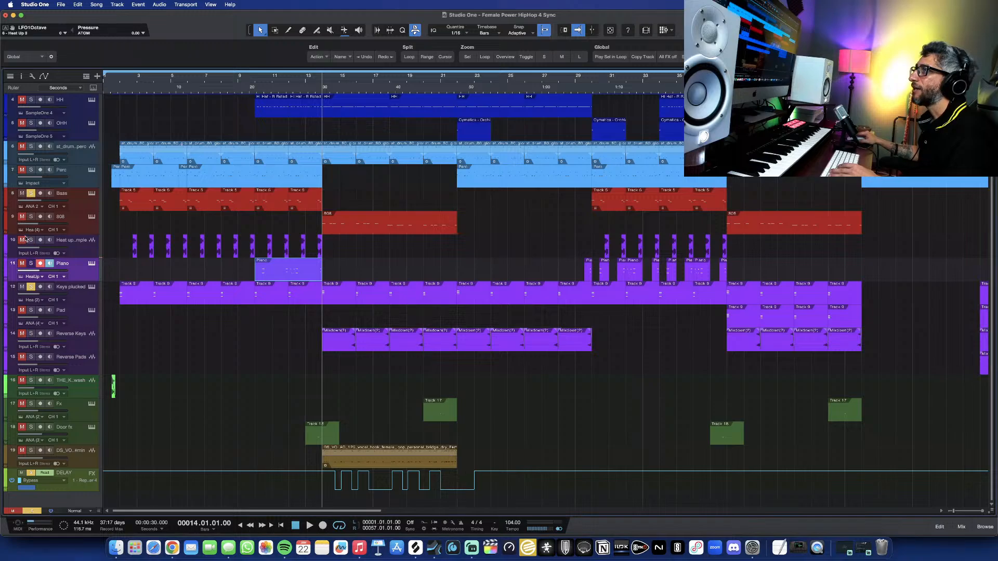
# Open the Keys plucked clip at bar 14, follow the chord notes through bar 20 during playback, and close the editor
pyautogui.doubleClick(332, 294)
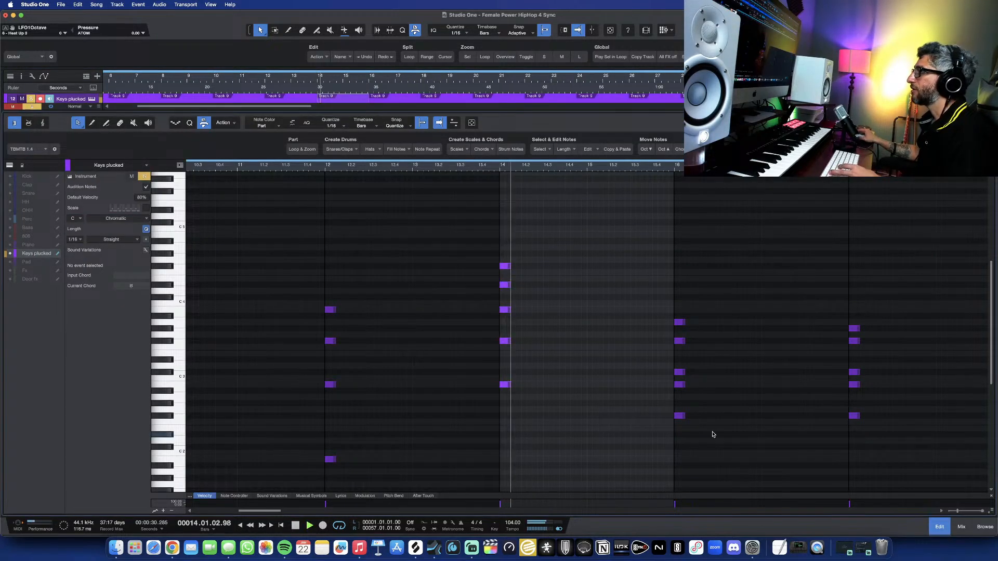
pyautogui.hscroll(2, 727, 442)
pyautogui.scroll(1, 643, 402)
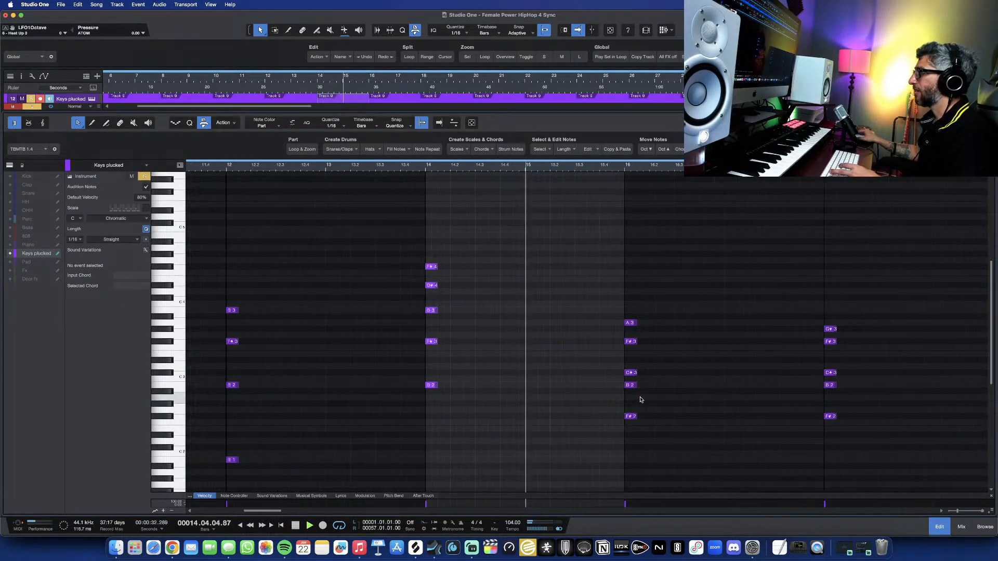
pyautogui.hscroll(5, 724, 421)
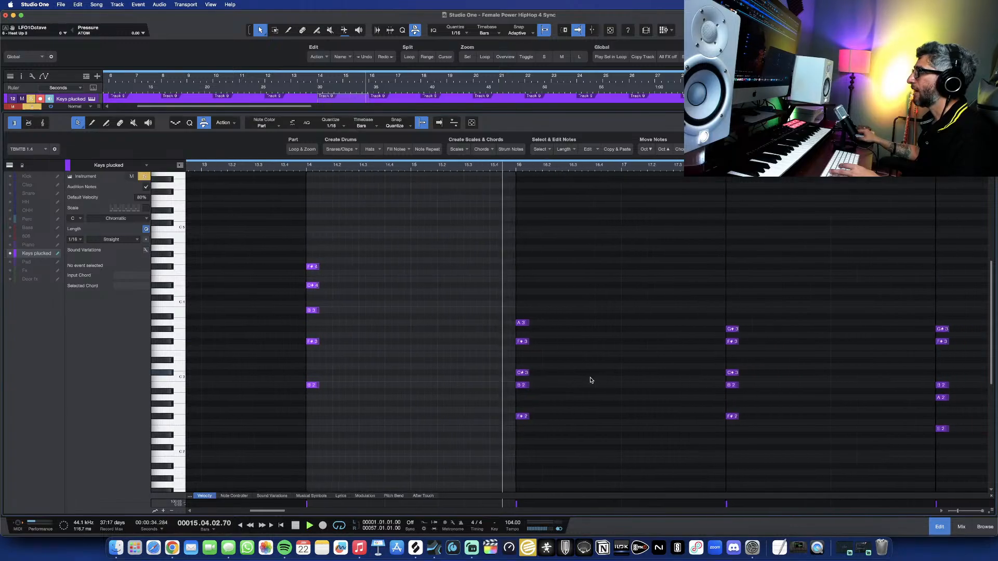
pyautogui.hscroll(6, 632, 428)
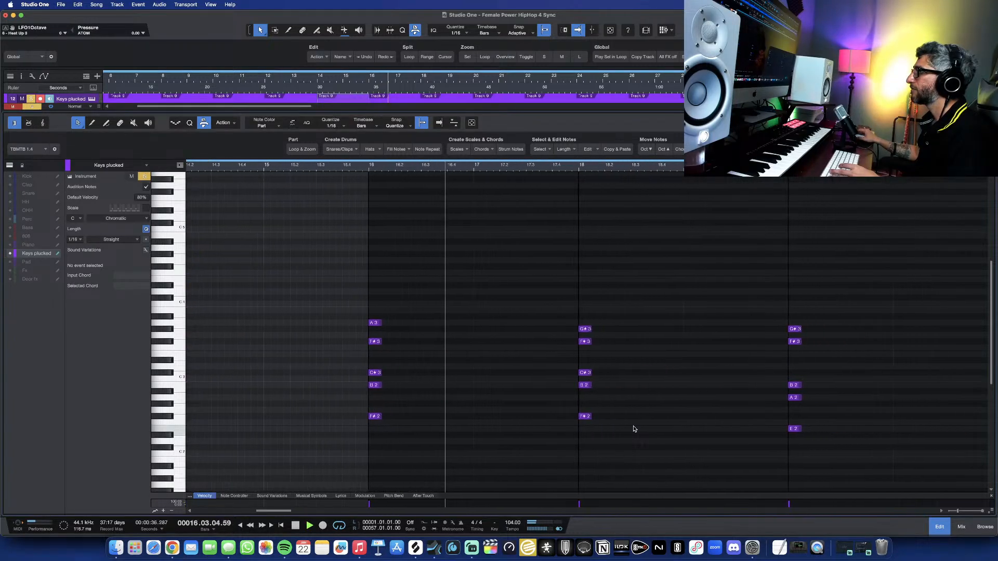
pyautogui.hscroll(3, 633, 428)
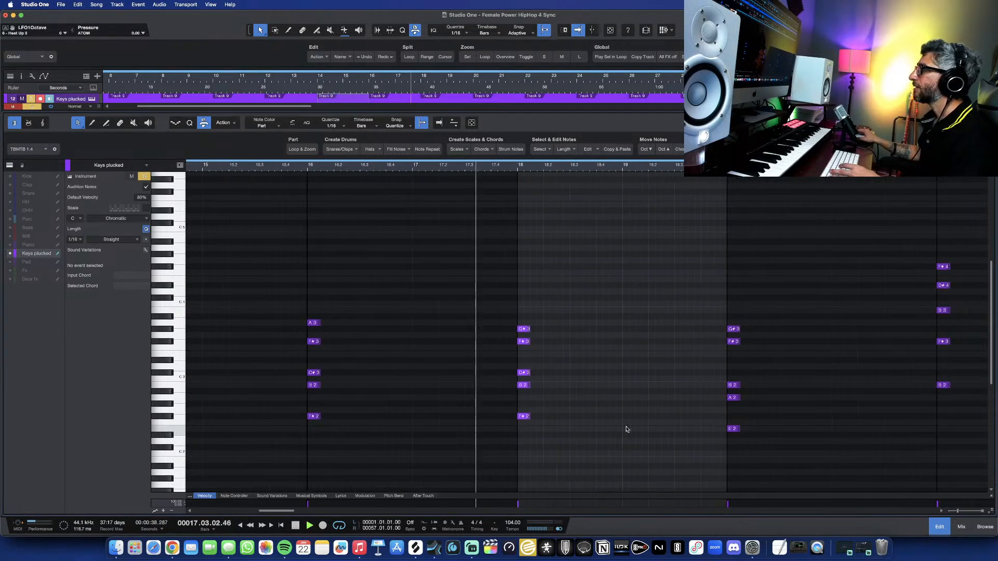
pyautogui.hscroll(1, 634, 423)
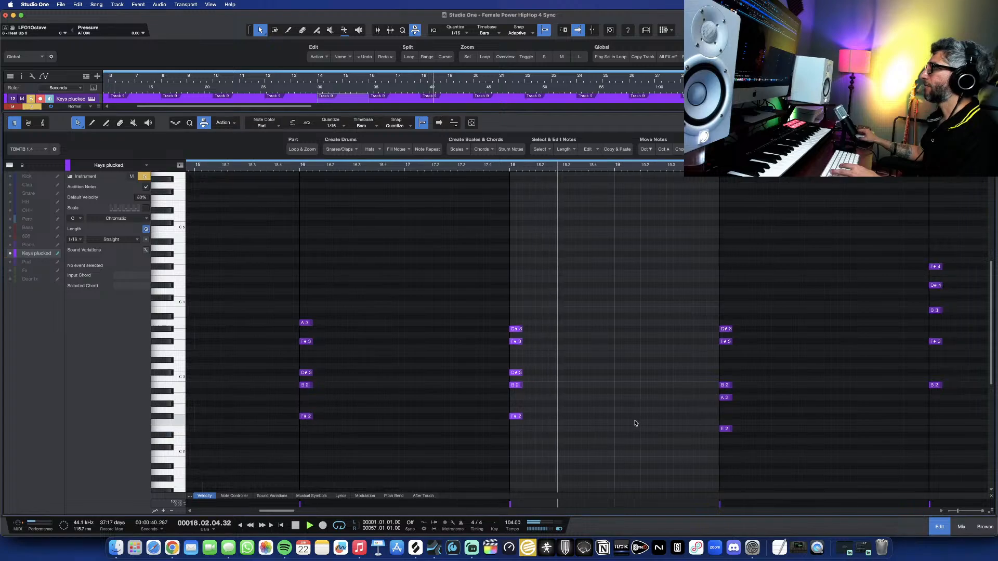
pyautogui.hscroll(2, 635, 423)
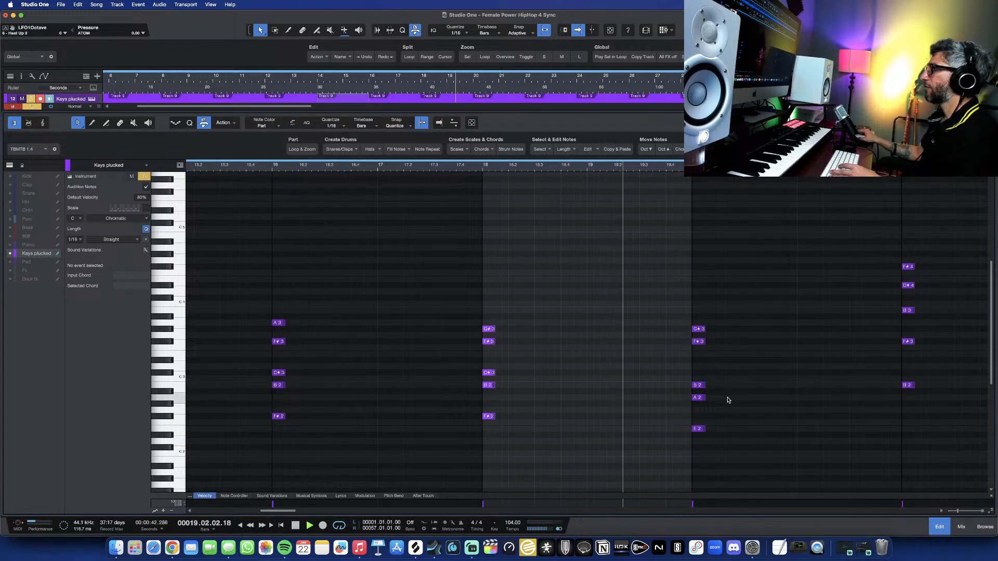
pyautogui.hscroll(1, 727, 399)
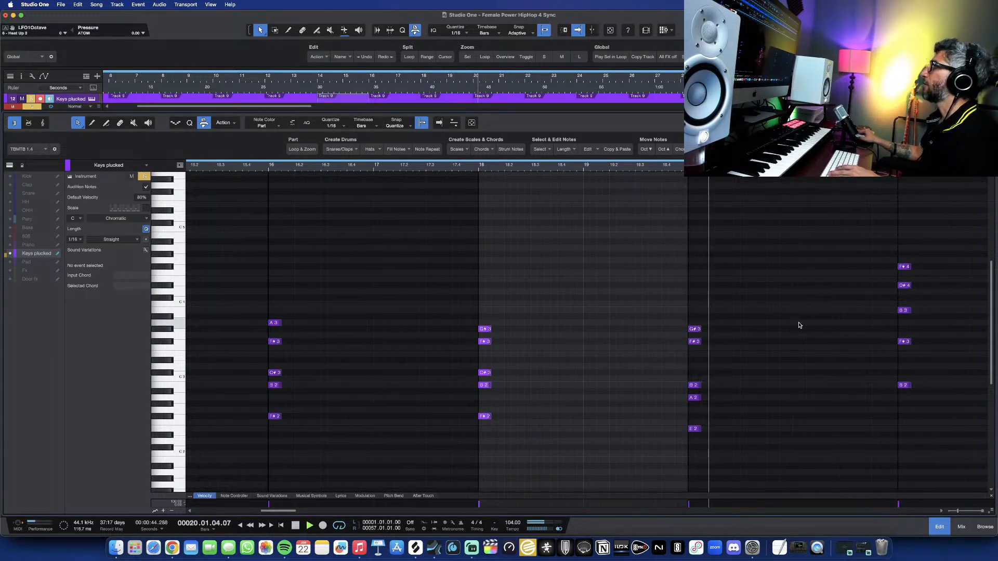
pyautogui.press('F2')
pyautogui.press('space')
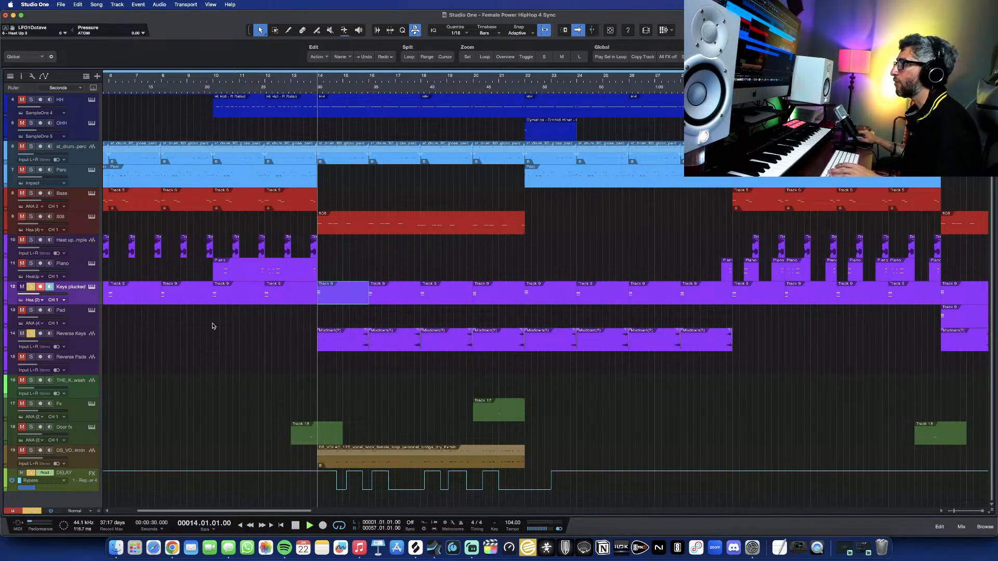
# Play the soloed Reverse Keys together with Keys plucked from bar 14, examining where the clips sit in the whole arrangement
pyautogui.press('space')
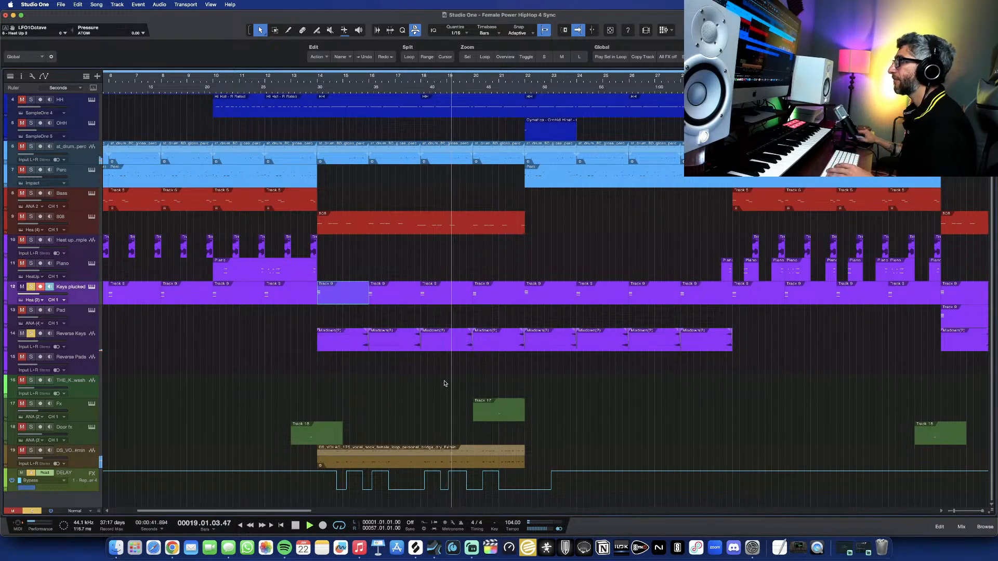
pyautogui.press('w')
pyautogui.press('w')
pyautogui.press('w')
pyautogui.press('w')
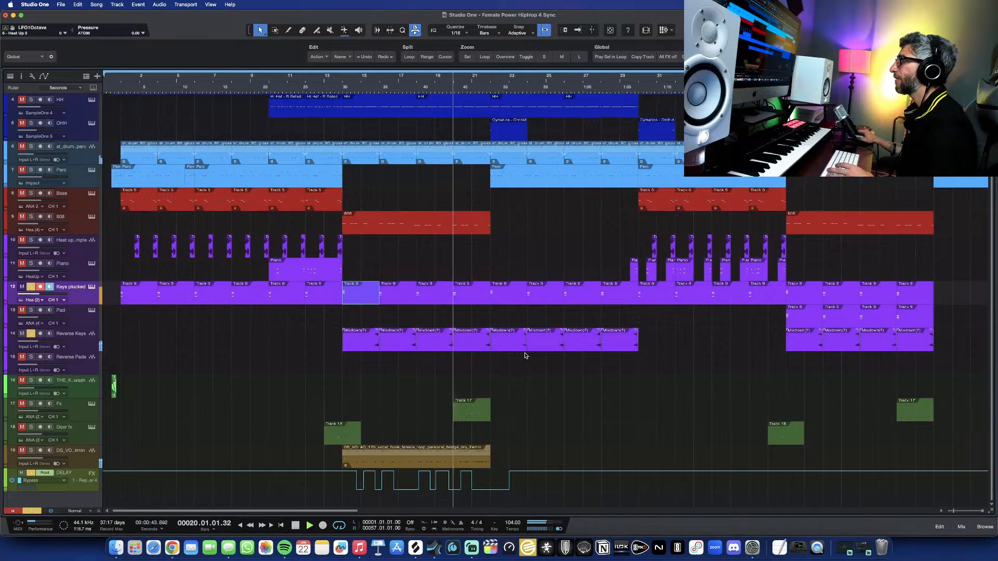
pyautogui.press('w')
pyautogui.press('w')
pyautogui.press('w')
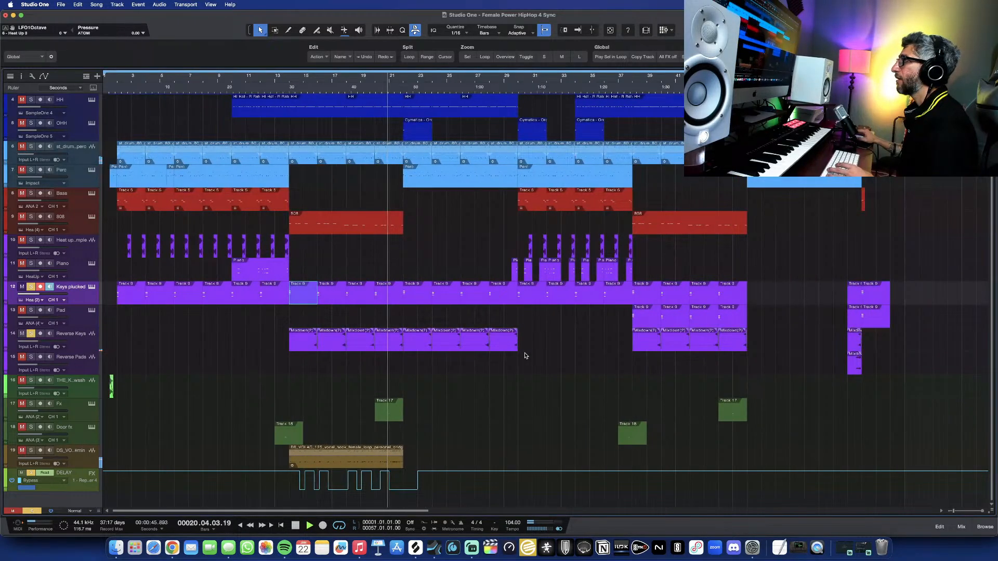
pyautogui.scroll(3, 525, 355)
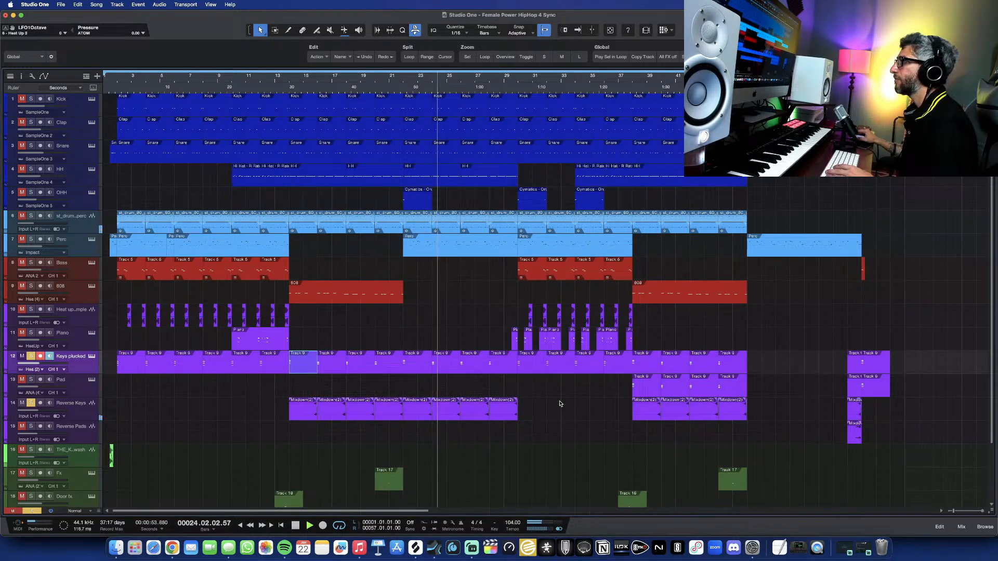
pyautogui.press('space')
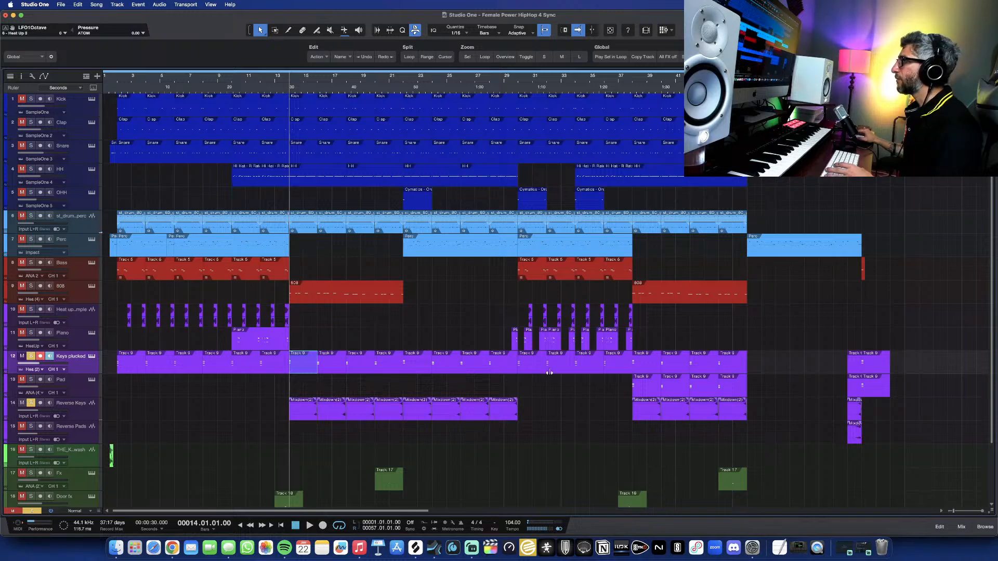
# Set the playback position to bar 38, where the Pad part begins
pyautogui.click(639, 82)
pyautogui.click(633, 80)
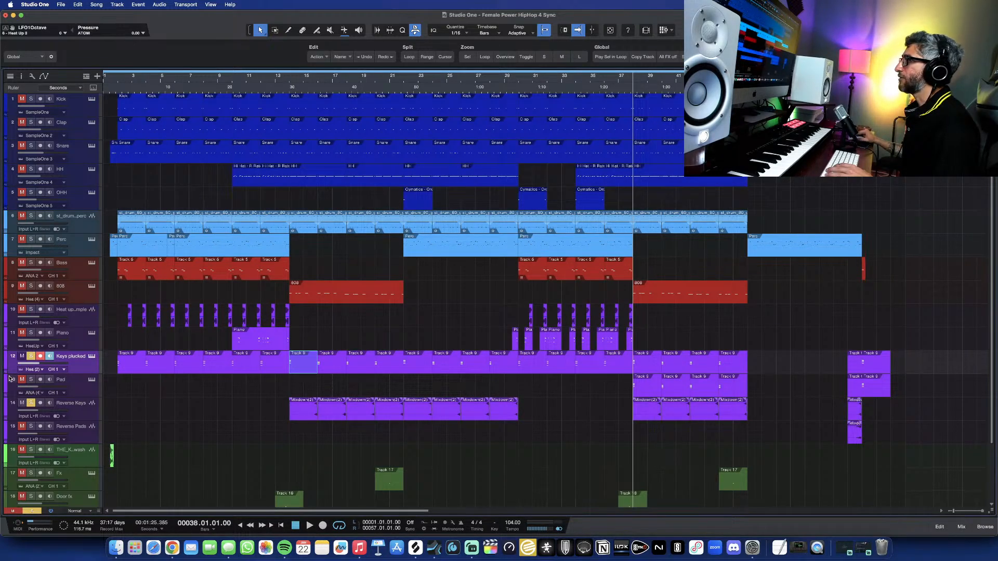
# Close the Pad track's ANA 2 preset browser and play the Pad from bar 38 with Keys plucked and Reverse Keys
pyautogui.scroll(-1, 640, 395)
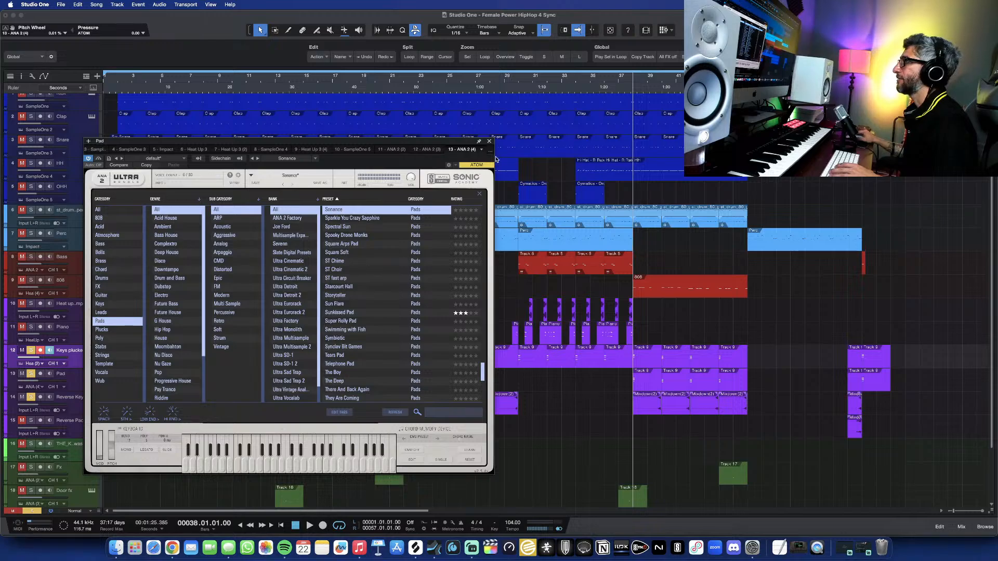
pyautogui.click(489, 142)
pyautogui.press('space')
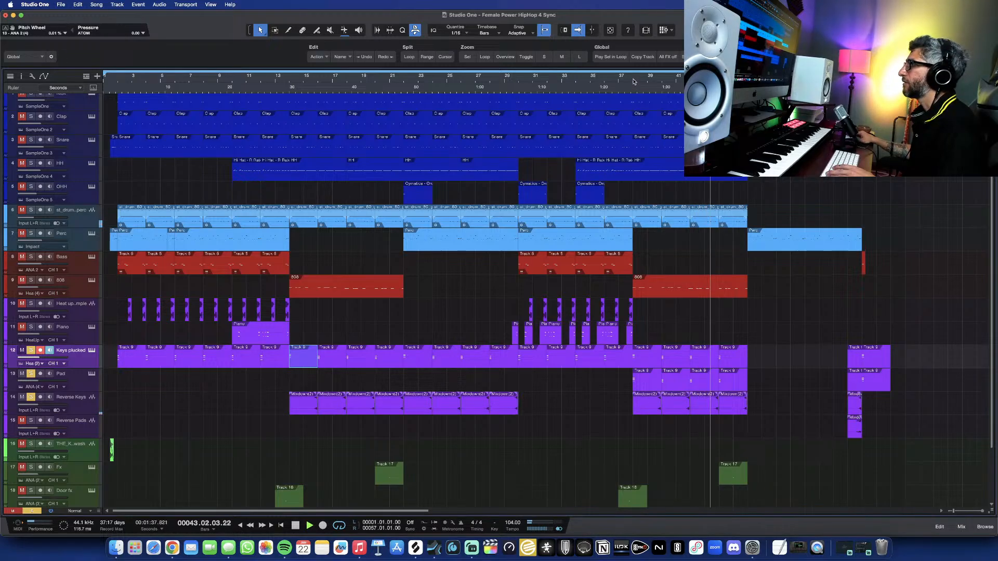
# Solo the Fx track alongside Door fx and play their parts around bar 44 and near bar 37
pyautogui.scroll(-3, 34, 469)
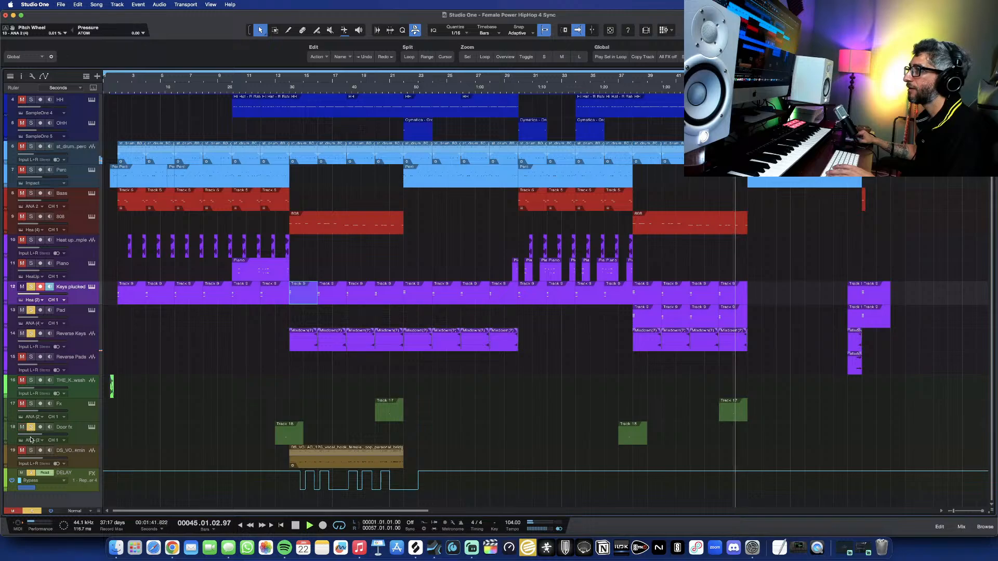
pyautogui.press('space')
pyautogui.click(31, 403)
pyautogui.press('space')
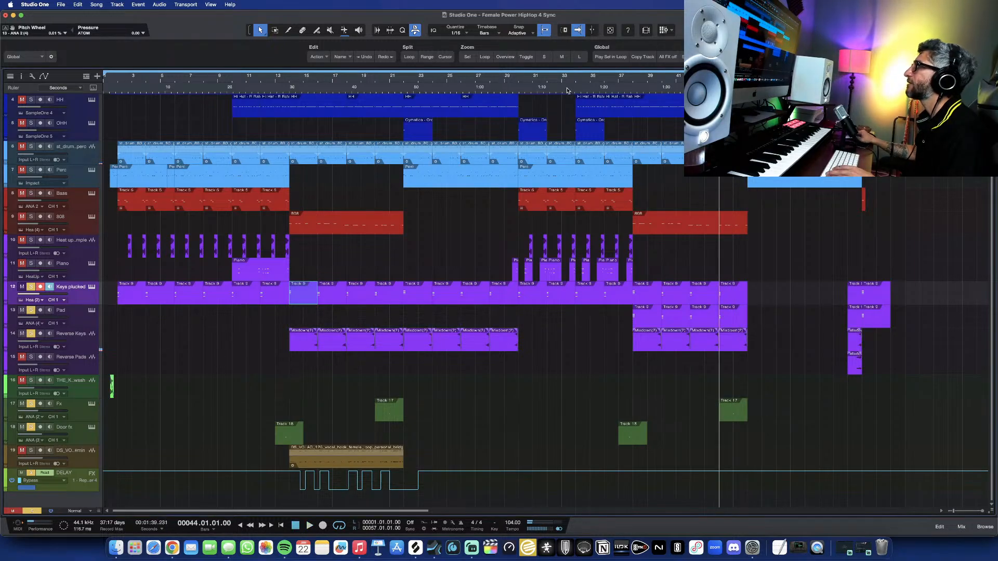
pyautogui.scroll(2, 566, 90)
pyautogui.scroll(-1, 628, 92)
pyautogui.press('space')
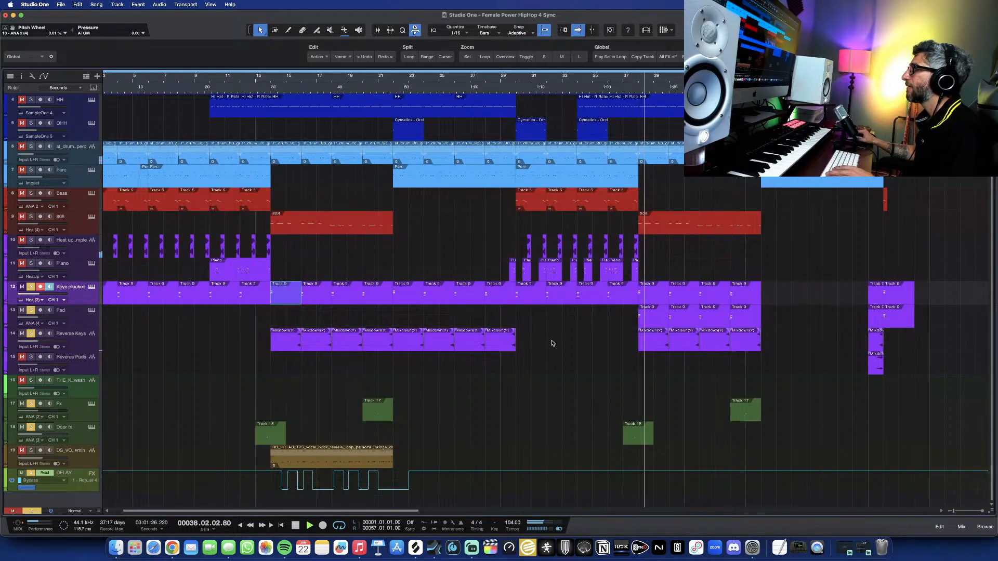
# Stop playback, zoom out to show the full song length, and clear the solo state on all tracks
pyautogui.press('space')
pyautogui.press('w')
pyautogui.press('w')
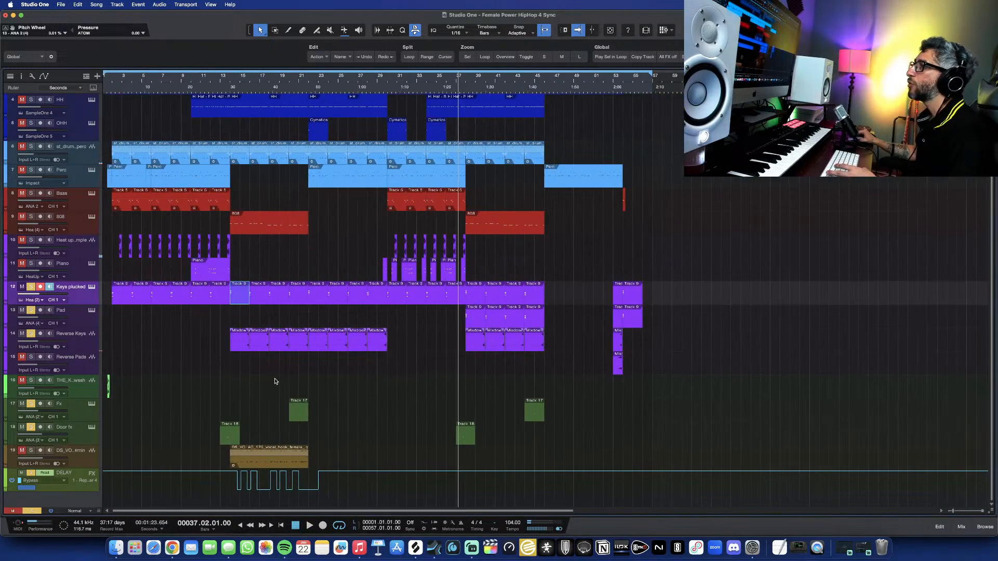
pyautogui.hotkey('shift', 'w')
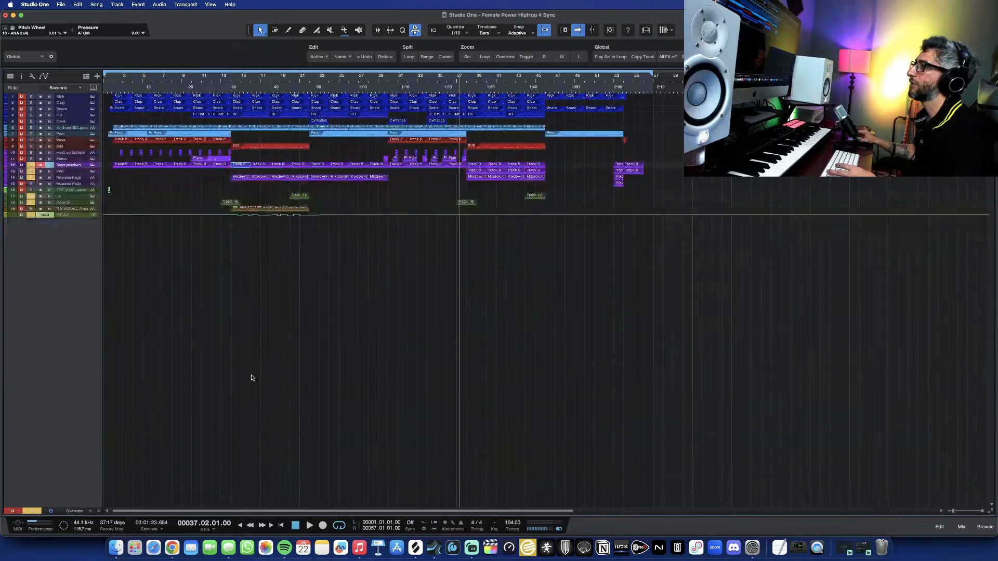
pyautogui.hotkey('shift', 'e')
pyautogui.hotkey('shift', 'e')
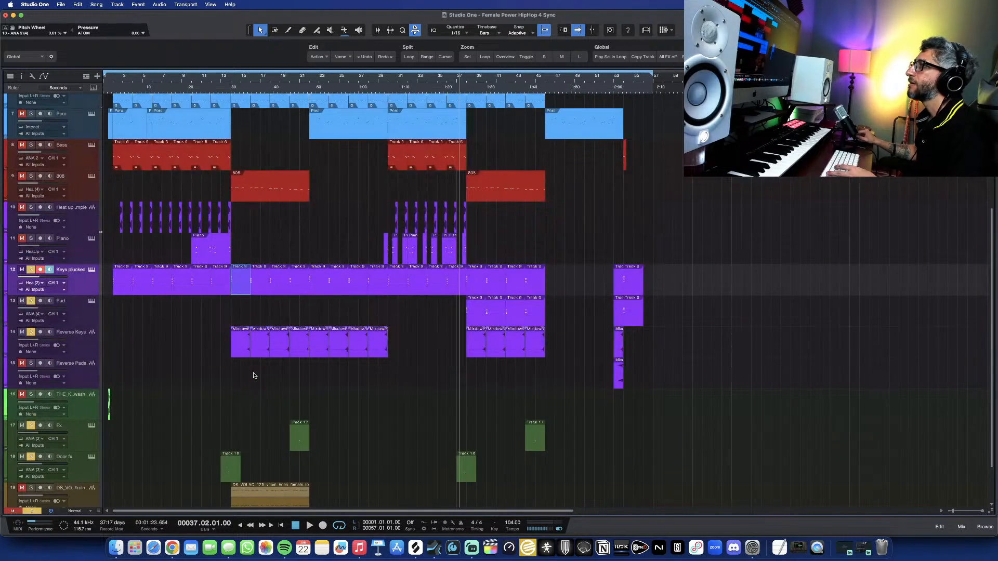
pyautogui.scroll(5, 419, 222)
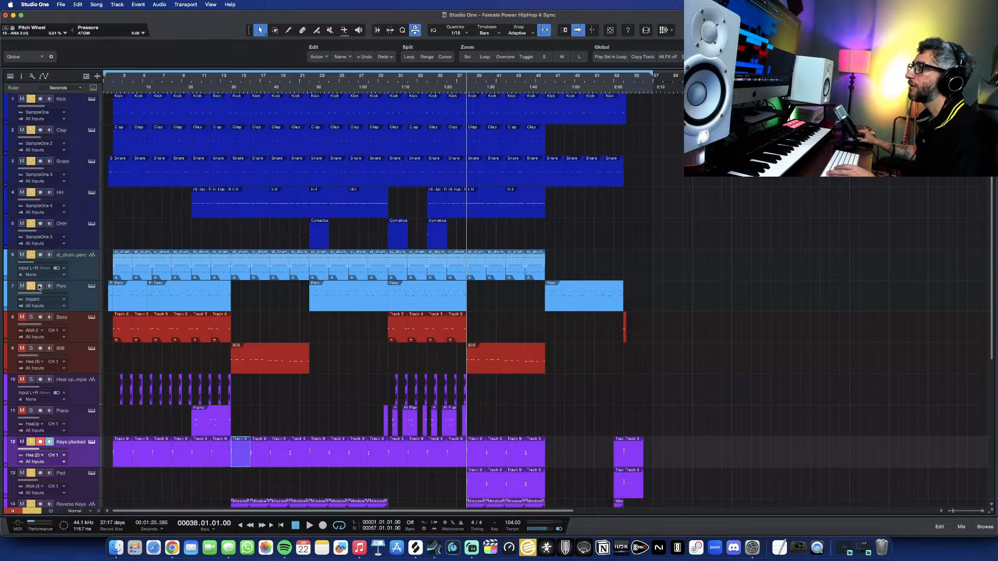
pyautogui.press('super+shift+s')
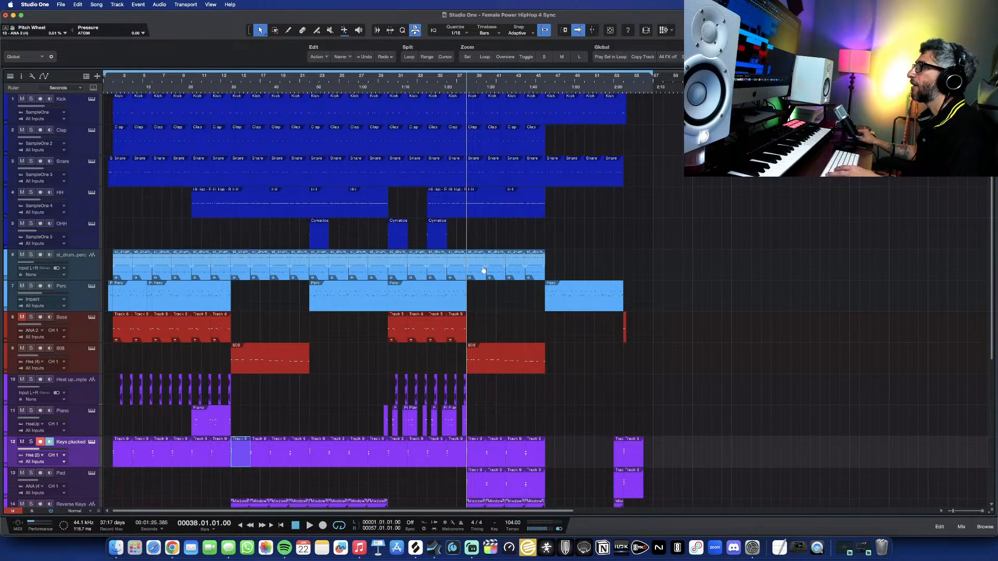
# Reduce the track heights until every track fits in view, and play the full arrangement from bar 38
pyautogui.hotkey('shift', 'w')
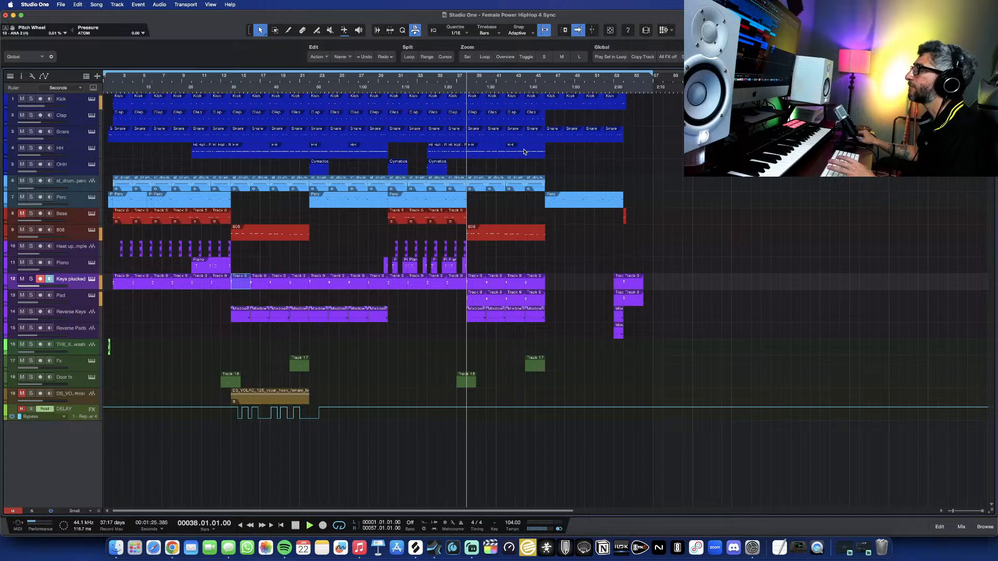
pyautogui.press('space')
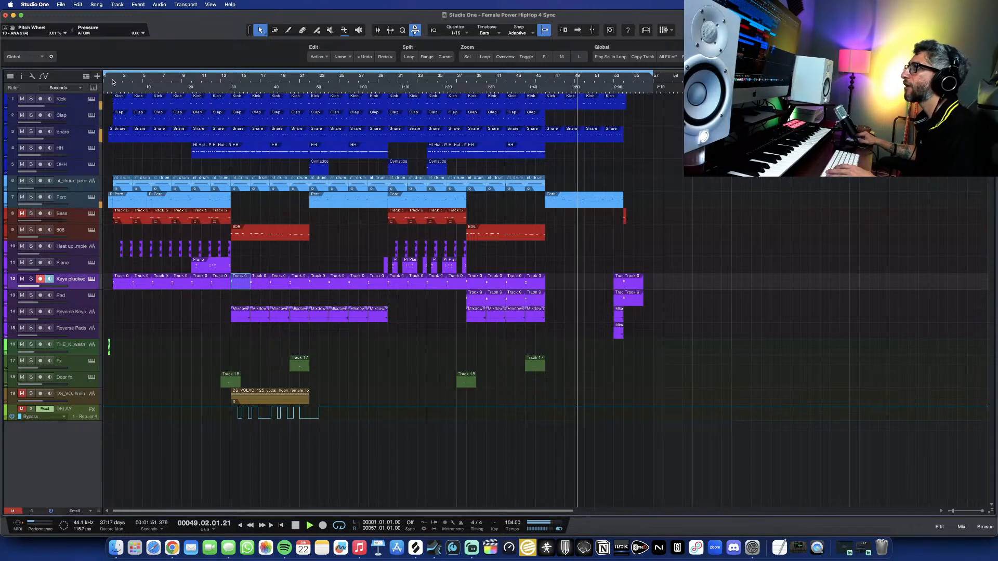
pyautogui.press('space')
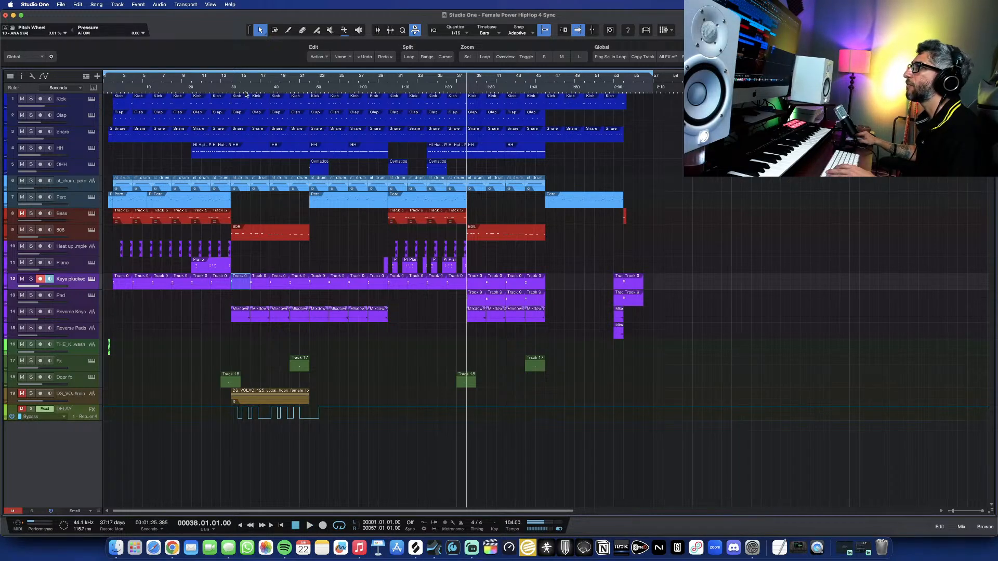
# Play the full mix from bar 20, beat 2, following the arrangement closely through bar 35
pyautogui.click(292, 78)
pyautogui.press('space')
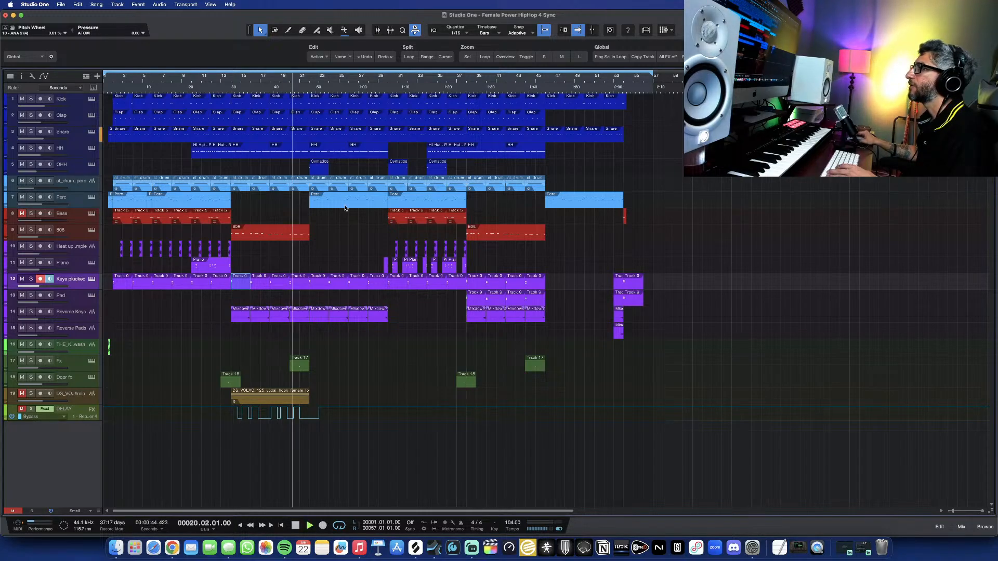
pyautogui.scroll(5, 325, 225)
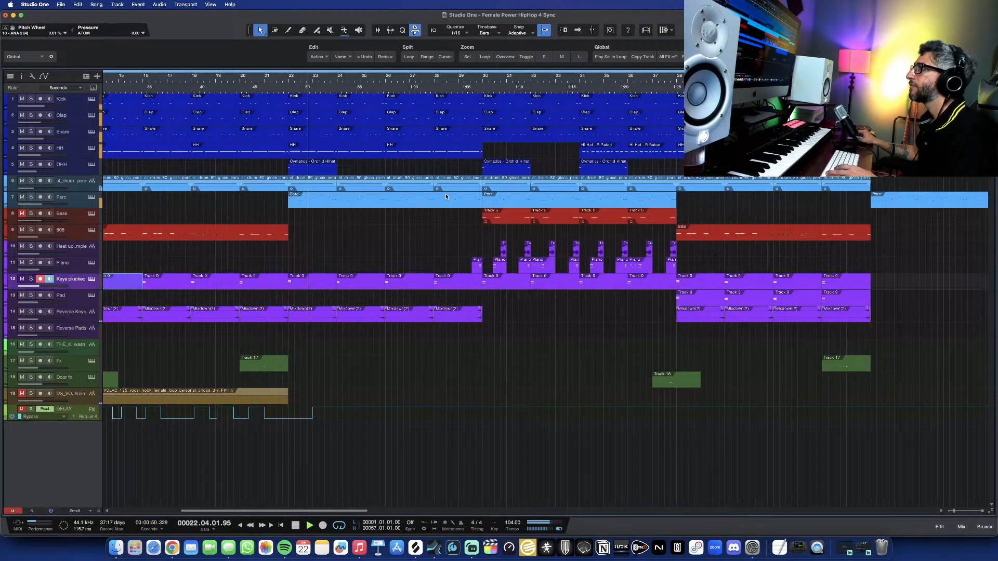
pyautogui.hscroll(1, 536, 203)
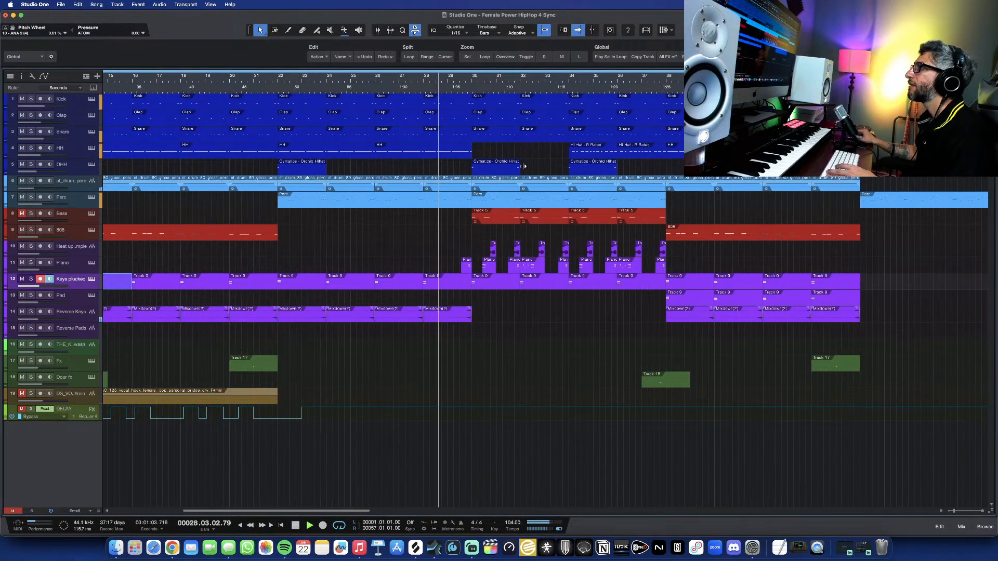
pyautogui.scroll(2, 535, 172)
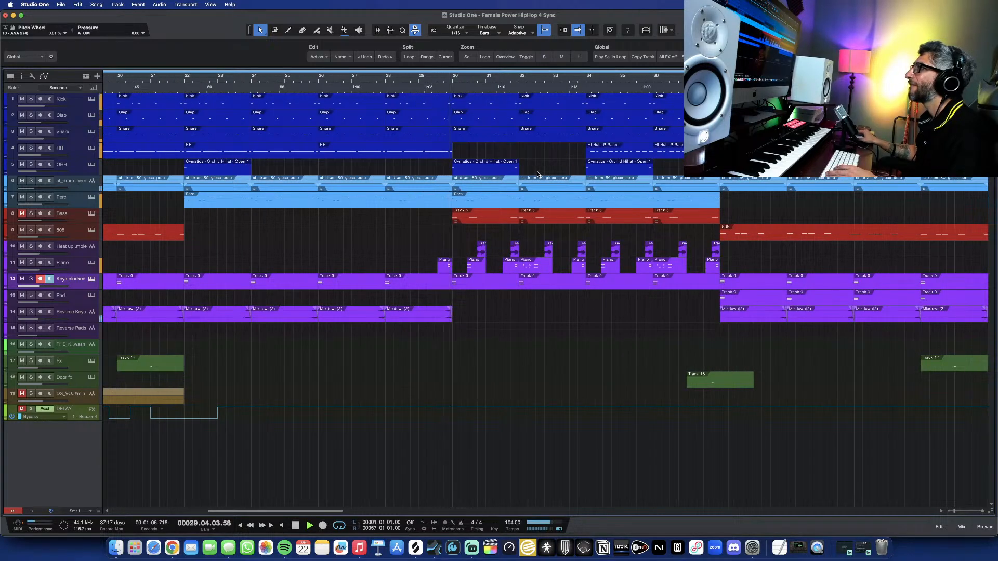
pyautogui.hscroll(5, 538, 174)
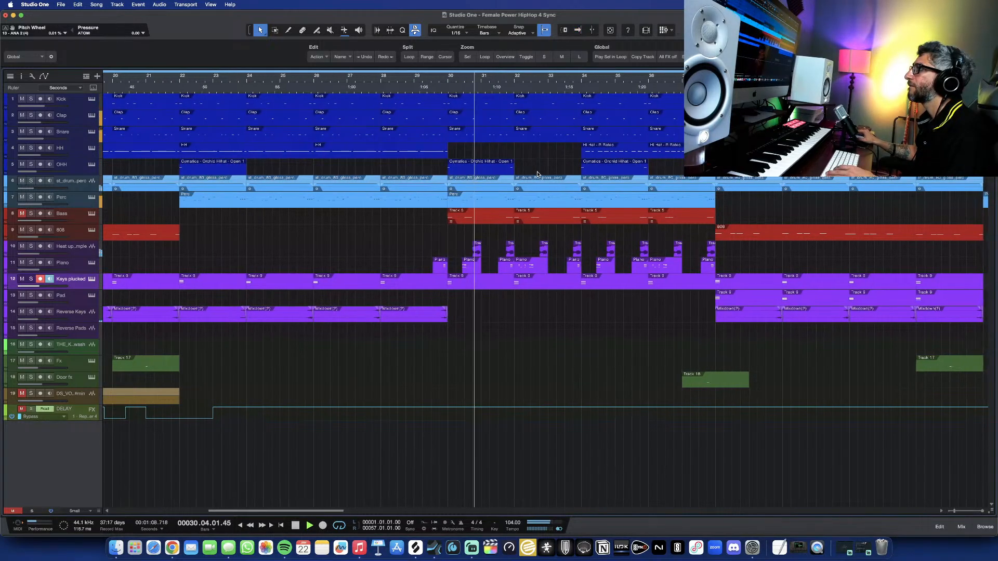
pyautogui.hscroll(1, 537, 174)
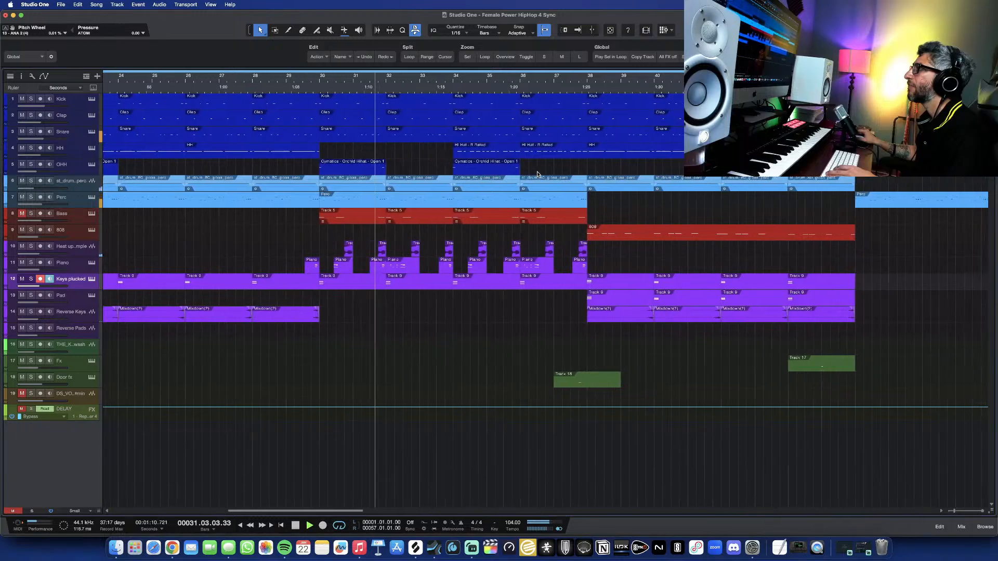
pyautogui.scroll(-2, 537, 174)
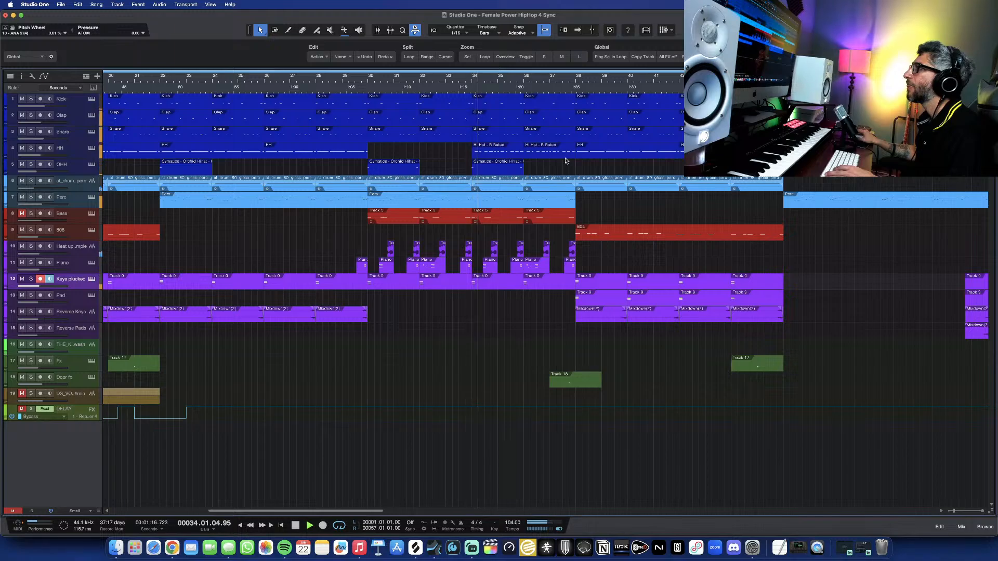
pyautogui.hscroll(1, 567, 161)
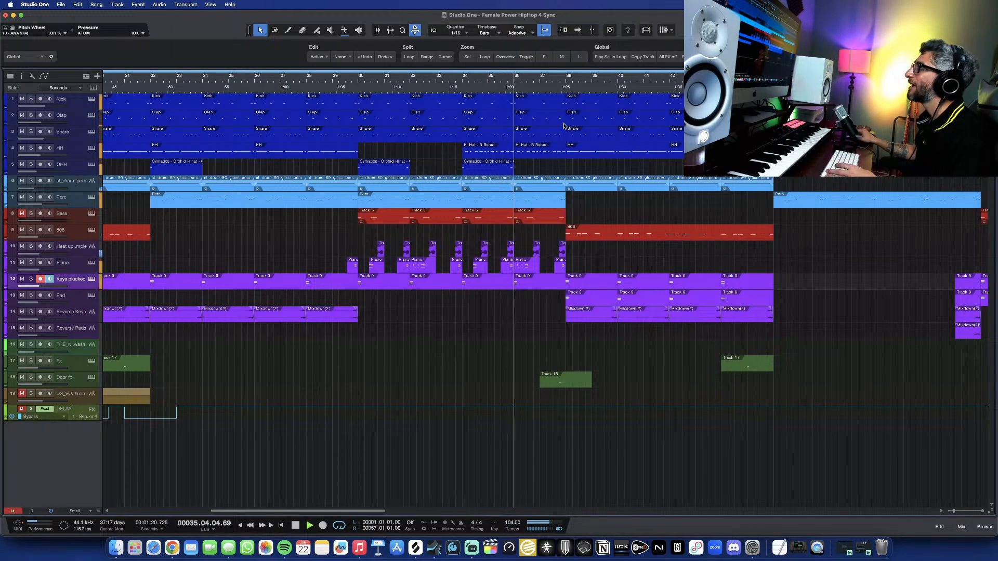
# Trim the ends of the Kick, Clap, Snare, HH, drum loop, Perc and Bass clips before bar 38 back to bar 37, beat 3
pyautogui.scroll(2, 564, 100)
pyautogui.moveTo(565, 100)
pyautogui.mouseDown()
pyautogui.moveTo(556, 101)
pyautogui.moveTo(550, 149)
pyautogui.moveTo(549, 102)
pyautogui.mouseUp()
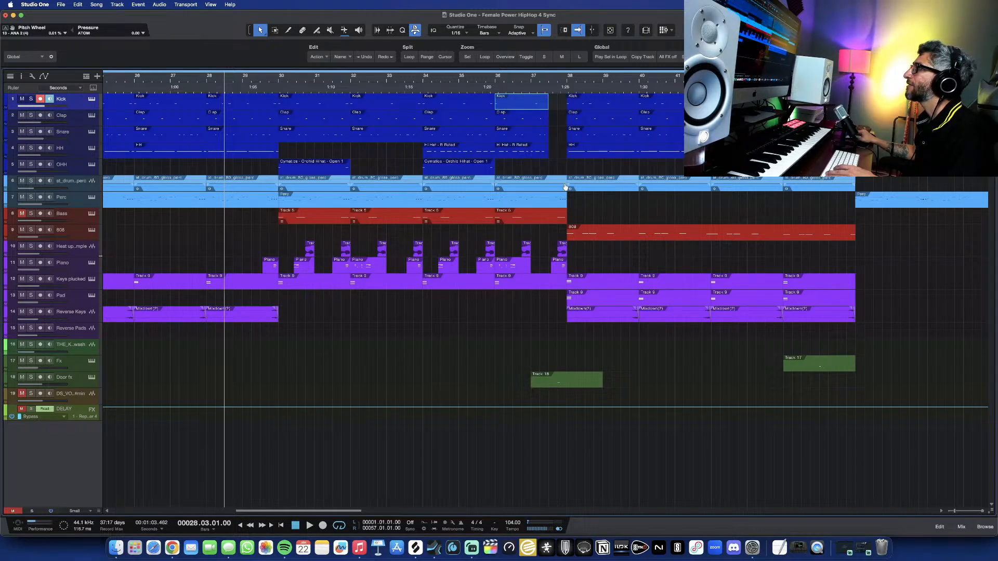
pyautogui.moveTo(565, 180); pyautogui.dragTo(557, 214)
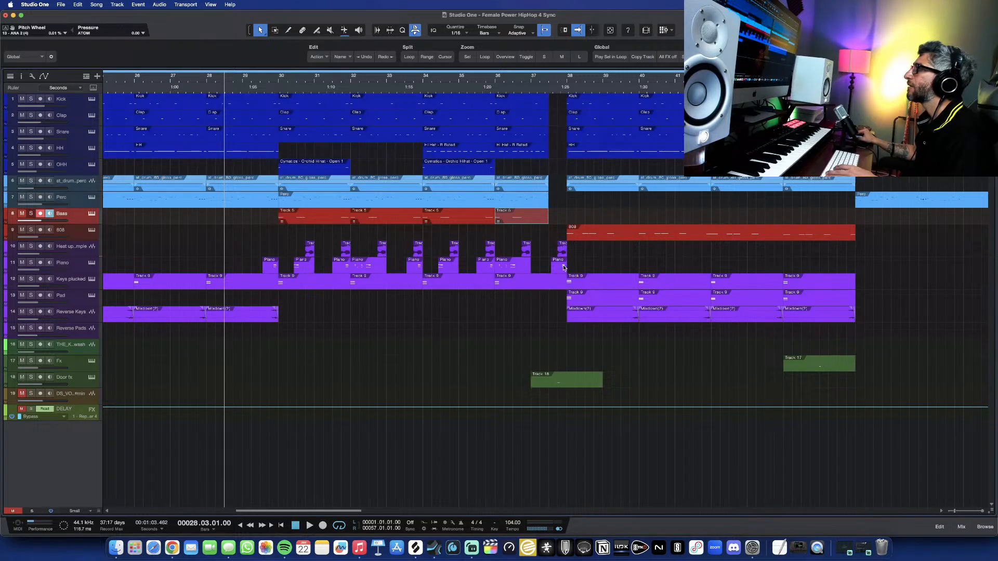
# Play the break before bar 38 from bar 36, beat 2, and replay it from bar 35, beat 3
pyautogui.click(507, 78)
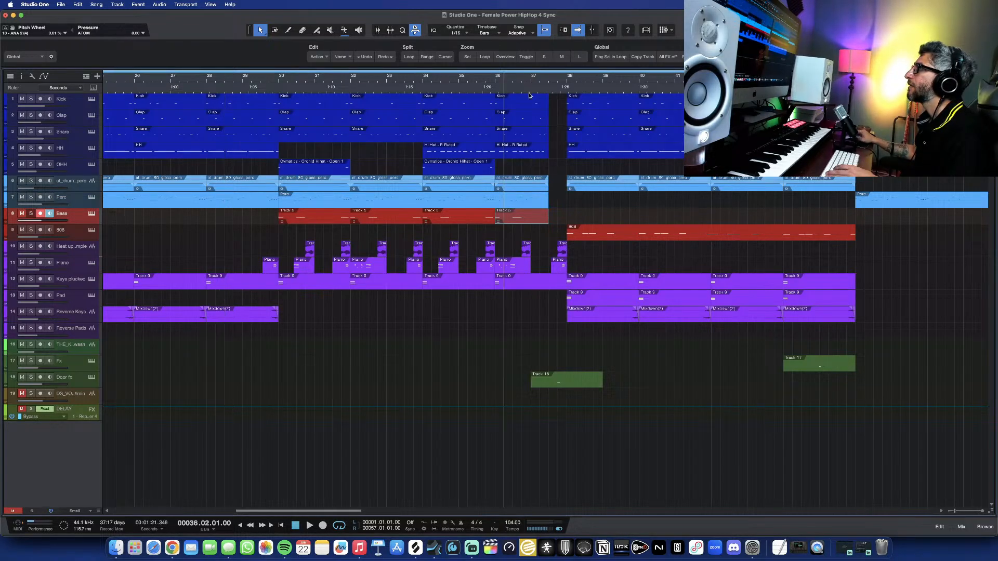
pyautogui.press('space')
pyautogui.scroll(3, 559, 256)
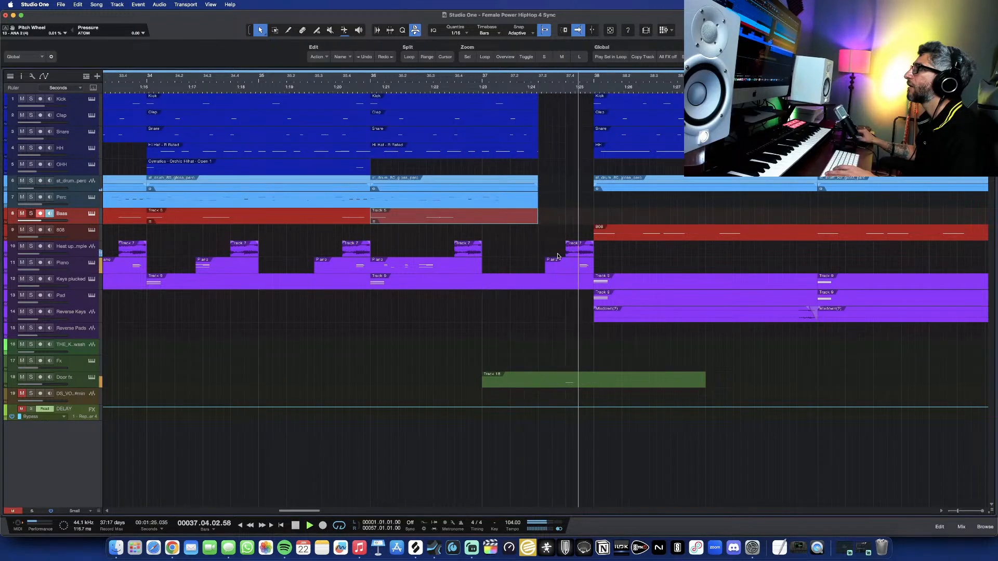
pyautogui.click(324, 78)
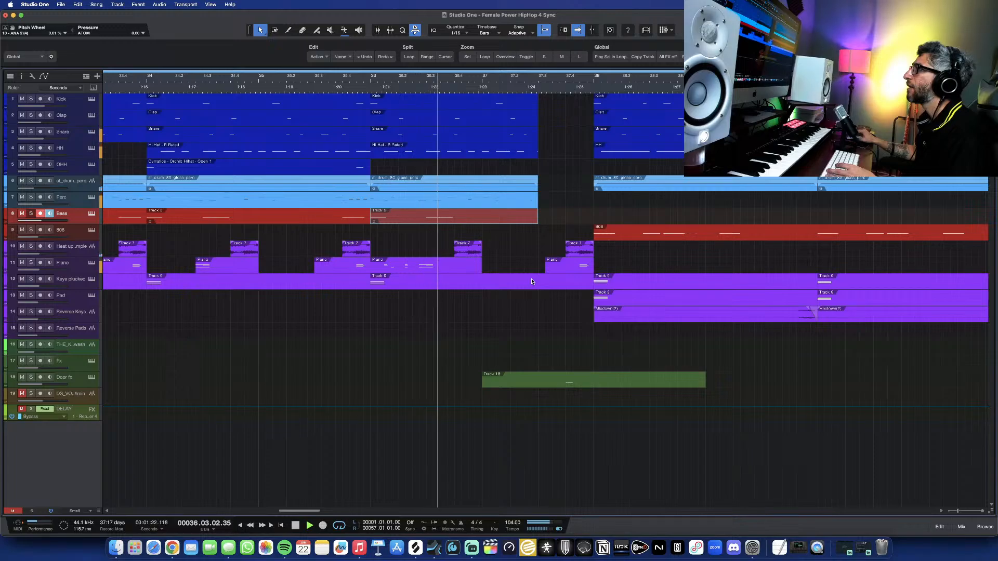
pyautogui.press('space')
pyautogui.press('space')
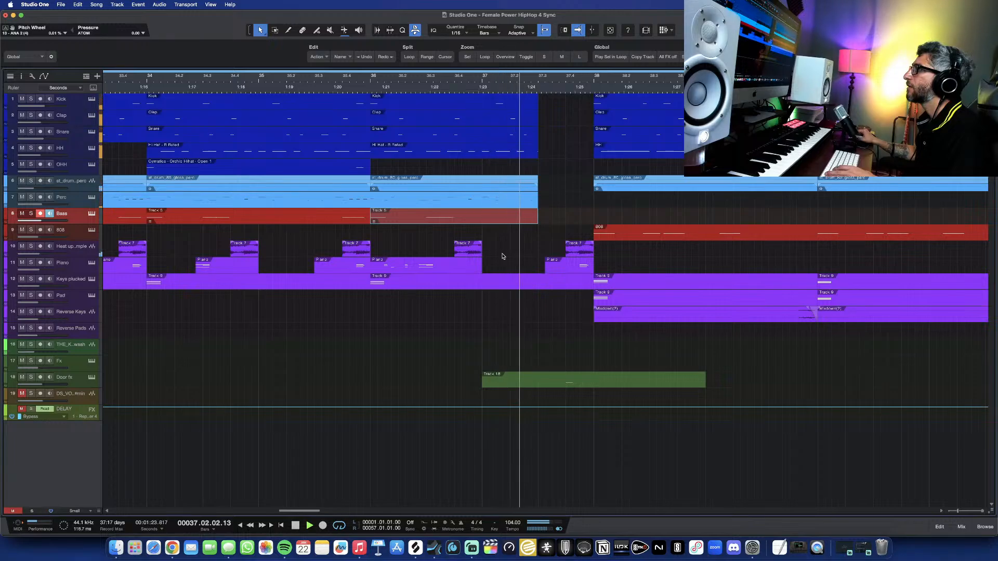
pyautogui.press('space')
pyautogui.press('space')
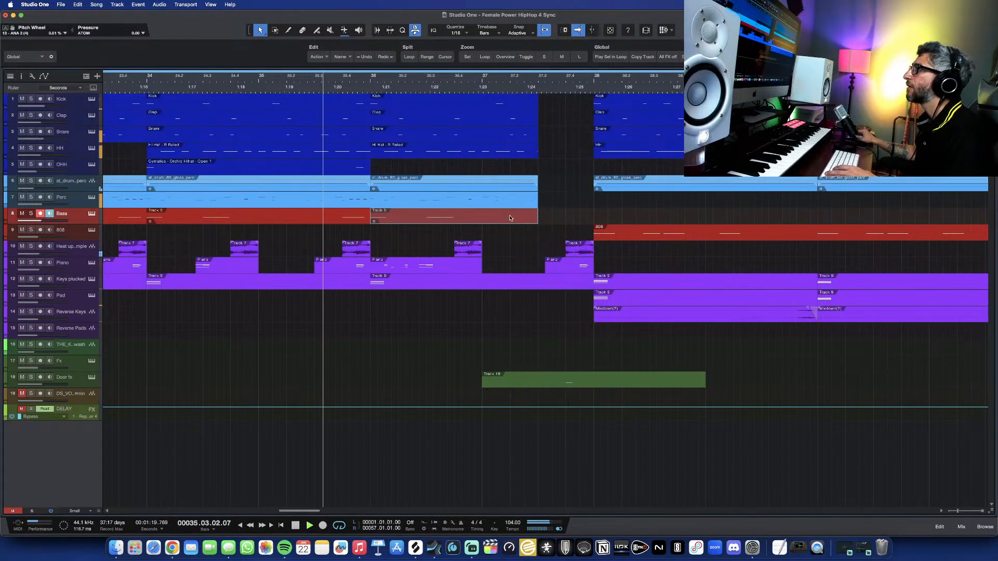
# Trim the Kick clip before bar 38 back to bar 37, beat 2, and the Clap, Snare and HH clips to just before that beat
pyautogui.click(535, 137)
pyautogui.press('space')
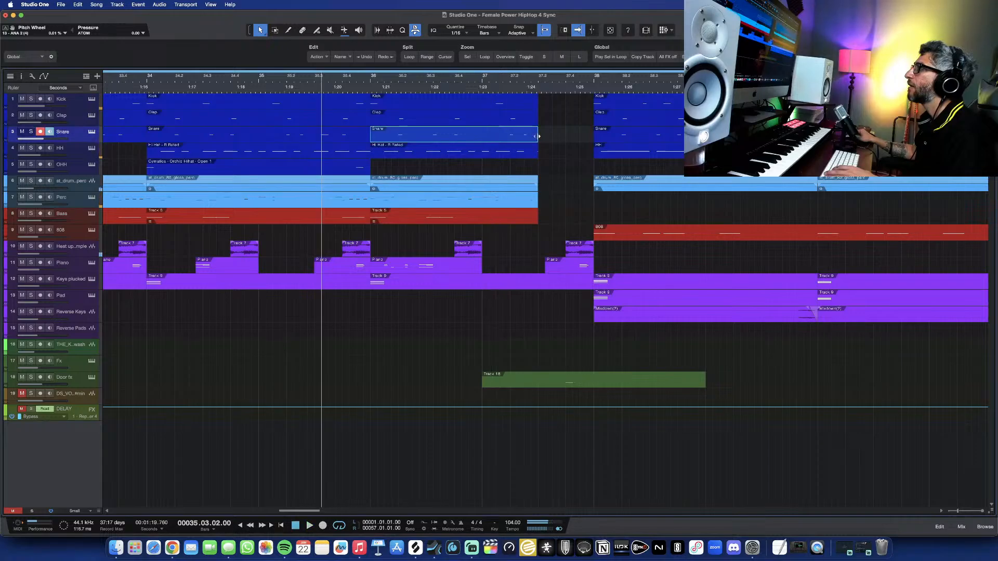
pyautogui.moveTo(537, 135); pyautogui.dragTo(520, 103)
pyautogui.press('space')
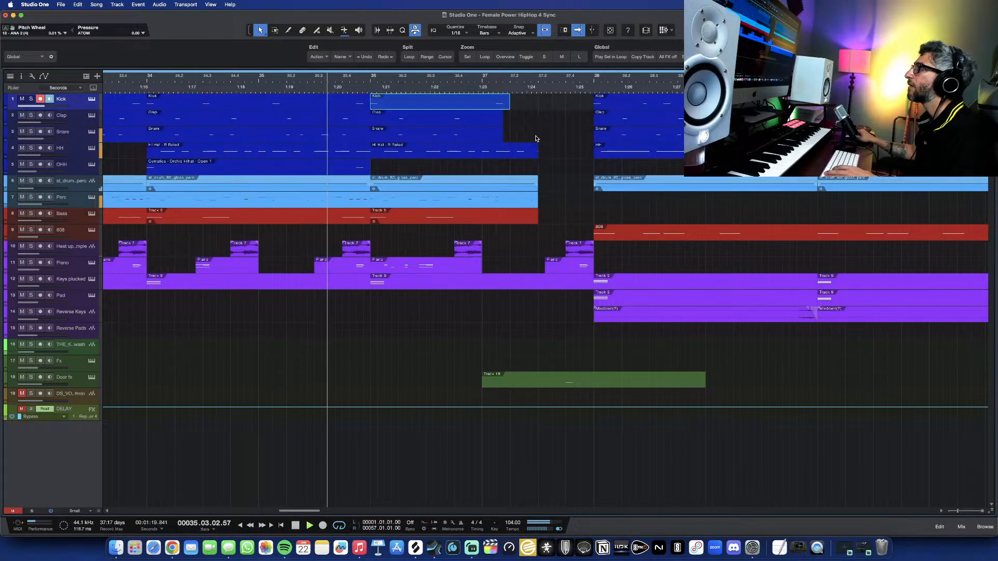
pyautogui.moveTo(537, 155); pyautogui.dragTo(502, 156)
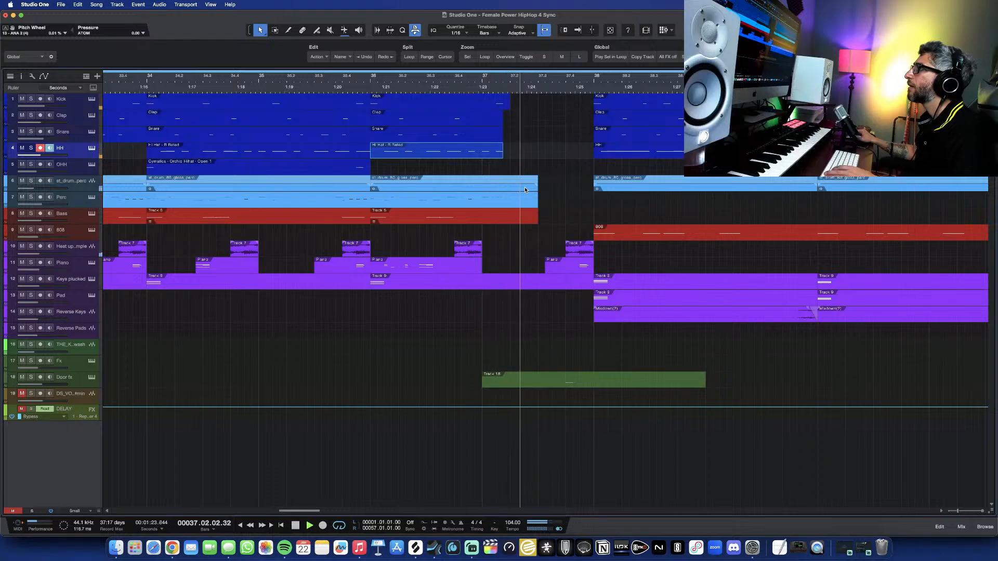
# Trim the Perc clip to bar 37, beat 2, and the drum loop to just before it, and replay from bar 35, beat 3
pyautogui.press('space')
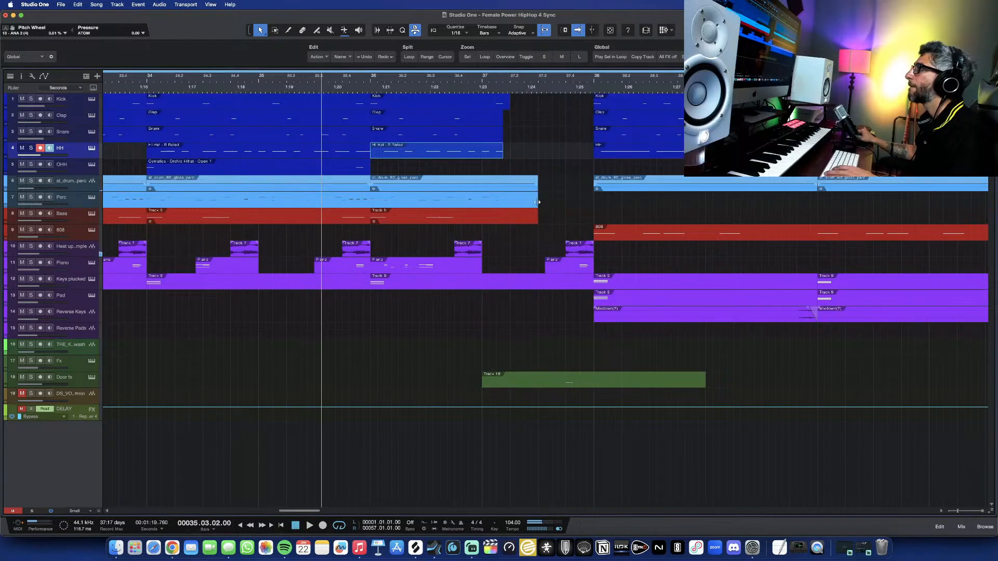
pyautogui.moveTo(539, 202); pyautogui.dragTo(509, 183)
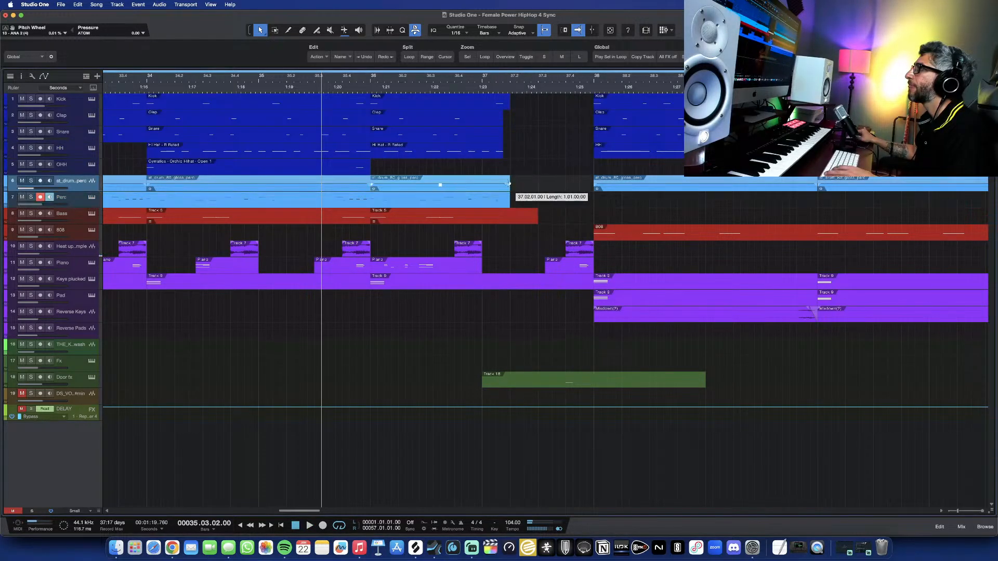
pyautogui.press('space')
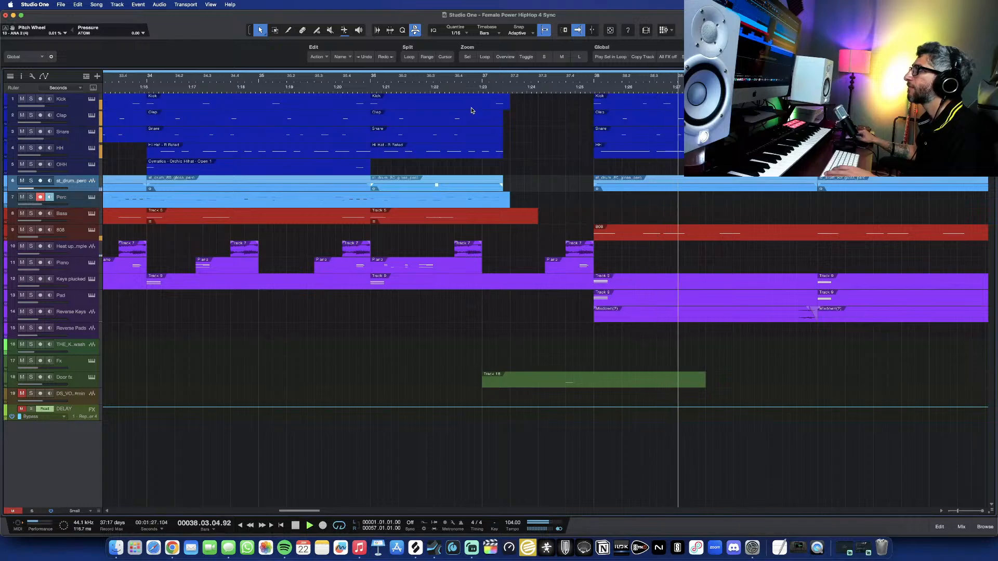
pyautogui.click(325, 78)
pyautogui.scroll(-1, 490, 298)
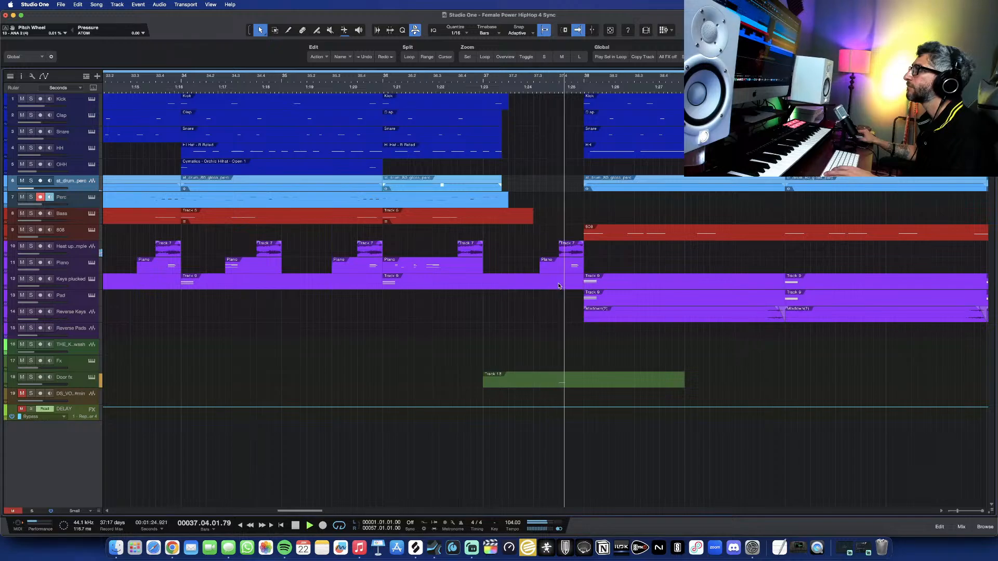
# Replay the break before bar 38 several times from bar 36
pyautogui.click(382, 77)
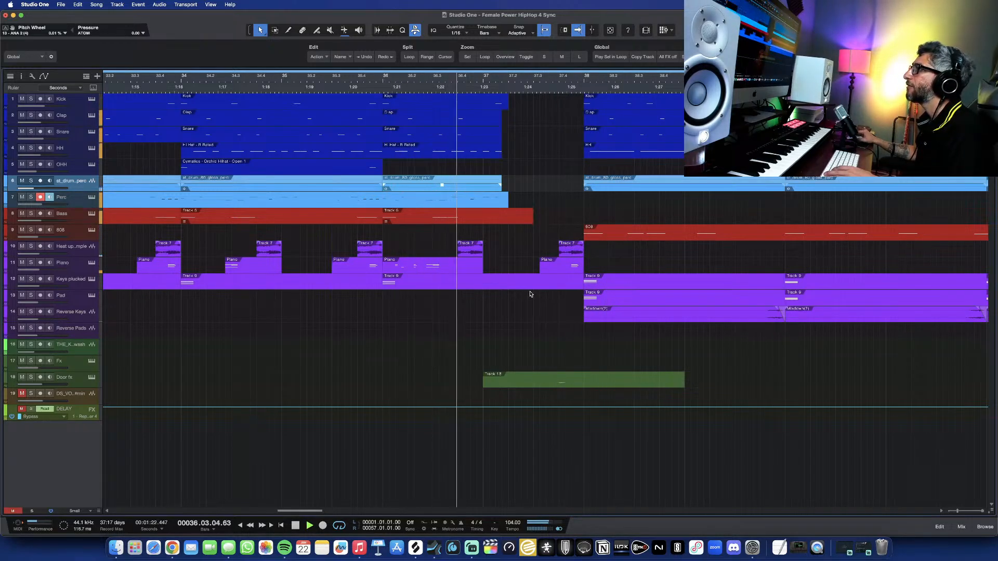
pyautogui.press('space')
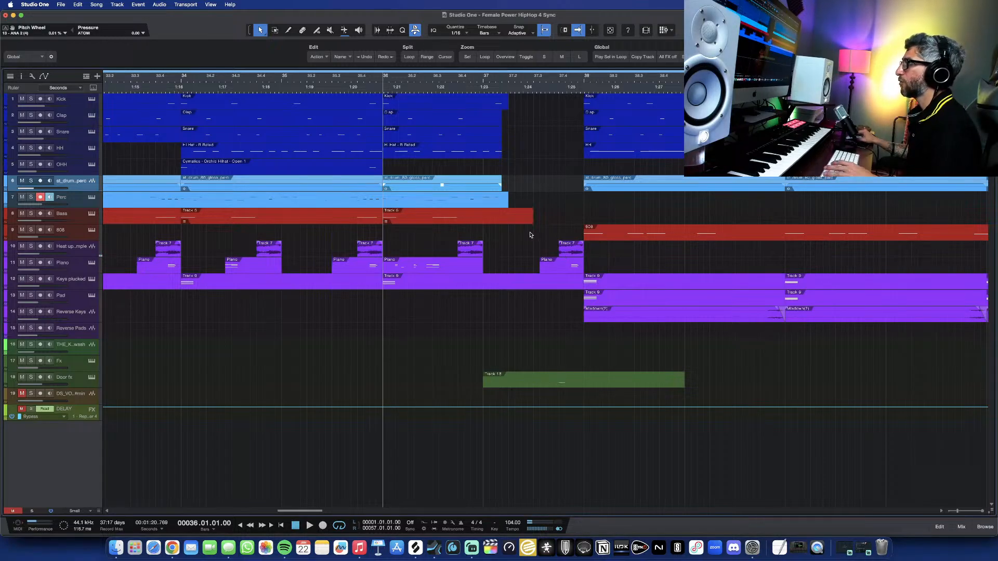
pyautogui.press('space')
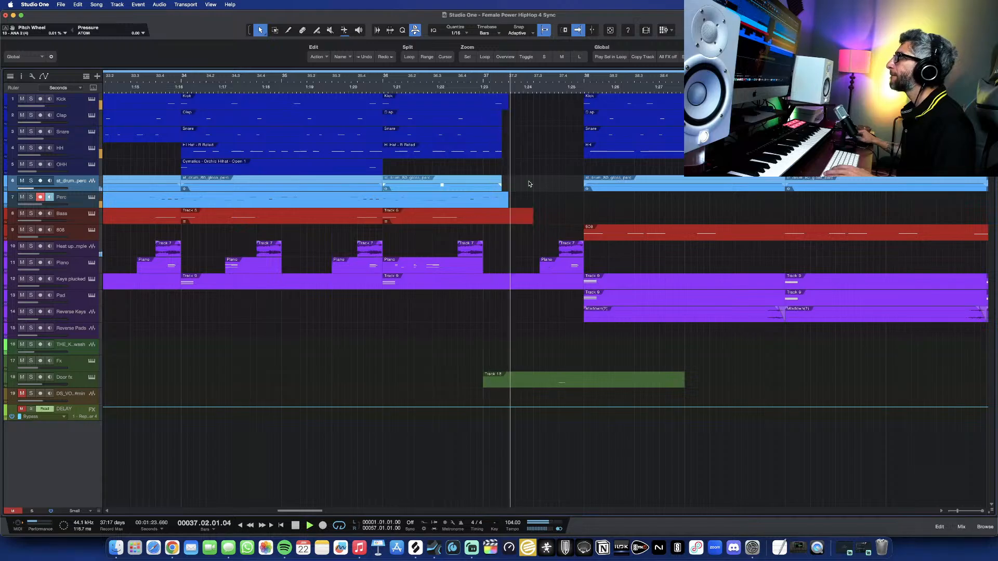
pyautogui.press('space')
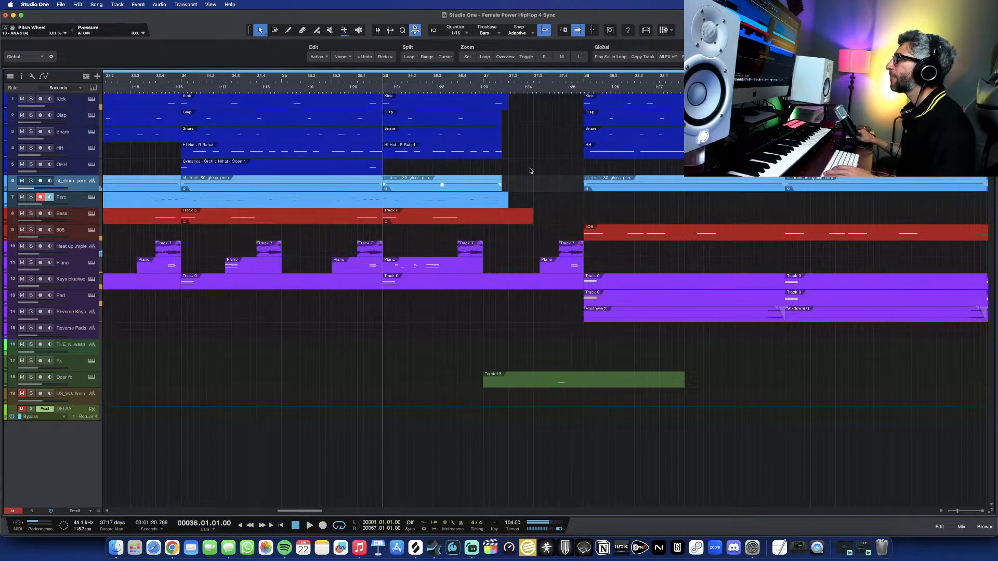
pyautogui.press('space')
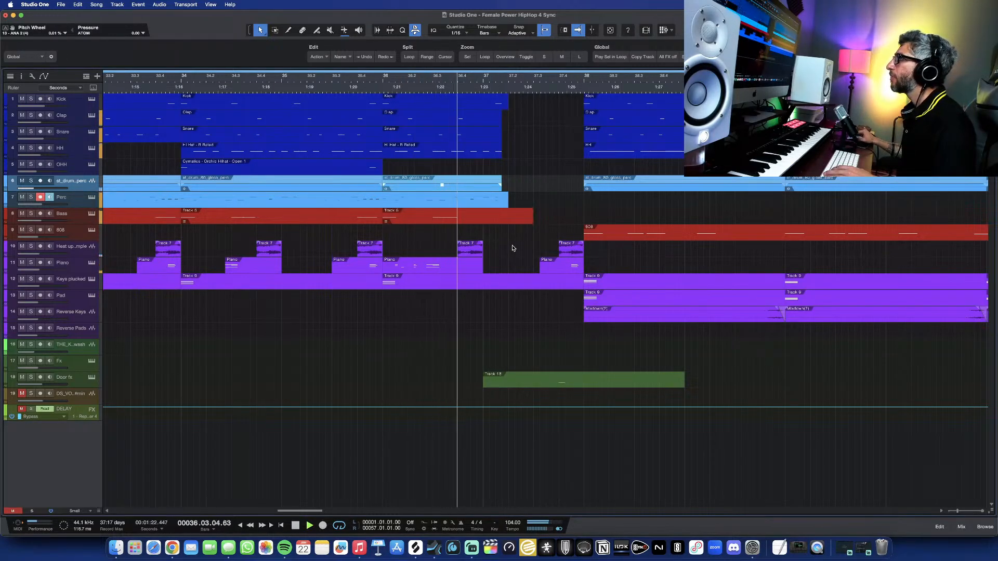
pyautogui.press('space')
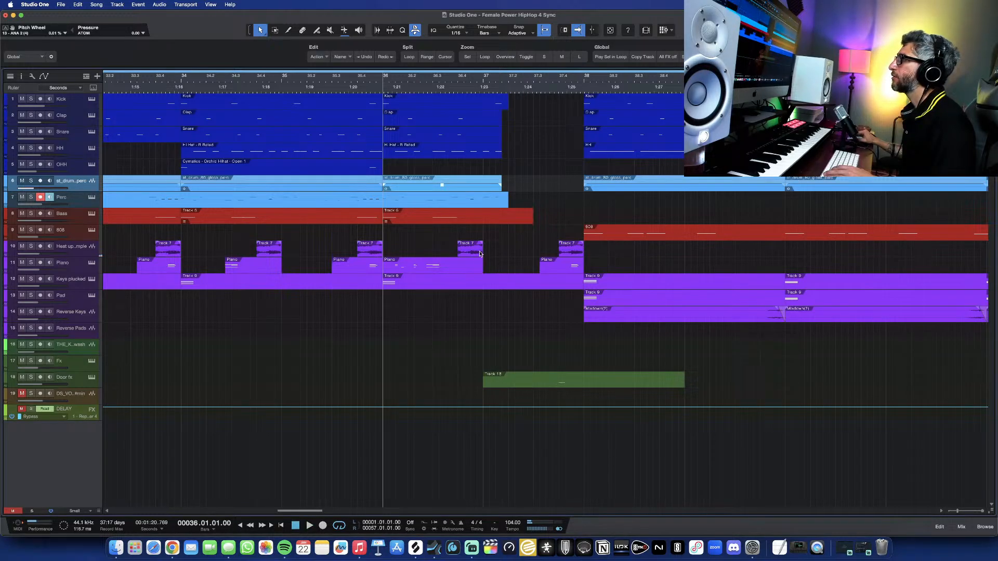
# Automate the ValhallaSupermassive bypass on the Heat up Sample track, raising it from bar 37 to bar 37, beat 4
pyautogui.doubleClick(72, 248)
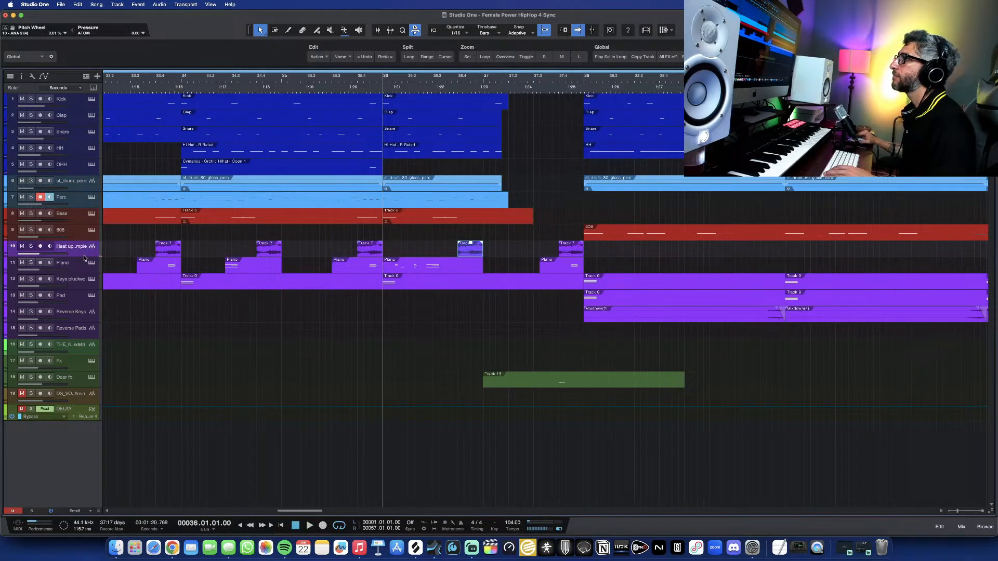
pyautogui.press('F3')
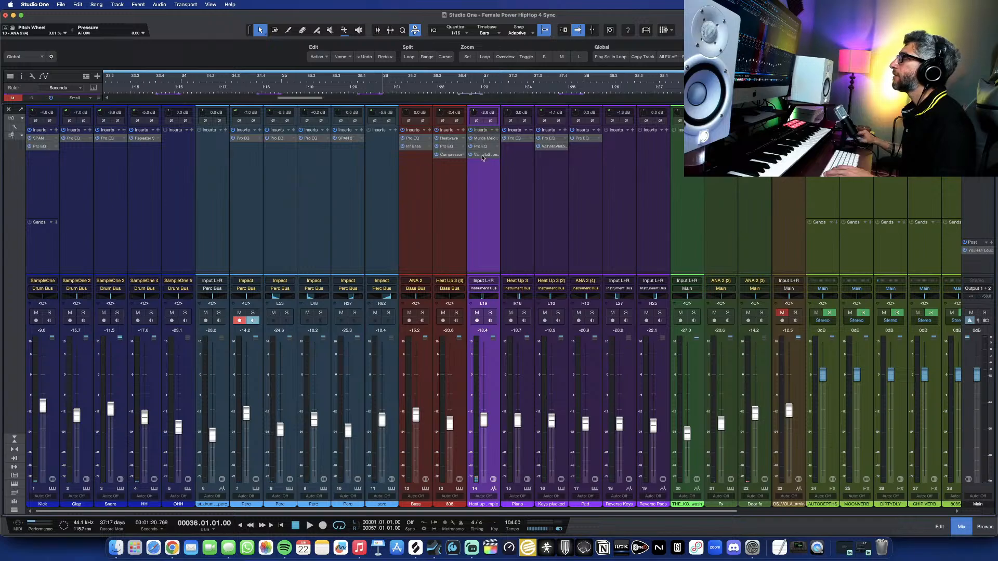
pyautogui.click(483, 155)
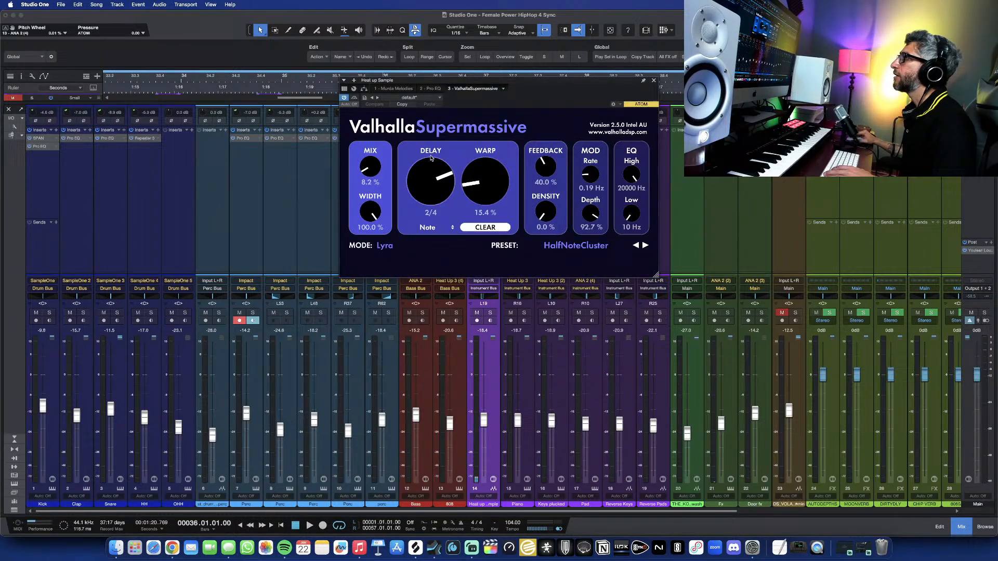
pyautogui.rightClick(355, 100)
pyautogui.click(389, 136)
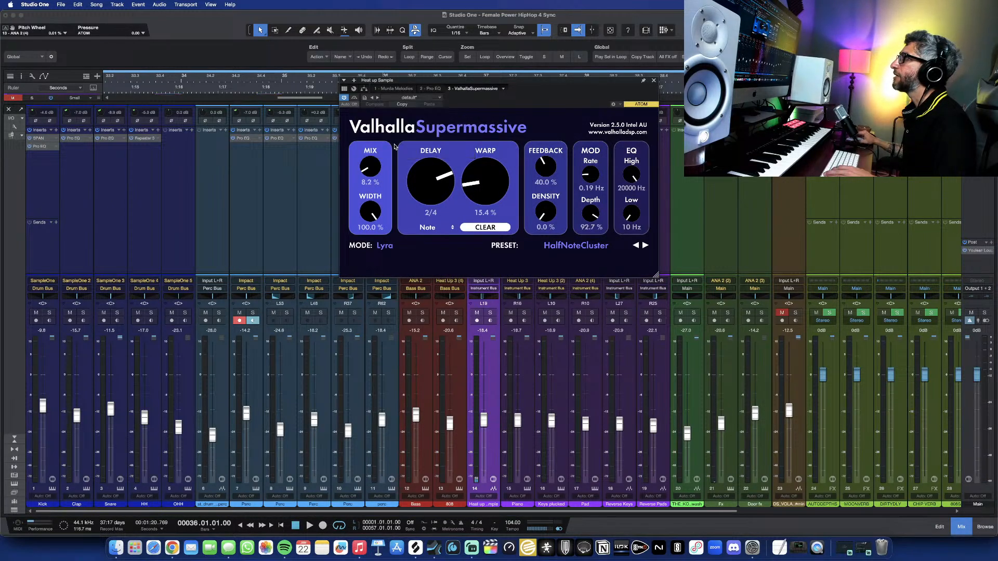
pyautogui.click(654, 82)
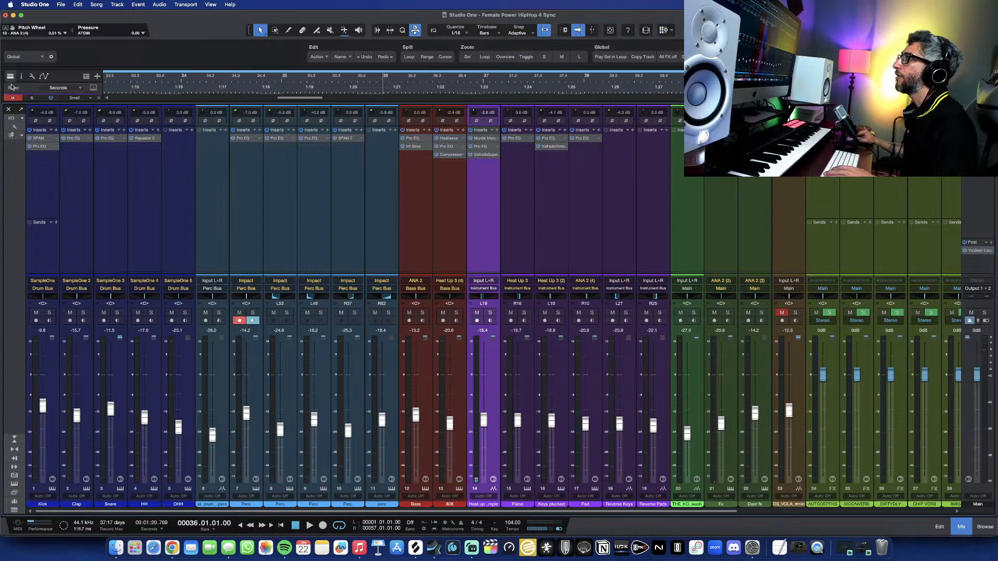
pyautogui.press('F3')
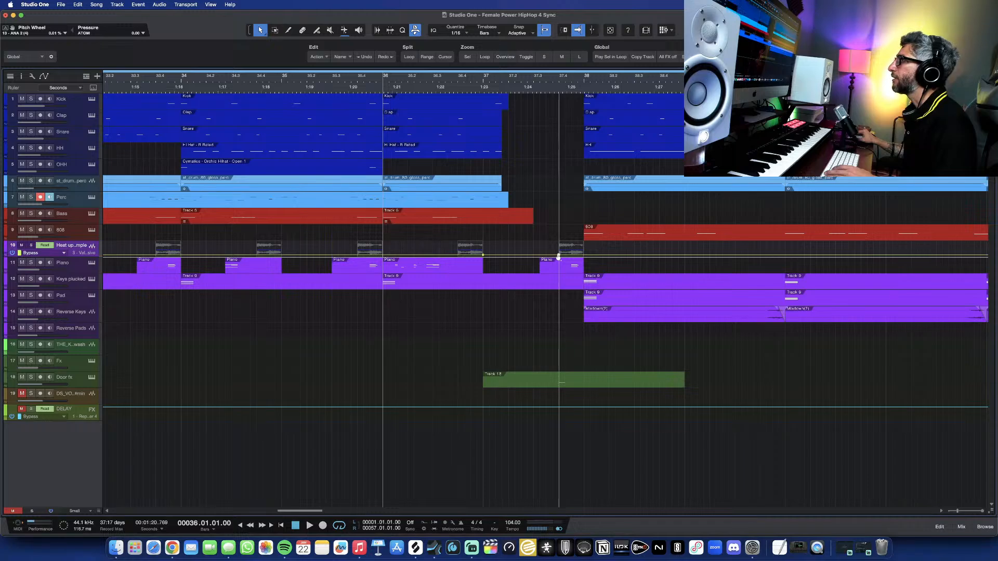
pyautogui.moveTo(553, 256); pyautogui.dragTo(482, 243)
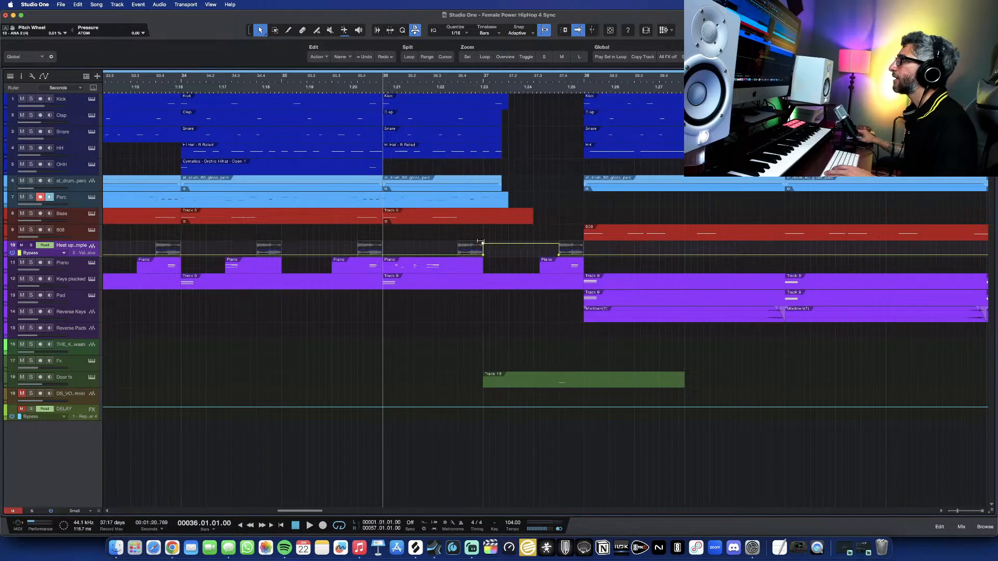
# Play the break with the bypass automation, replay it from bar 32, and hide the track automation envelopes
pyautogui.press('space')
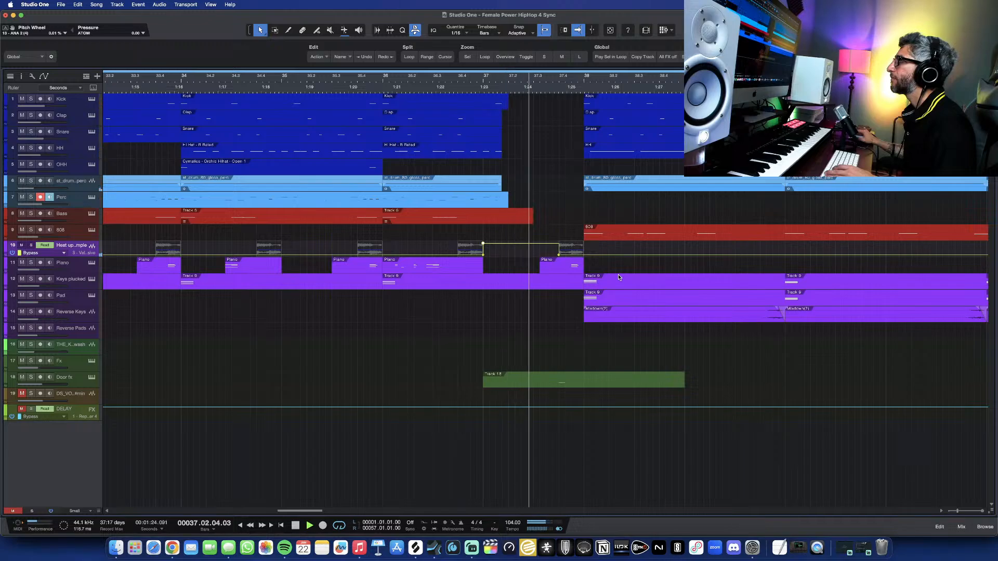
pyautogui.click(426, 79)
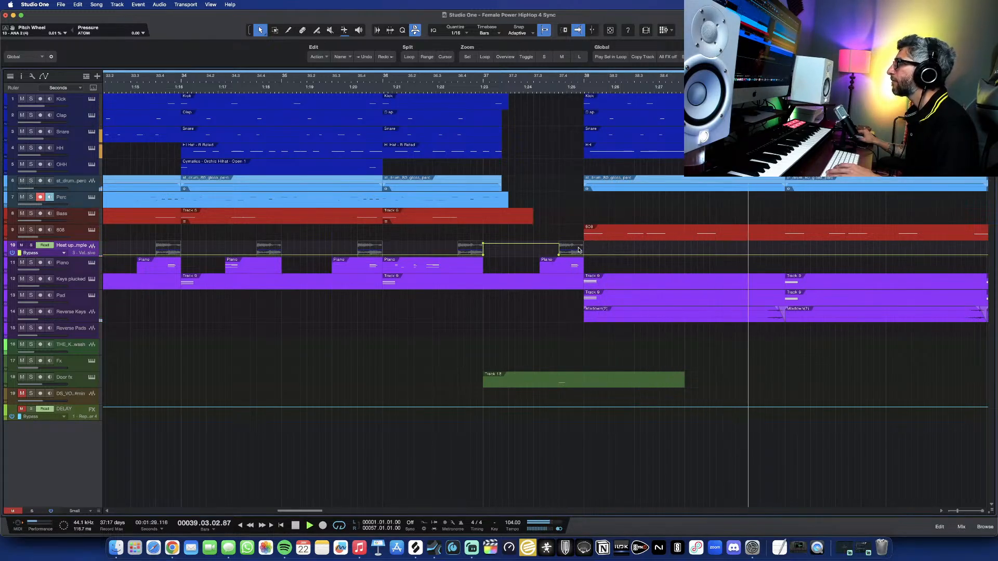
pyautogui.scroll(-5, 585, 249)
pyautogui.click(378, 79)
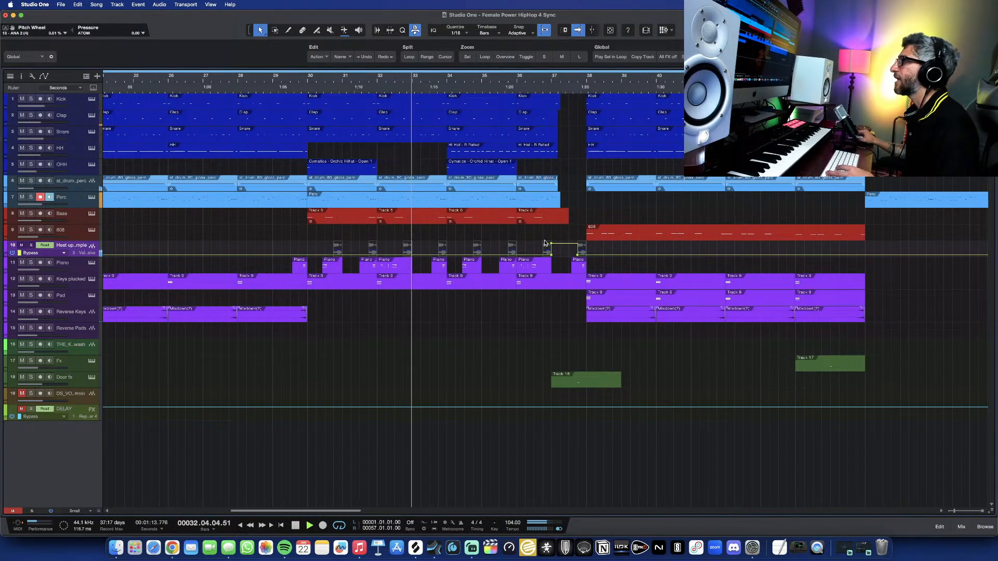
pyautogui.click(44, 77)
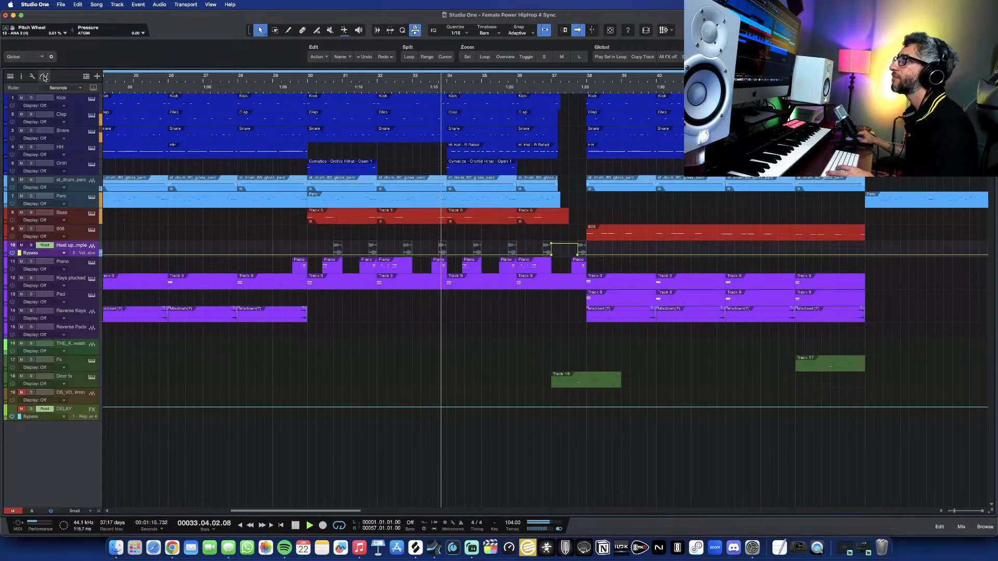
pyautogui.click(45, 76)
# Play the 808 and vocal section from bar 13, beat 4, and stop playback
pyautogui.scroll(-2, 534, 240)
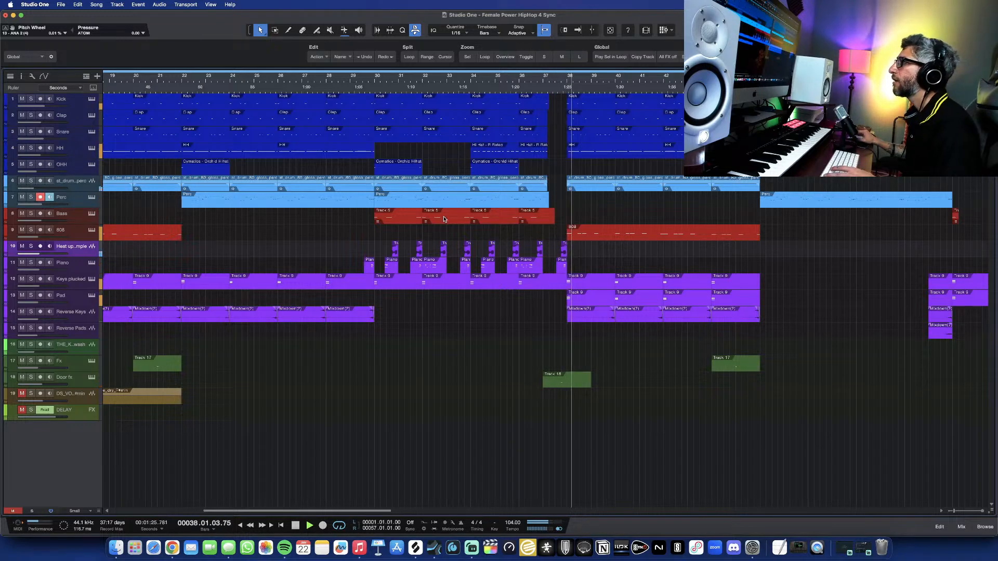
pyautogui.hscroll(-15, 320, 176)
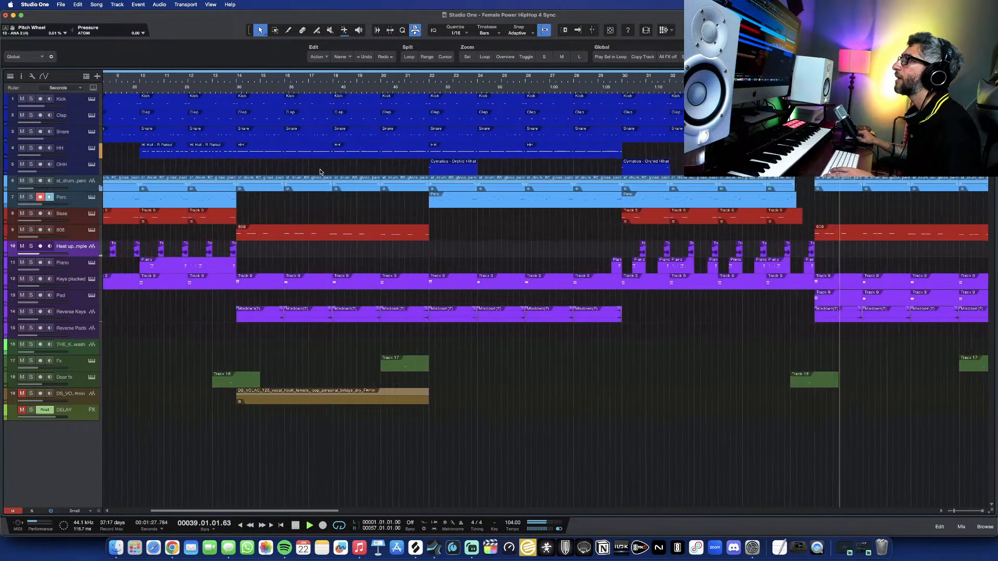
pyautogui.hscroll(-2, 318, 170)
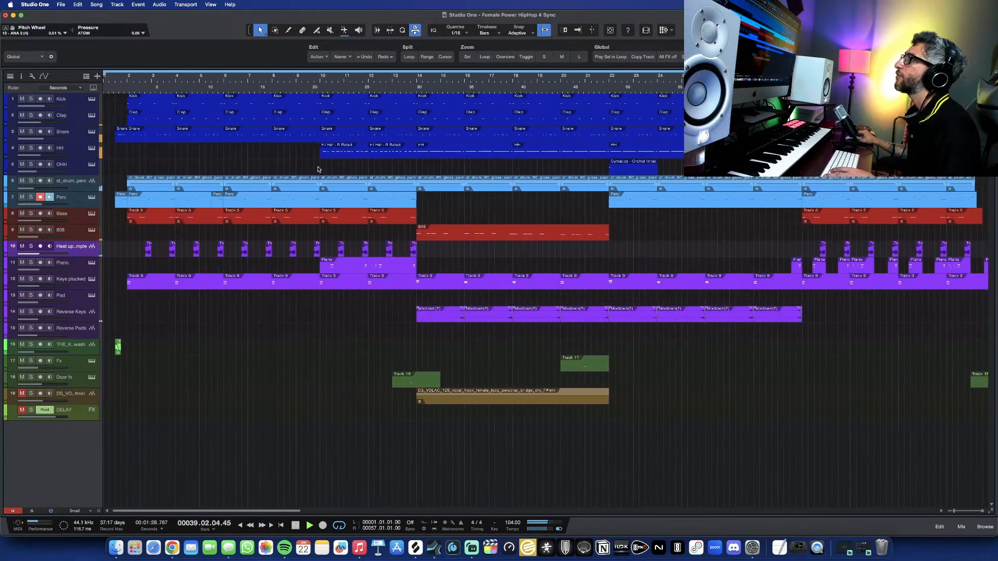
pyautogui.click(412, 79)
pyautogui.press('e')
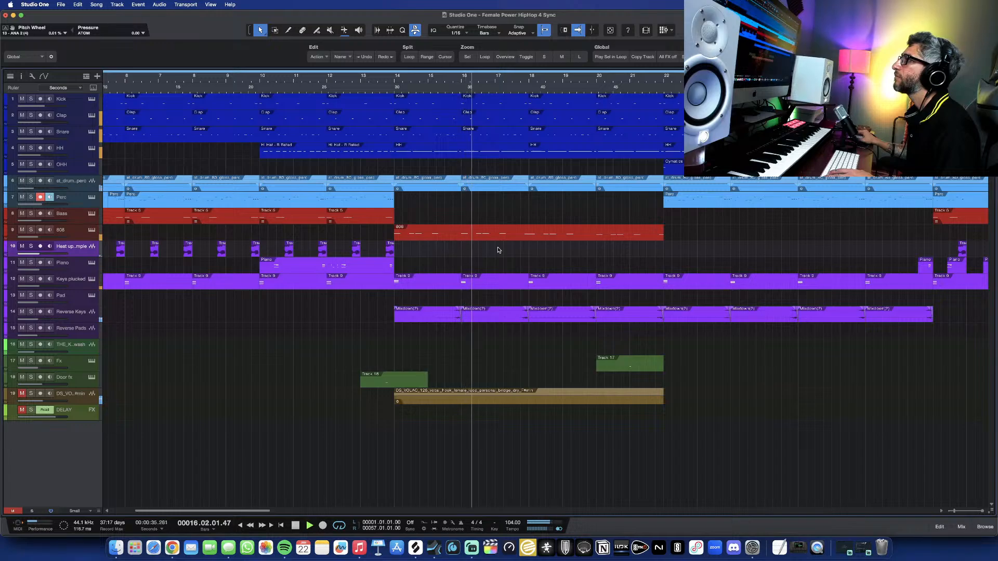
pyautogui.press('space')
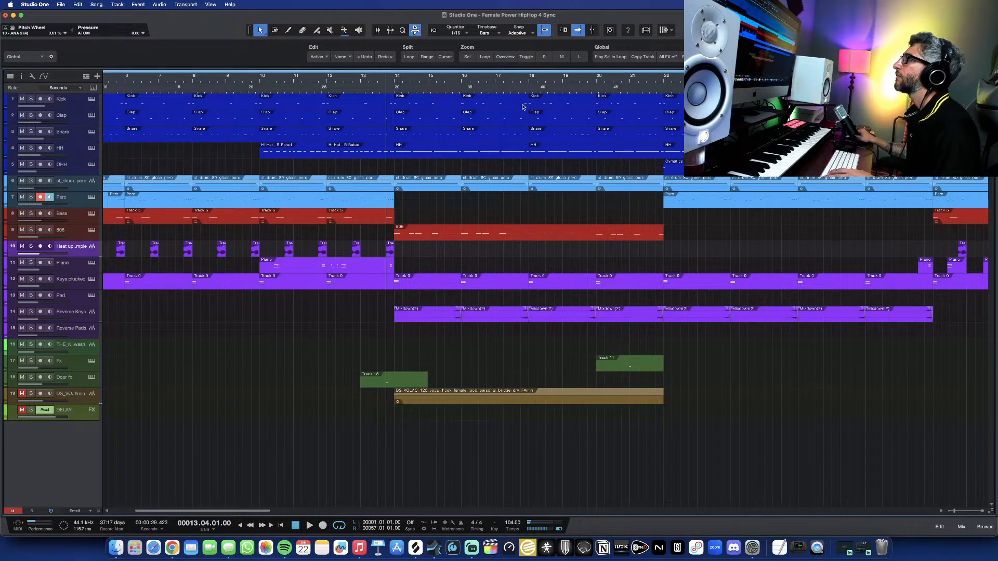
# Trim the Kick, Clap, HH and drum loop clips before bar 18 back to bar 17, leaving the following drum loop ending at bar 20
pyautogui.moveTo(527, 101); pyautogui.dragTo(489, 118)
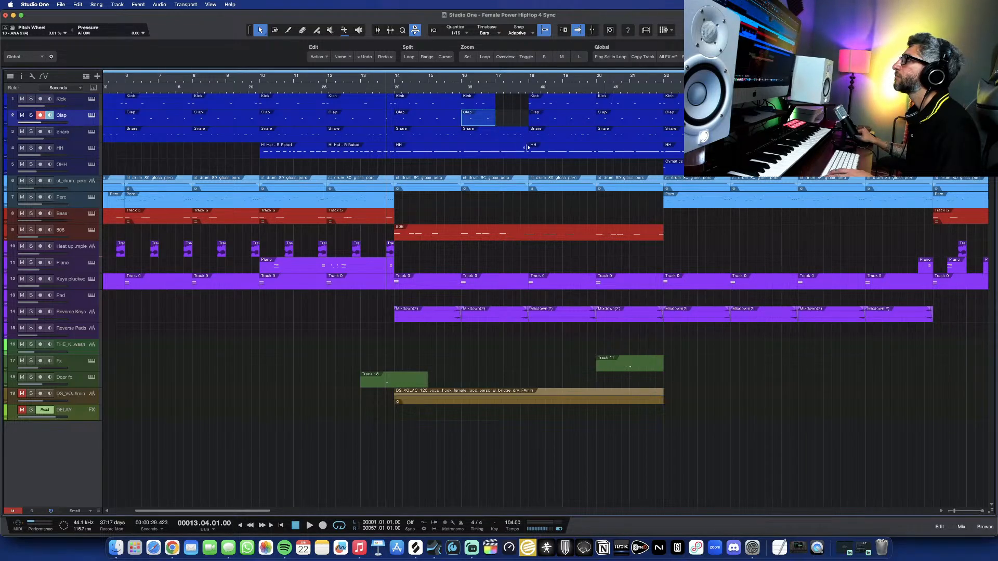
pyautogui.moveTo(528, 147); pyautogui.dragTo(498, 149)
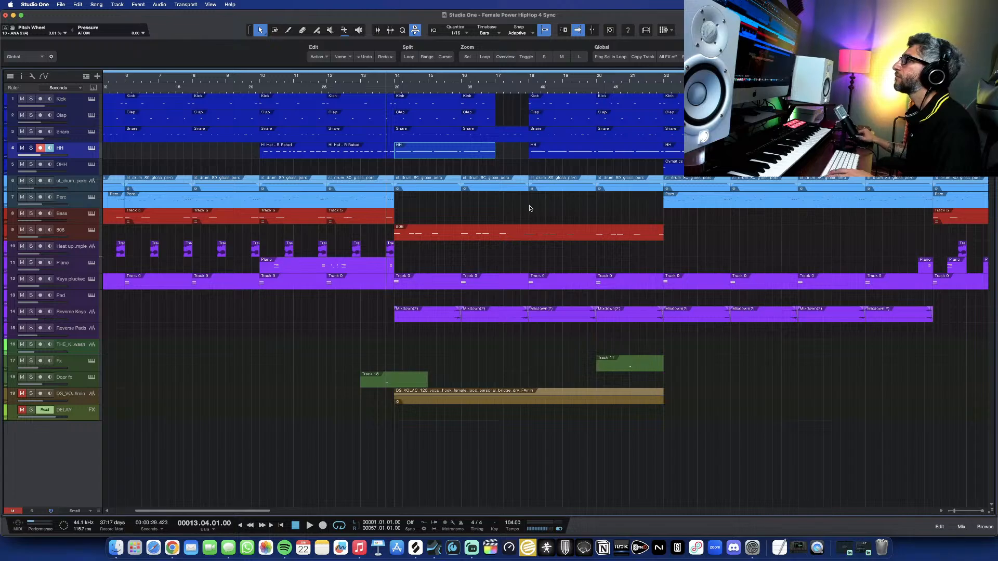
pyautogui.press('space')
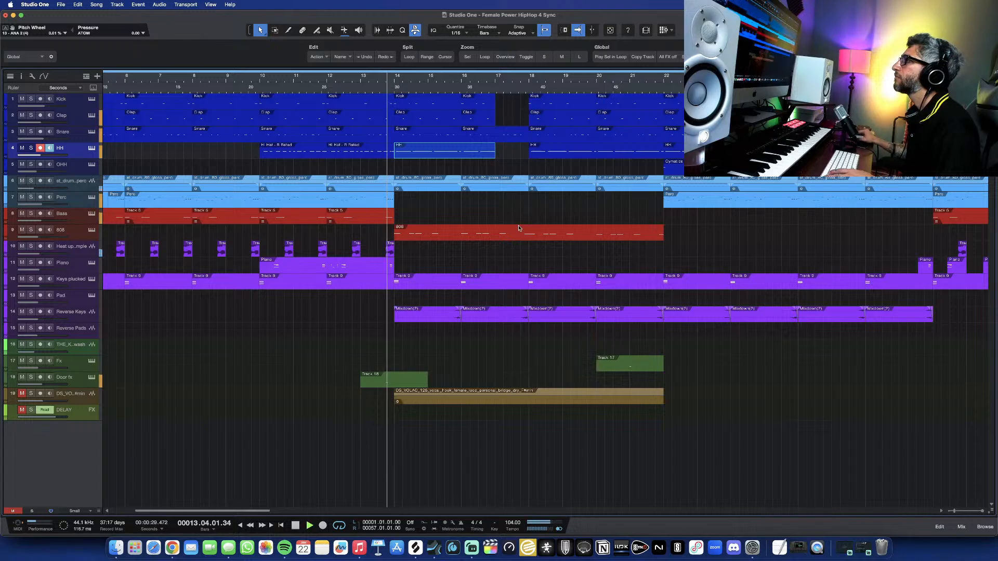
pyautogui.click(527, 189)
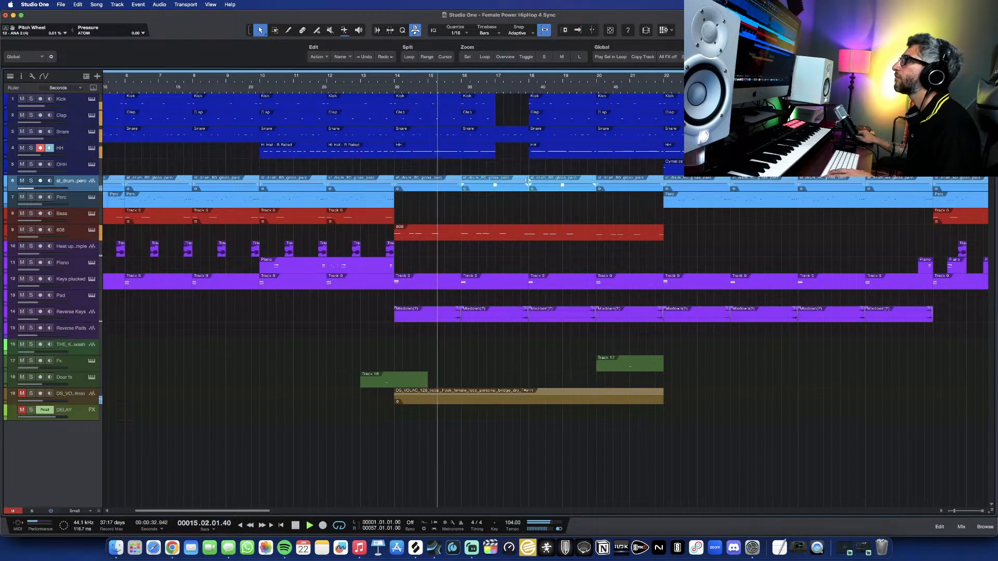
pyautogui.moveTo(527, 183); pyautogui.dragTo(495, 183)
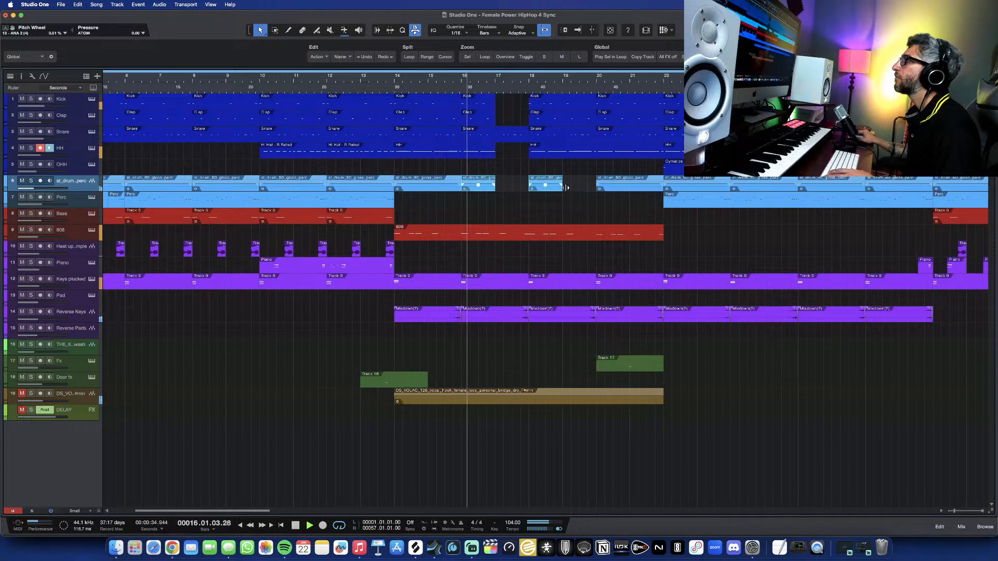
pyautogui.moveTo(566, 188); pyautogui.dragTo(595, 188)
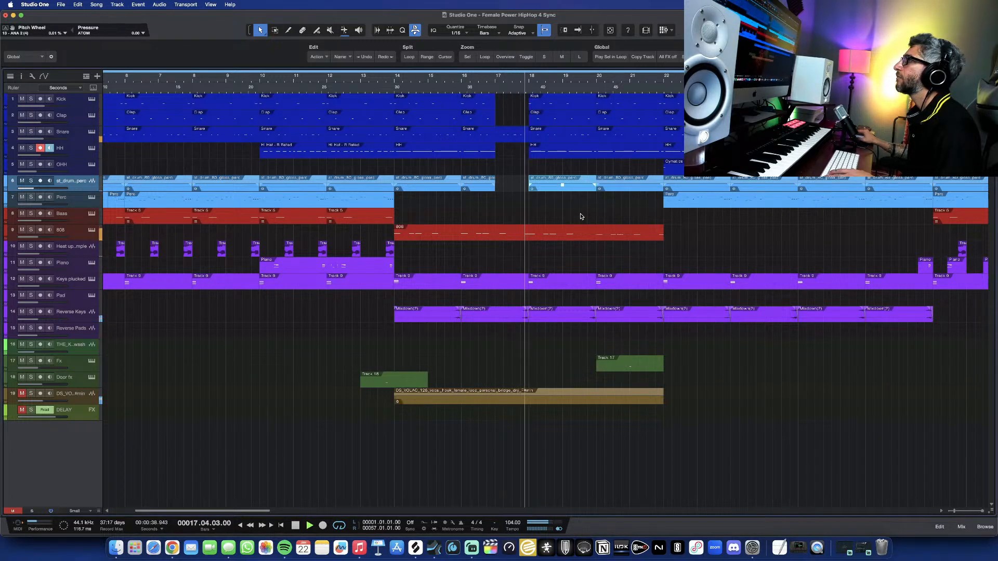
# Delete the Reverse Keys clip between bars 16 and 18 while auditioning the break from bar 15, beat 3
pyautogui.click(445, 80)
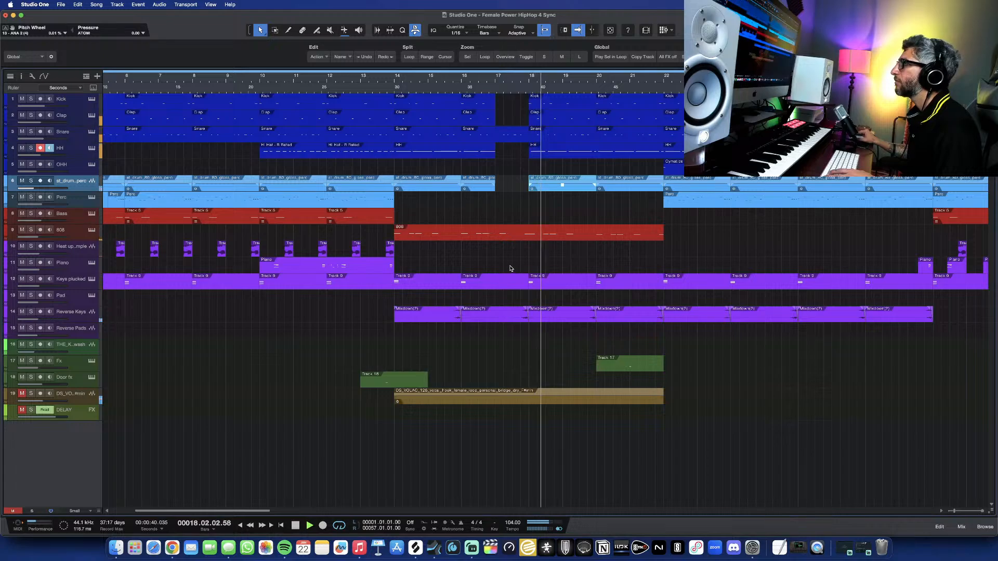
pyautogui.press('space')
pyautogui.click(489, 309)
pyautogui.press('Delete')
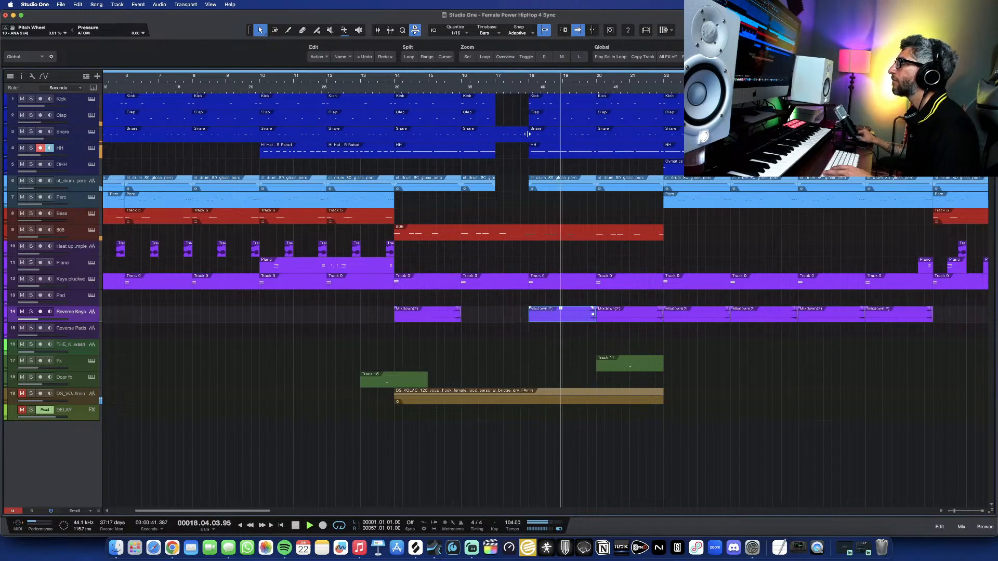
pyautogui.press('space')
# Trim the Snare clip before bar 18 back to bar 17 and replay the break
pyautogui.moveTo(529, 136); pyautogui.dragTo(505, 133)
pyautogui.press('space')
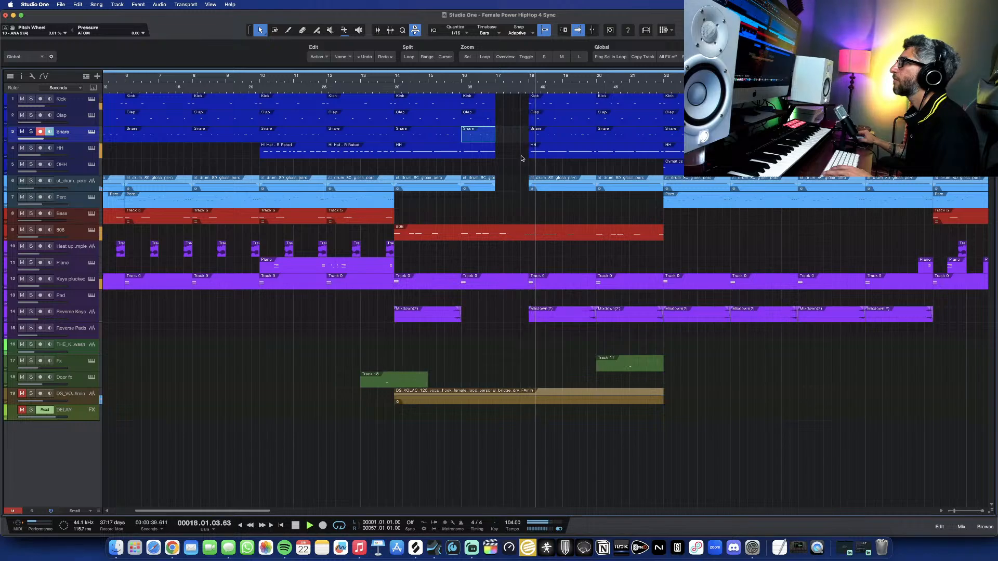
pyautogui.press('space')
pyautogui.press('space')
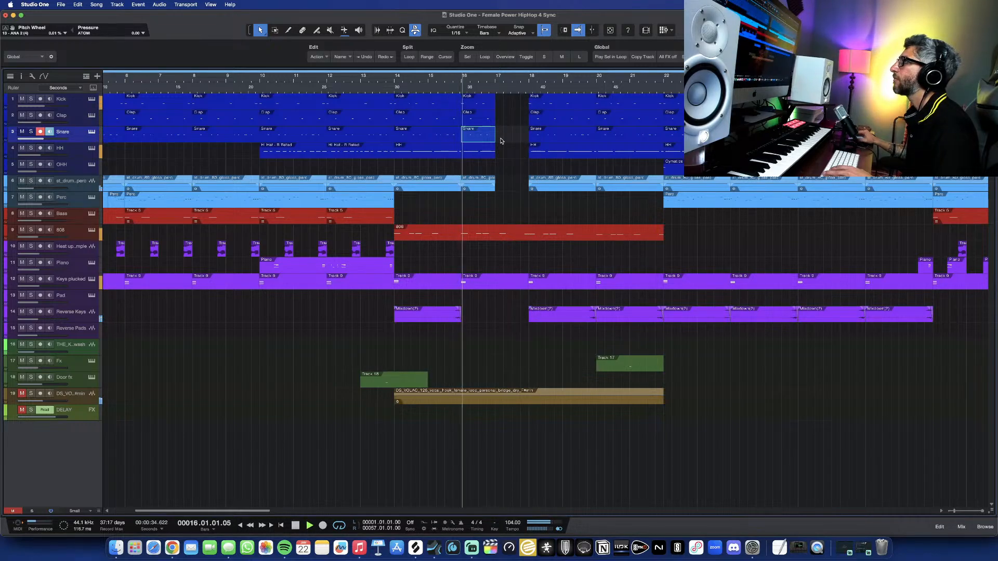
# Set the ends of the Kick, Clap and Snare clips before bar 18 to bar 17, beat 3, and replay from bar 15, beat 3
pyautogui.moveTo(495, 134); pyautogui.dragTo(511, 103)
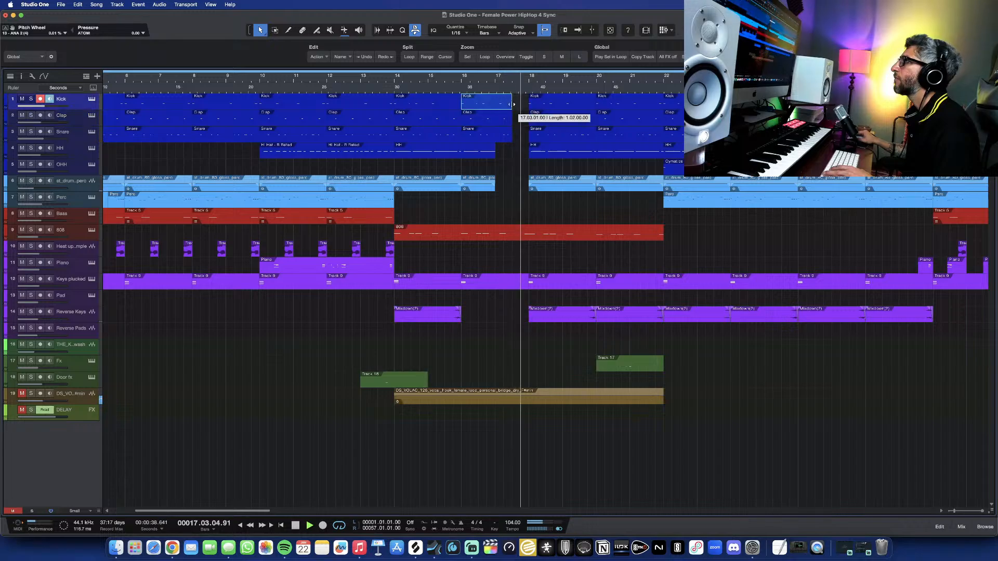
pyautogui.press('space')
pyautogui.press('space')
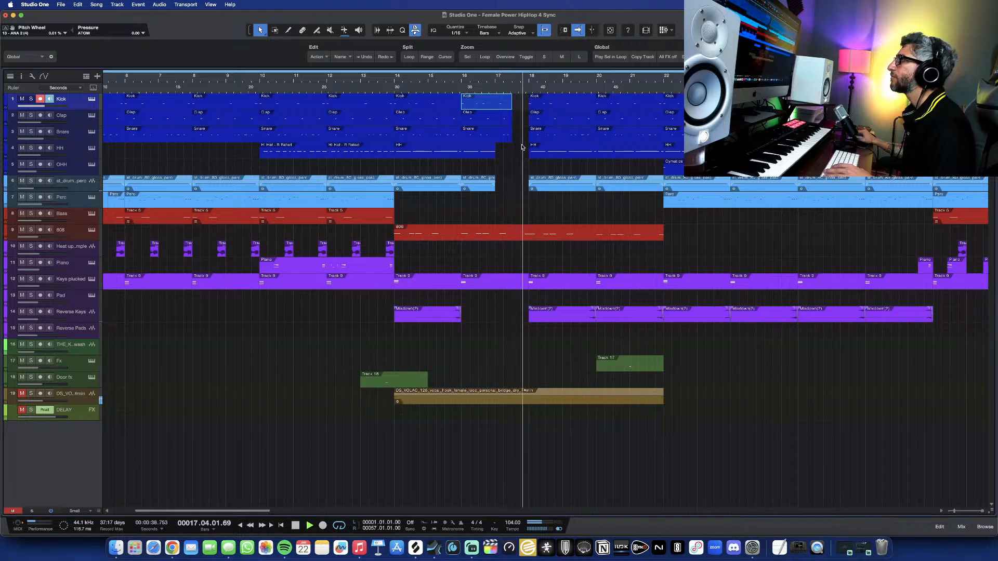
pyautogui.press('space')
pyautogui.press('space')
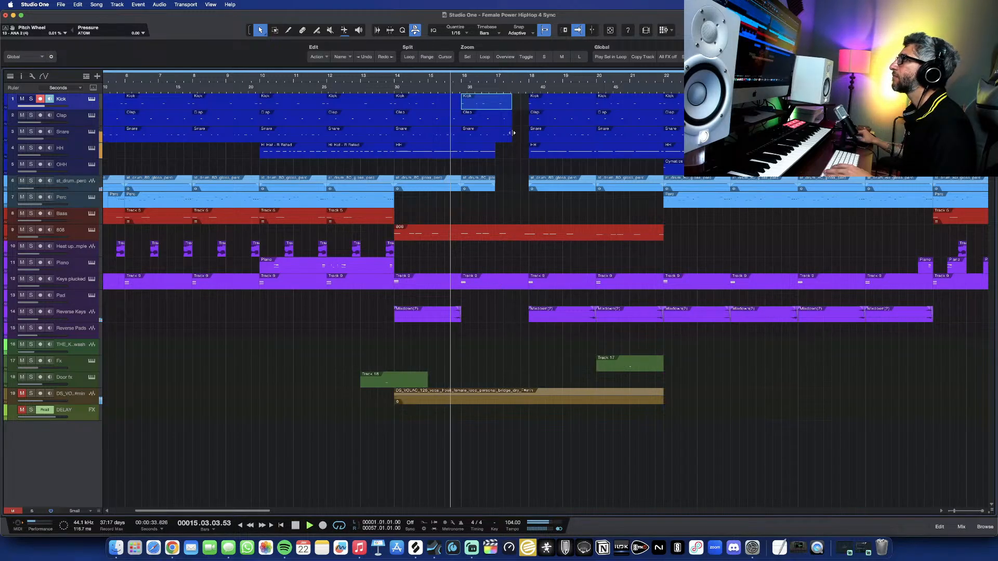
# Extend the end of the Snare clip before bar 18 out to bar 18 while auditioning the break
pyautogui.moveTo(513, 133); pyautogui.dragTo(520, 137)
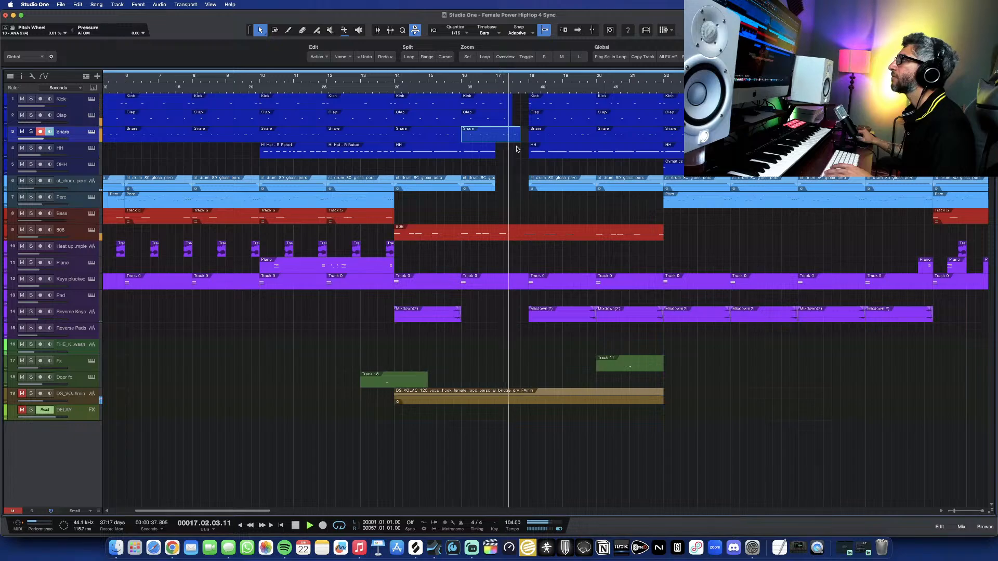
pyautogui.press('space')
pyautogui.moveTo(519, 136); pyautogui.dragTo(530, 136)
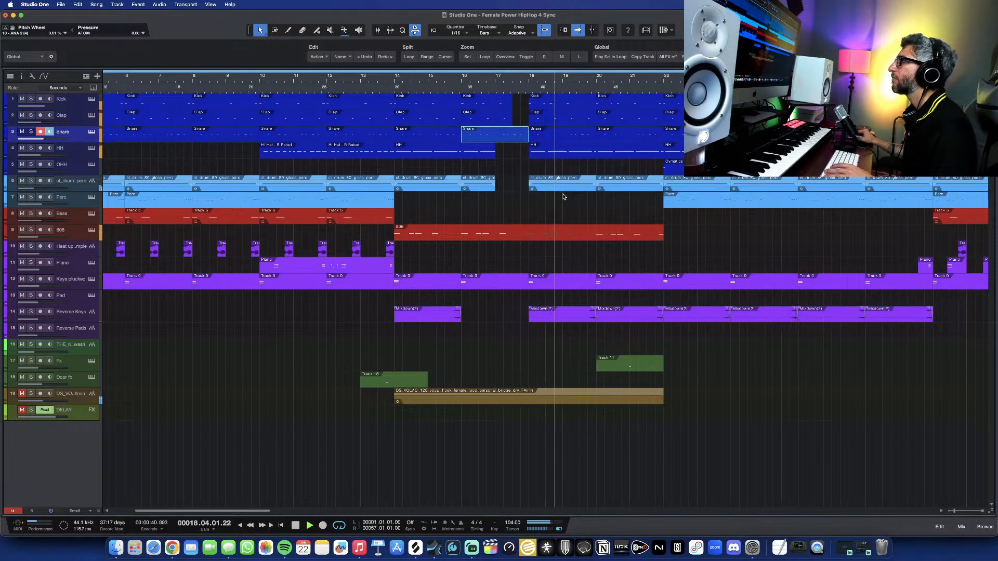
# Review the wider arrangement during playback, stop it, and place the playback cursor at bar 14
pyautogui.press('w')
pyautogui.press('w')
pyautogui.press('w')
pyautogui.press('w')
pyautogui.press('w')
pyautogui.press('w')
pyautogui.press('w')
pyautogui.press('w')
pyautogui.press('w')
pyautogui.press('w')
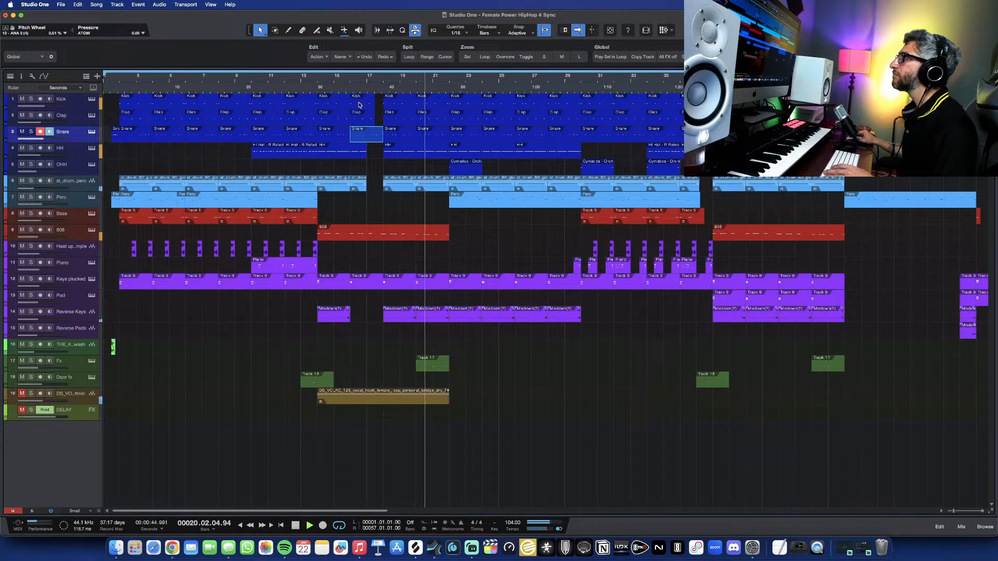
pyautogui.click(333, 81)
pyautogui.click(325, 80)
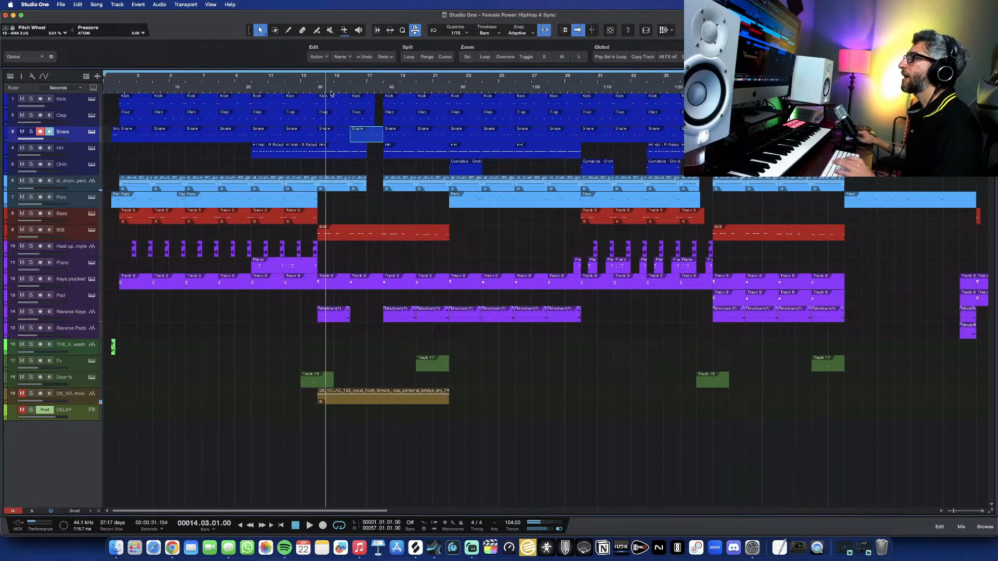
pyautogui.click(320, 78)
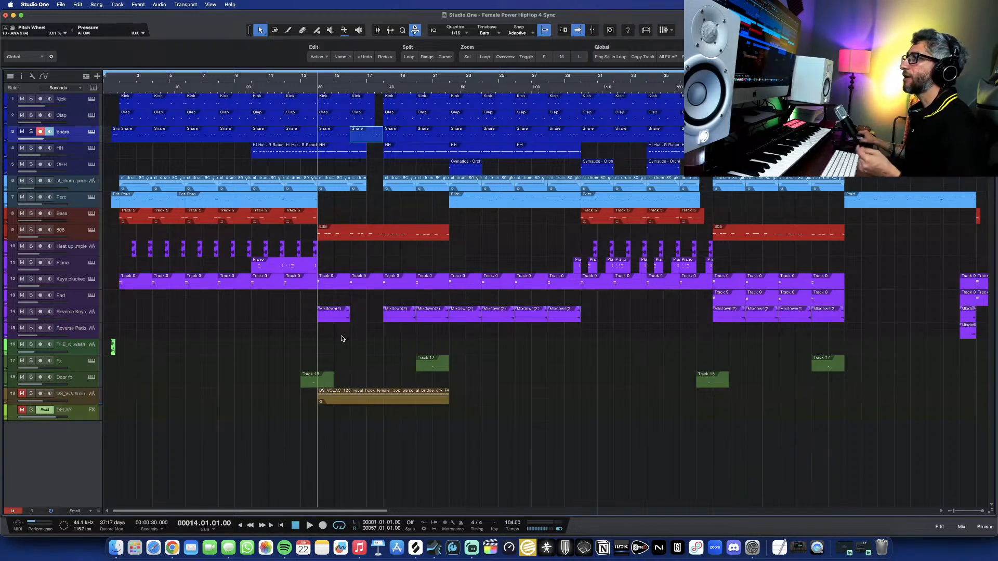
# Open the short Snare clip before bar 2 in the note editor and audition its fill from bar 1, beat 2
pyautogui.click(107, 79)
pyautogui.scroll(3, 124, 172)
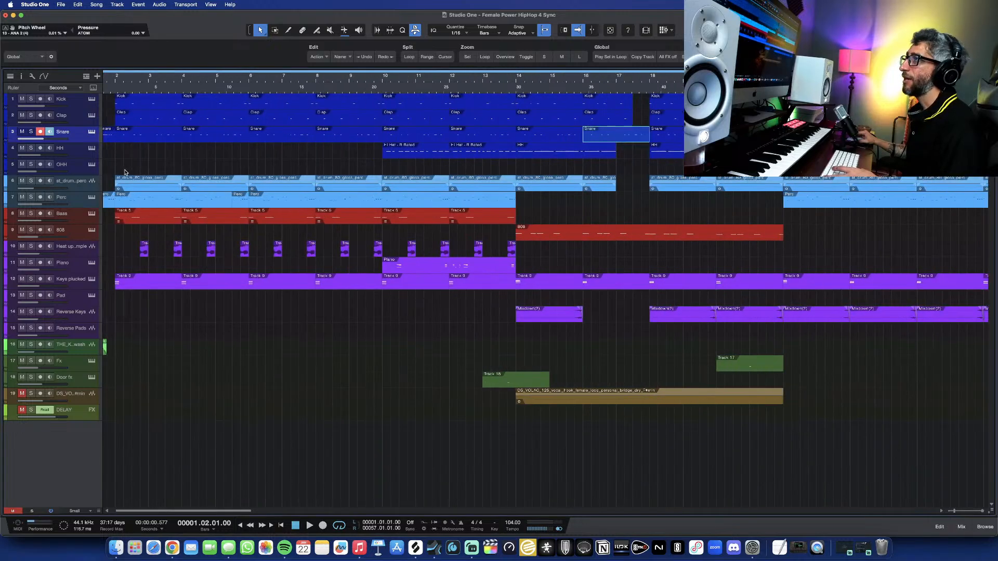
pyautogui.hscroll(-2, 129, 170)
pyautogui.doubleClick(125, 136)
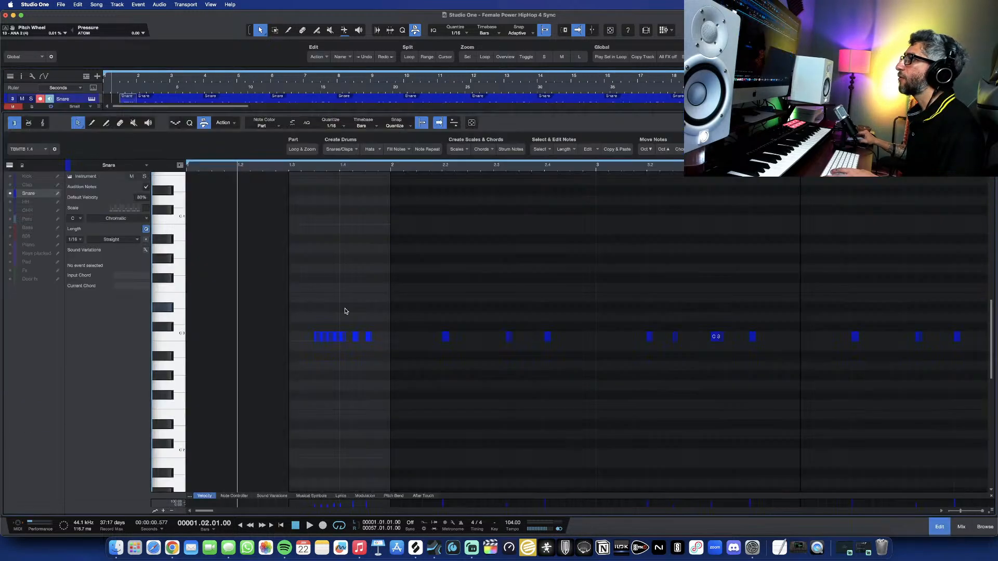
pyautogui.press('space')
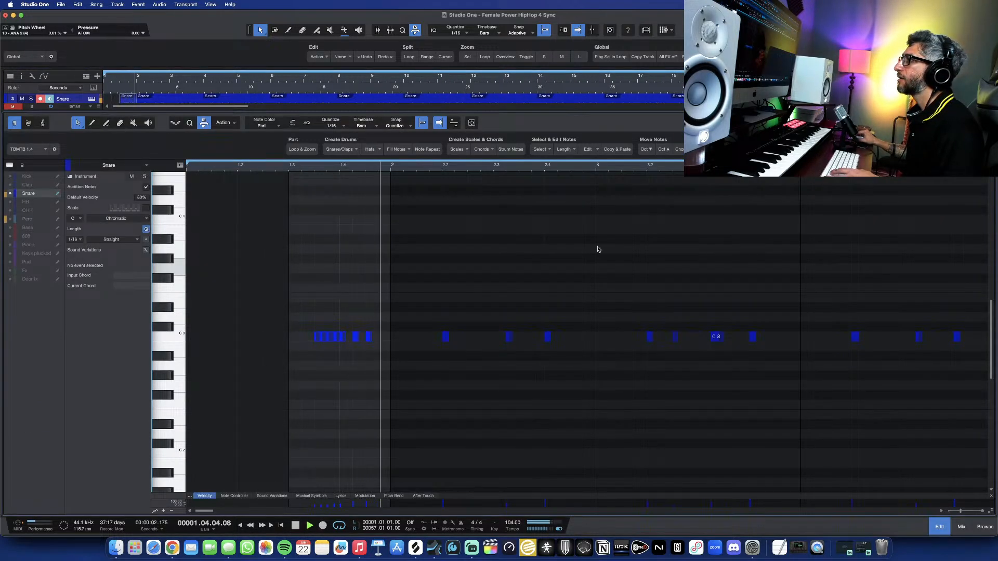
pyautogui.press('space')
pyautogui.press('F2')
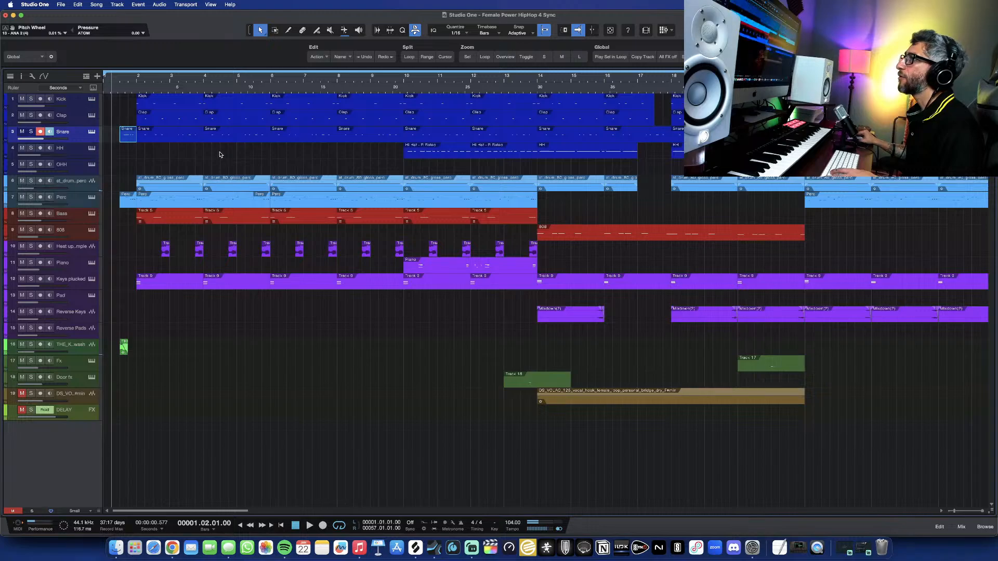
# Inspect the short Perc clip before bar 2 in the drum editor and audition its percussion hits in solo
pyautogui.doubleClick(125, 204)
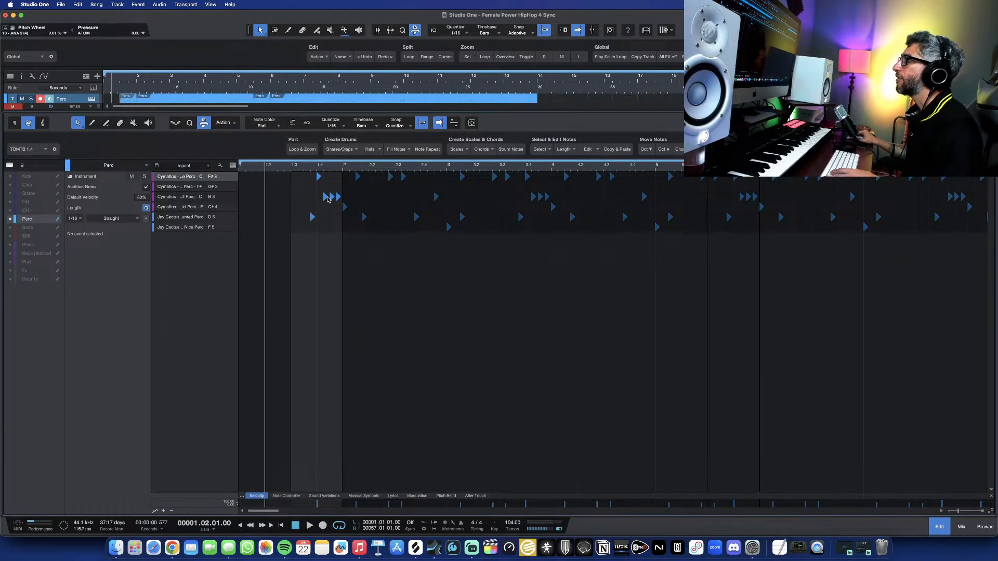
pyautogui.click(192, 198)
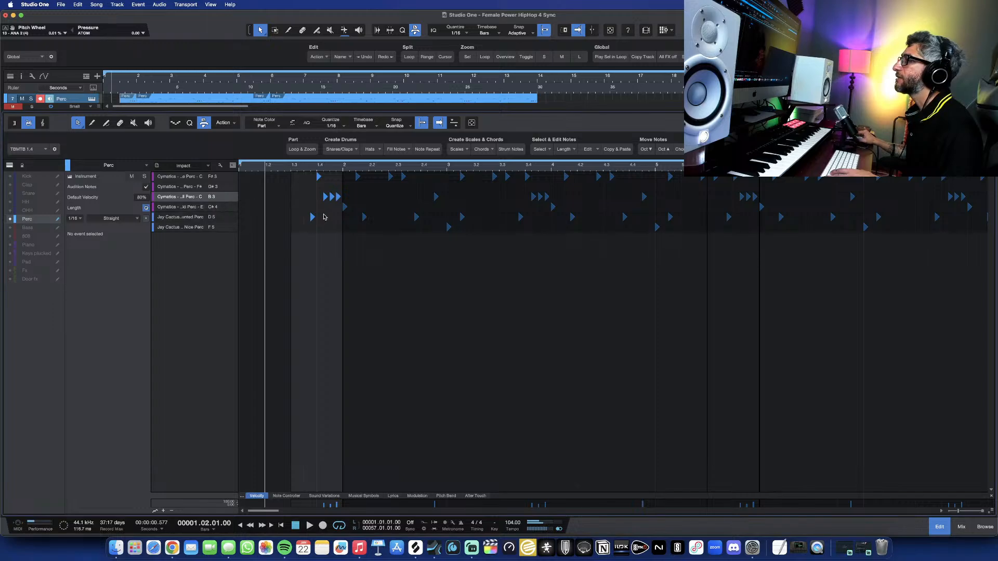
pyautogui.click(144, 177)
pyautogui.press('space')
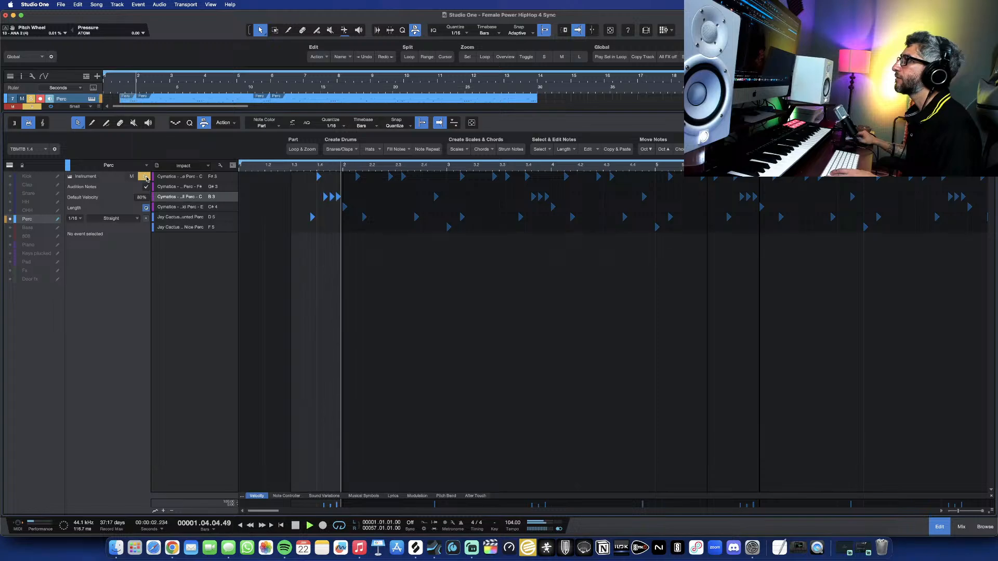
pyautogui.click(145, 178)
pyautogui.press('F2')
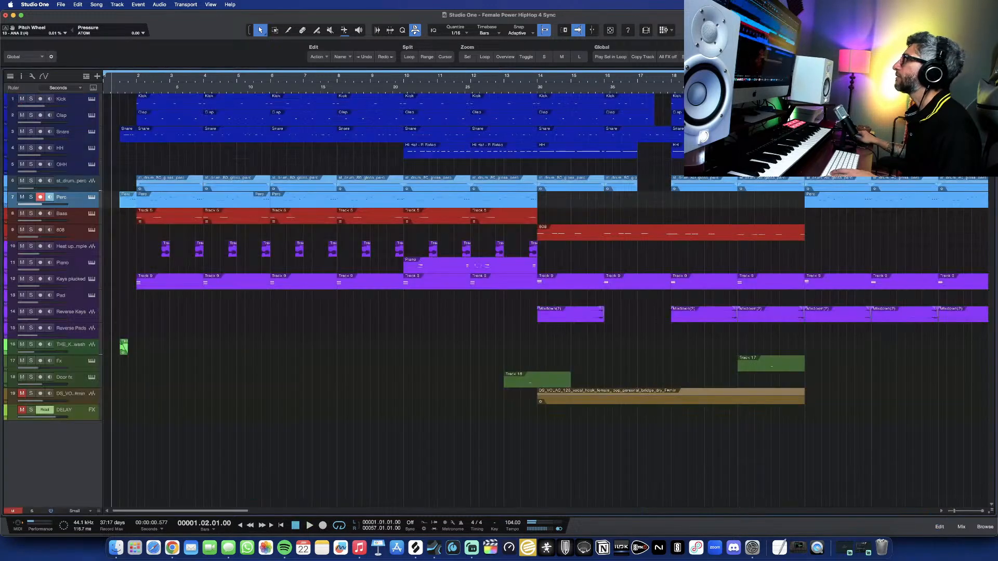
# Audition the intro effect clip on track 16 in solo, and replay the intro with all tracks
pyautogui.click(95, 354)
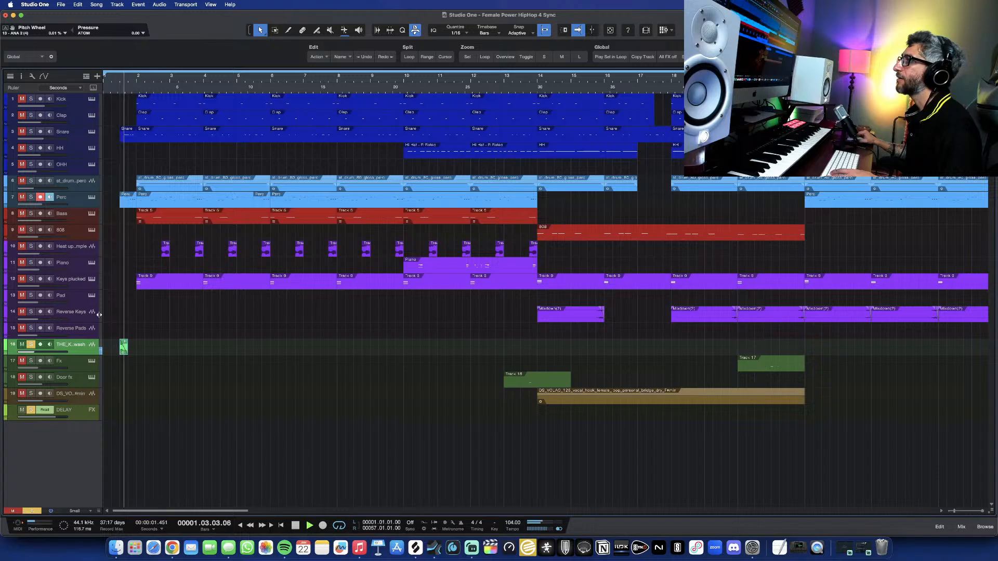
pyautogui.press('space')
pyautogui.click(30, 346)
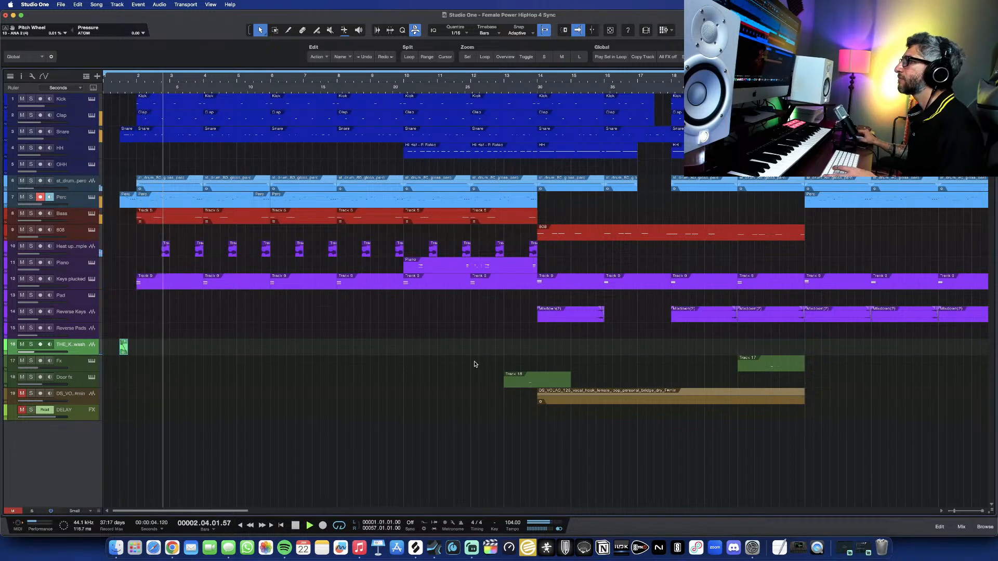
pyautogui.press('space')
# Unmute the female vocal hook track and the DELAY effect channel
pyautogui.click(520, 83)
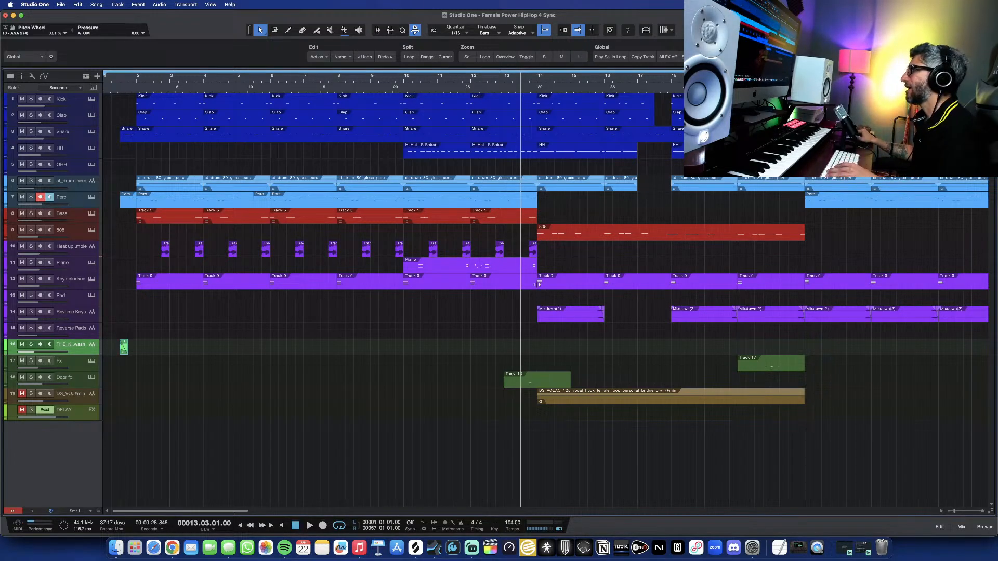
pyautogui.click(23, 396)
pyautogui.click(22, 410)
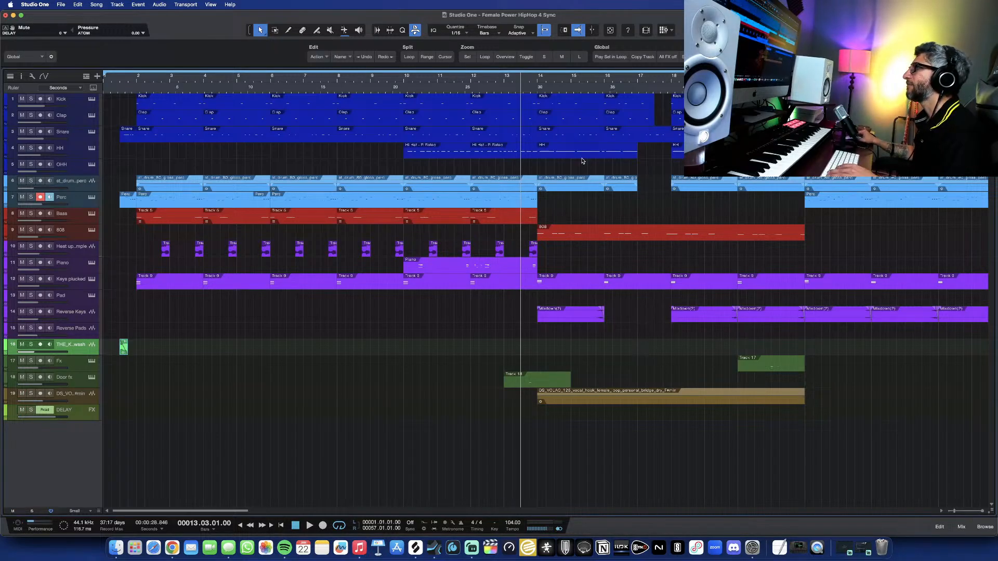
# Play the arrangement from bar 12 with the vocal and delay included, stop playback, and disarm recording on the Perc track
pyautogui.click(471, 78)
pyautogui.press('space')
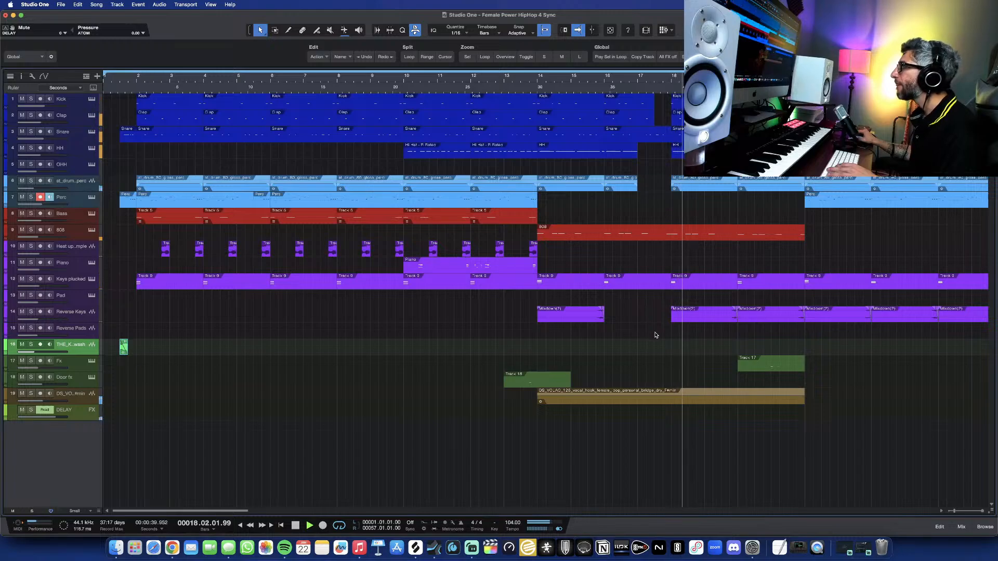
pyautogui.hscroll(5, 655, 335)
pyautogui.scroll(-3, 656, 335)
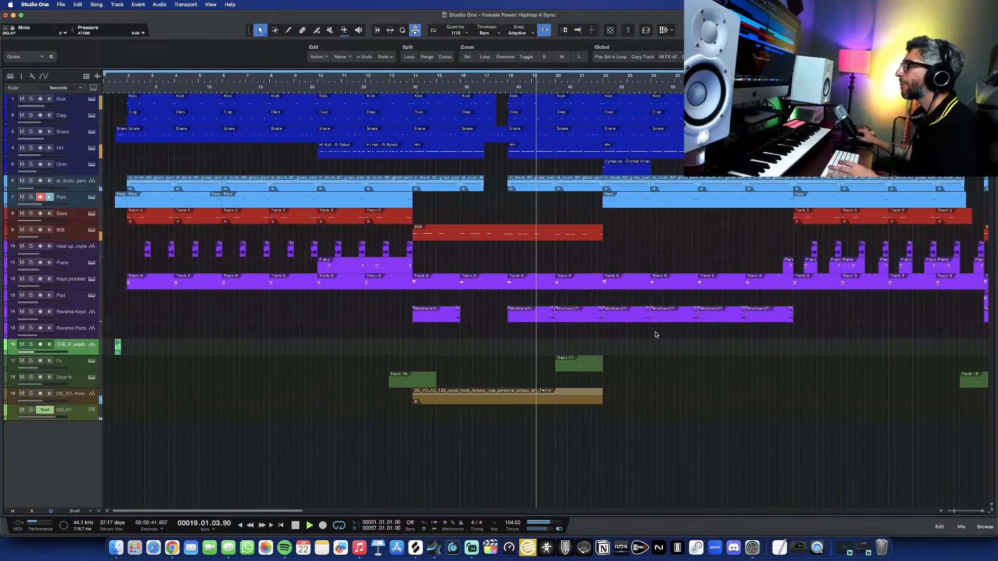
pyautogui.hscroll(1, 647, 339)
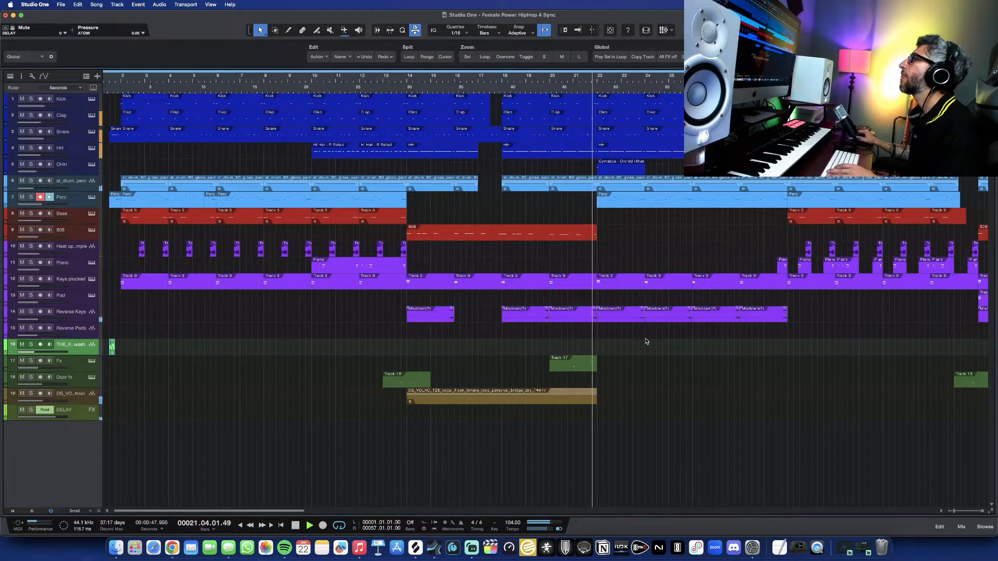
pyautogui.scroll(-4, 661, 345)
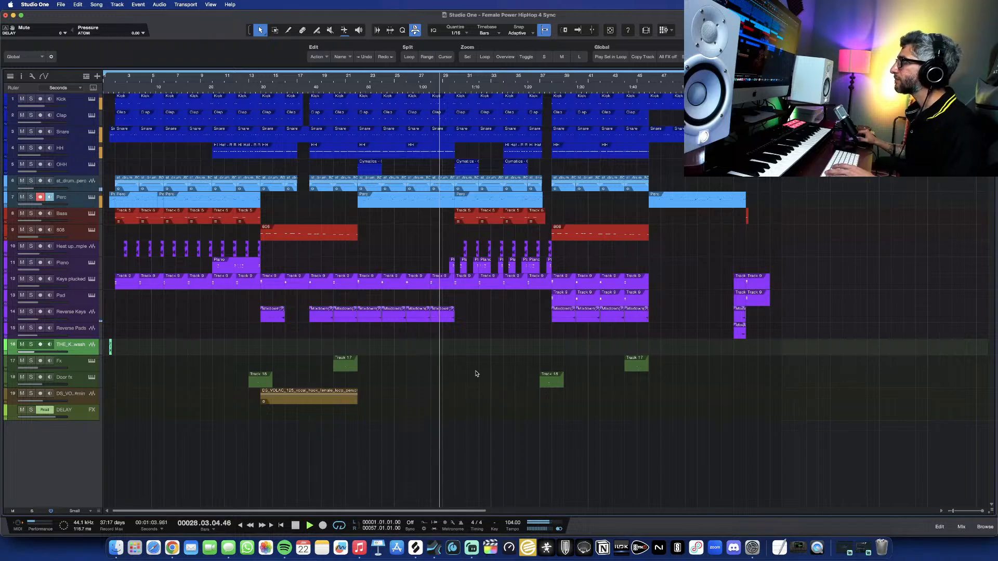
pyautogui.press('space')
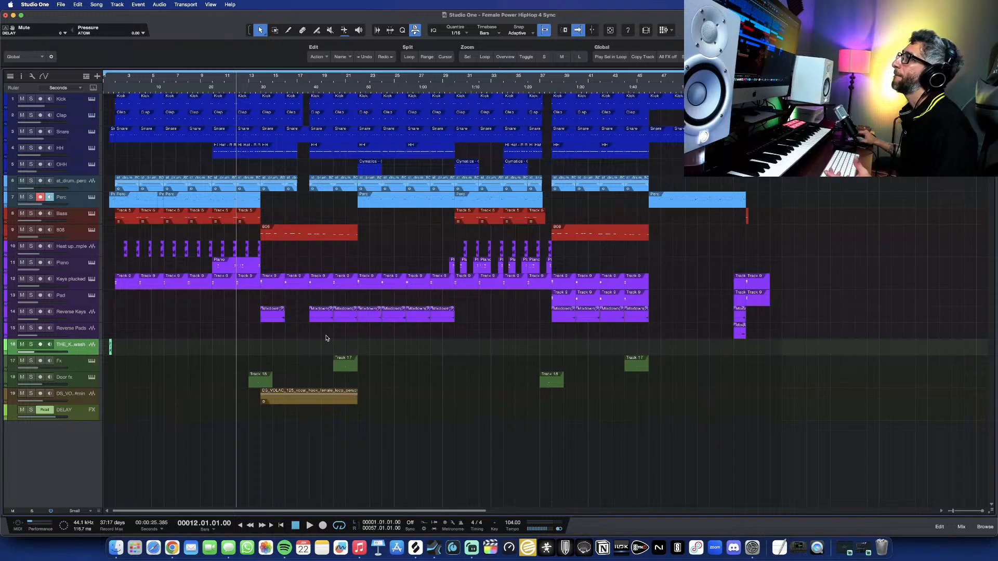
pyautogui.click(40, 198)
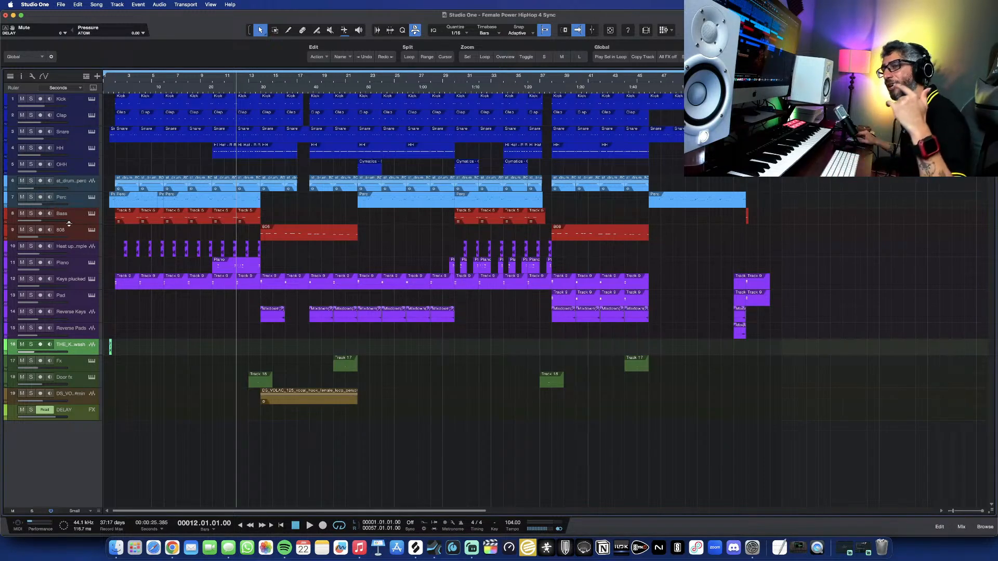